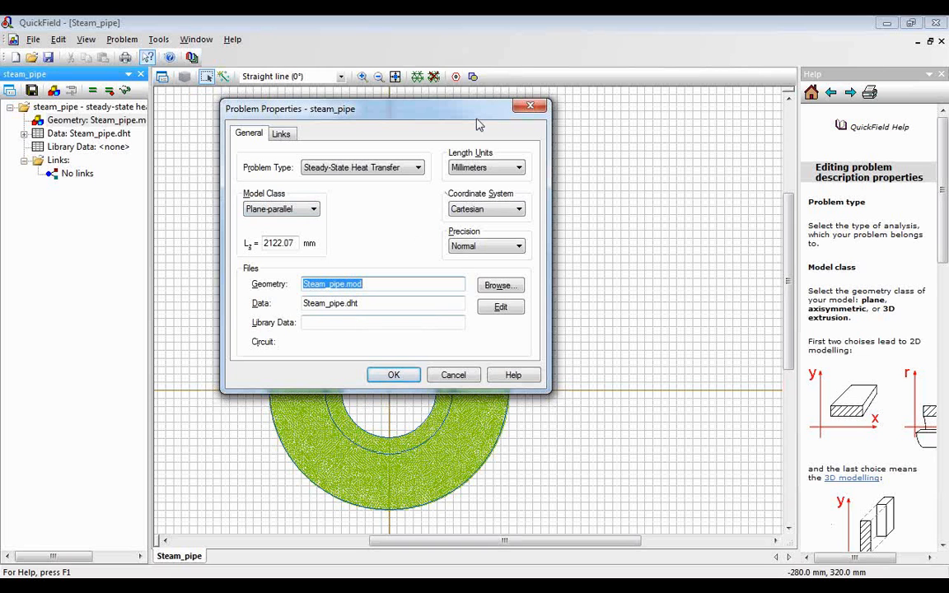
# - Review the steam_pipe problem properties, checking the model class and the Lz depth, and accept them as they are
pyautogui.click(528, 107)
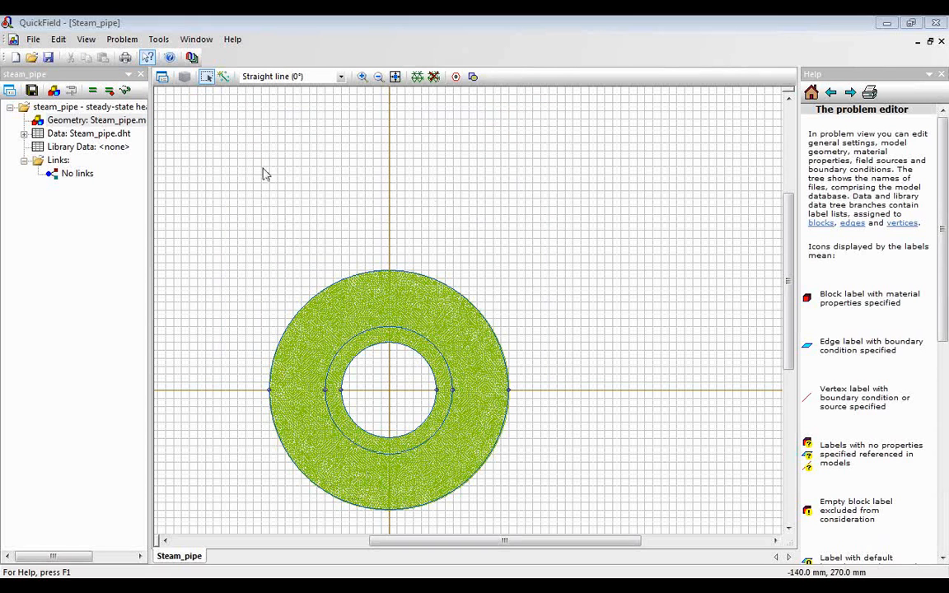
pyautogui.moveTo(120, 119); pyautogui.dragTo(125, 122)
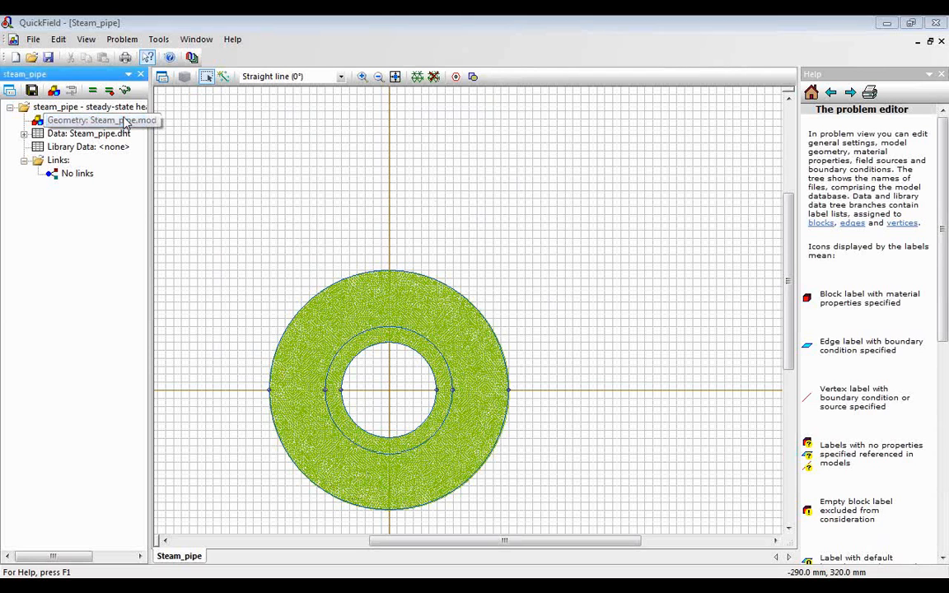
pyautogui.doubleClick(126, 122)
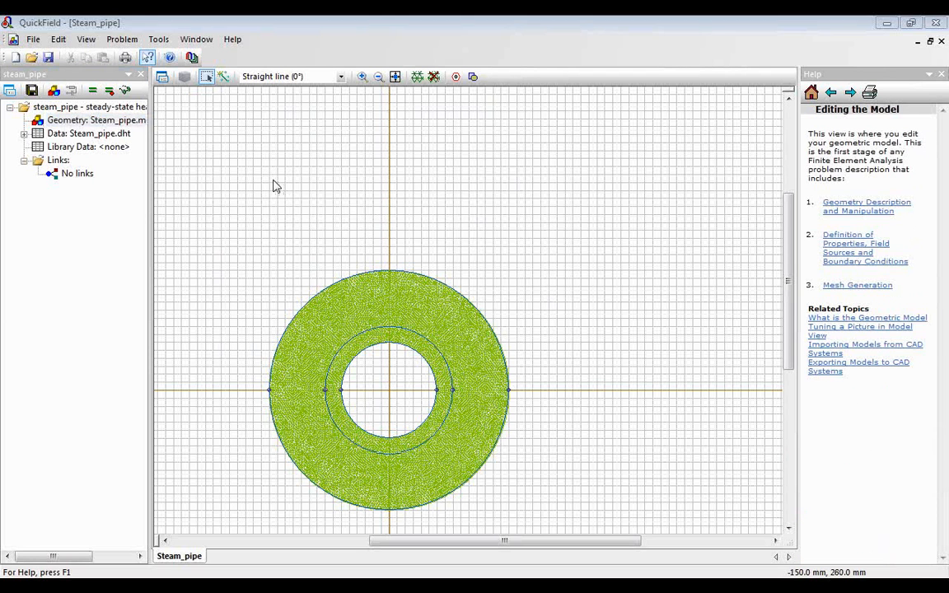
pyautogui.click(138, 123)
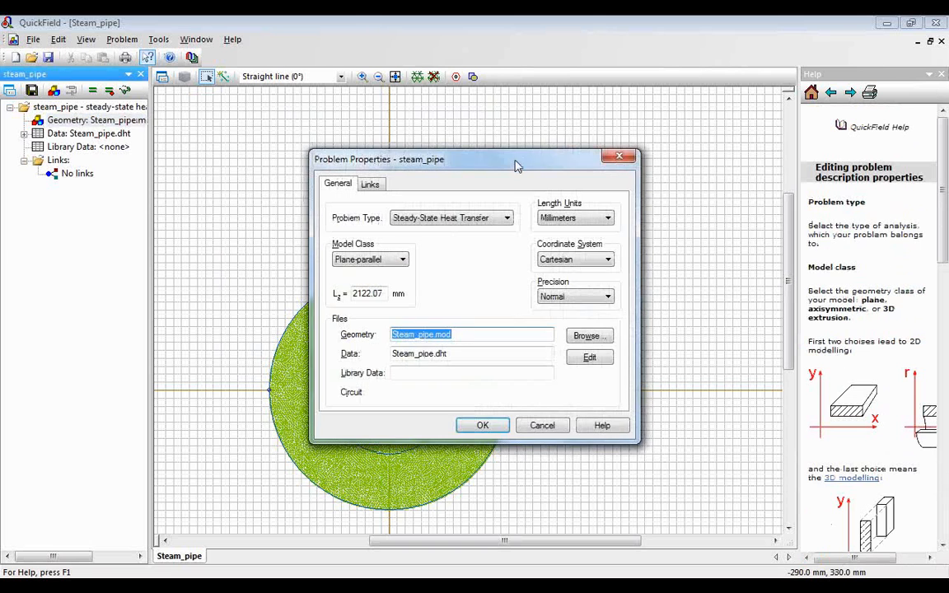
pyautogui.moveTo(514, 163); pyautogui.dragTo(445, 125)
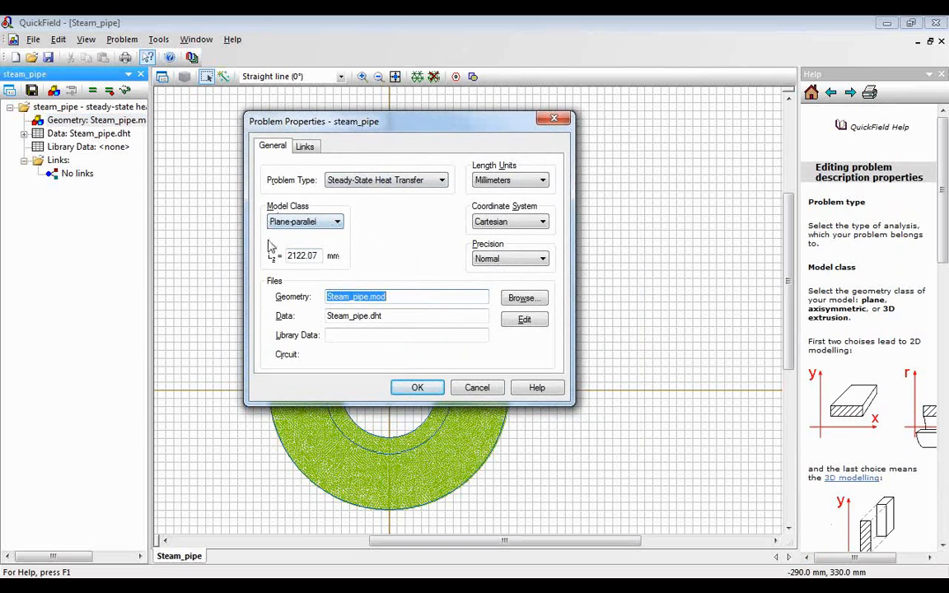
pyautogui.click(321, 256)
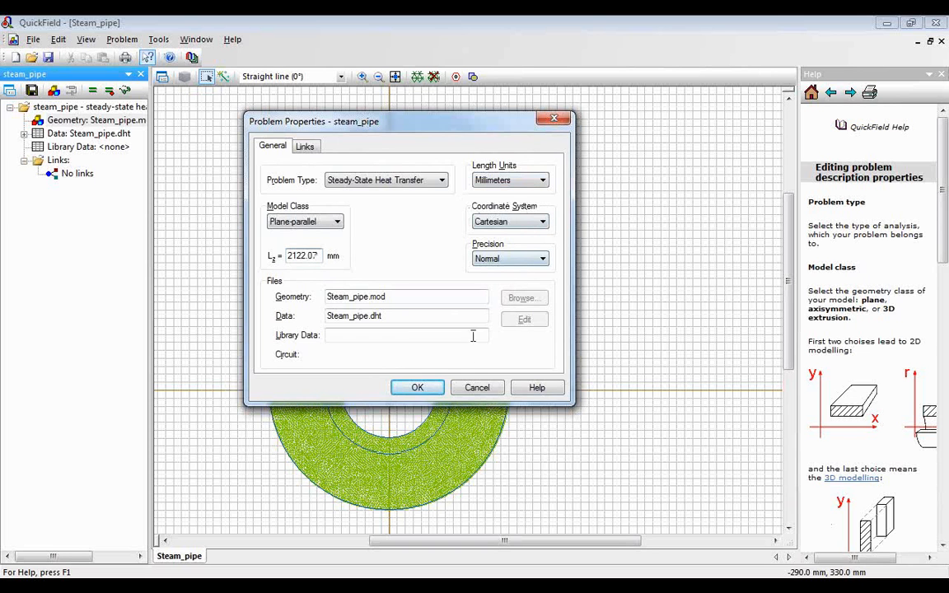
pyautogui.click(432, 388)
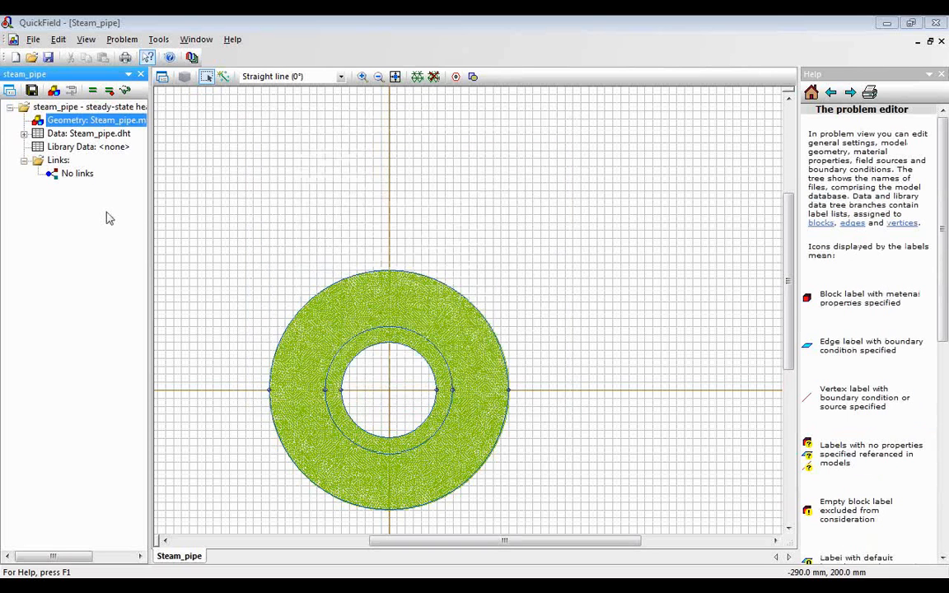
# - List the block and edge labels in the problem data and highlight the asbestos and steal blocks in the model
pyautogui.click(24, 133)
pyautogui.click(38, 147)
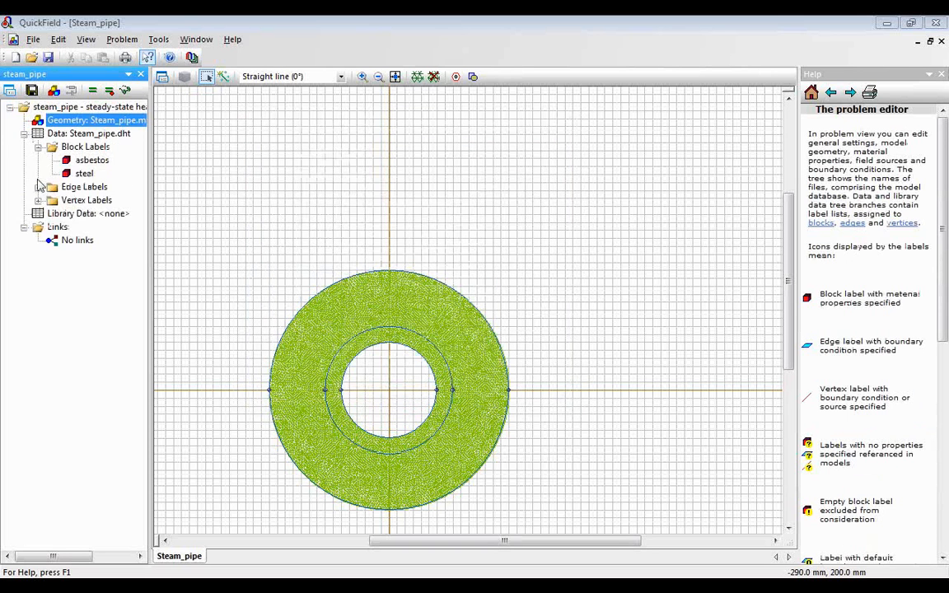
pyautogui.click(38, 173)
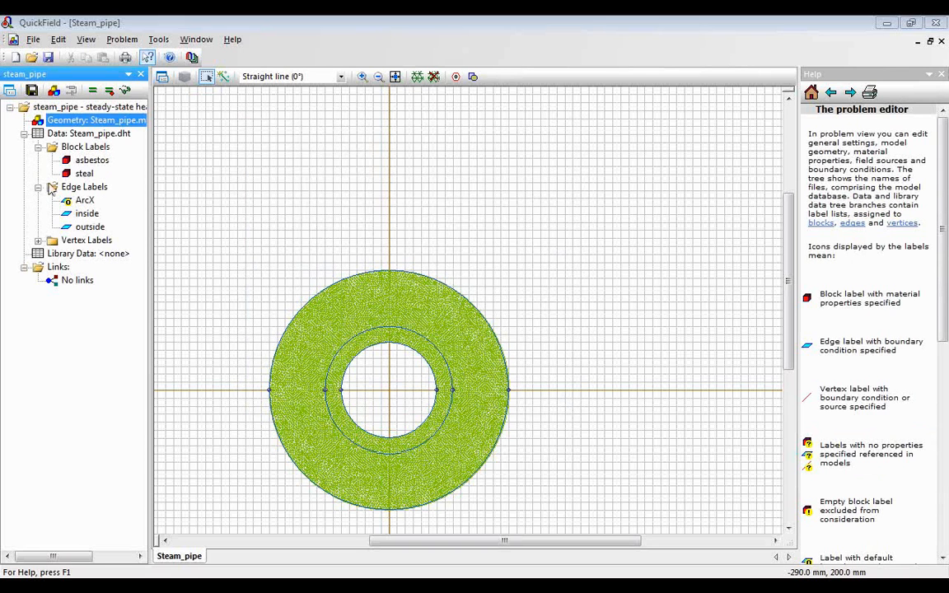
pyautogui.click(96, 162)
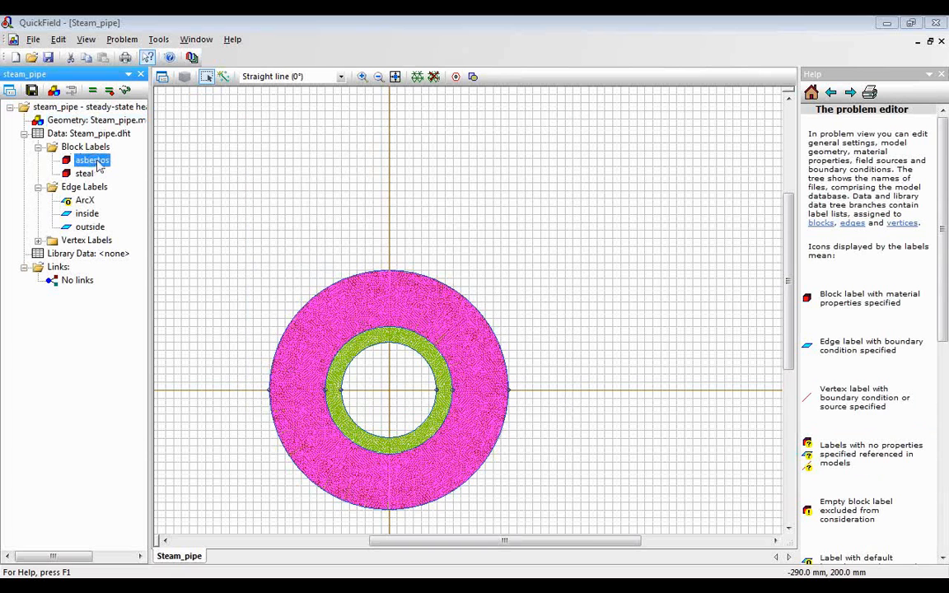
pyautogui.click(86, 174)
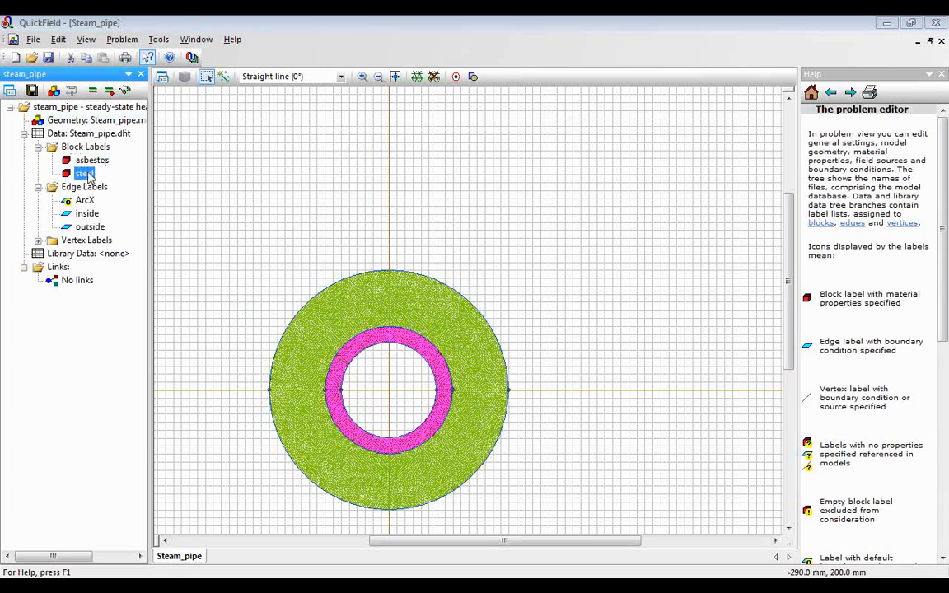
# - Inspect the thermal conductivity of the steal block label and accept its properties without changes
pyautogui.doubleClick(86, 174)
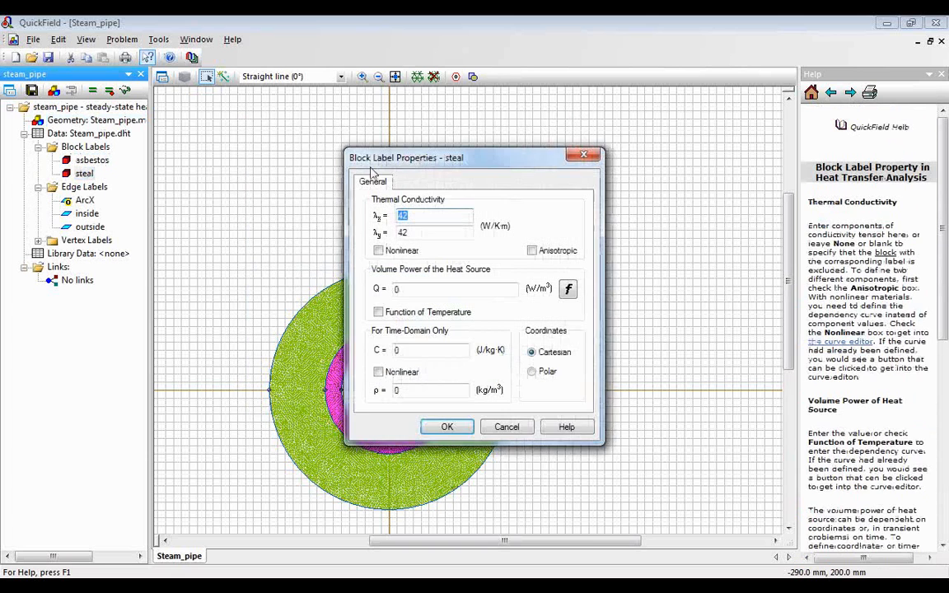
pyautogui.moveTo(424, 158); pyautogui.dragTo(612, 126)
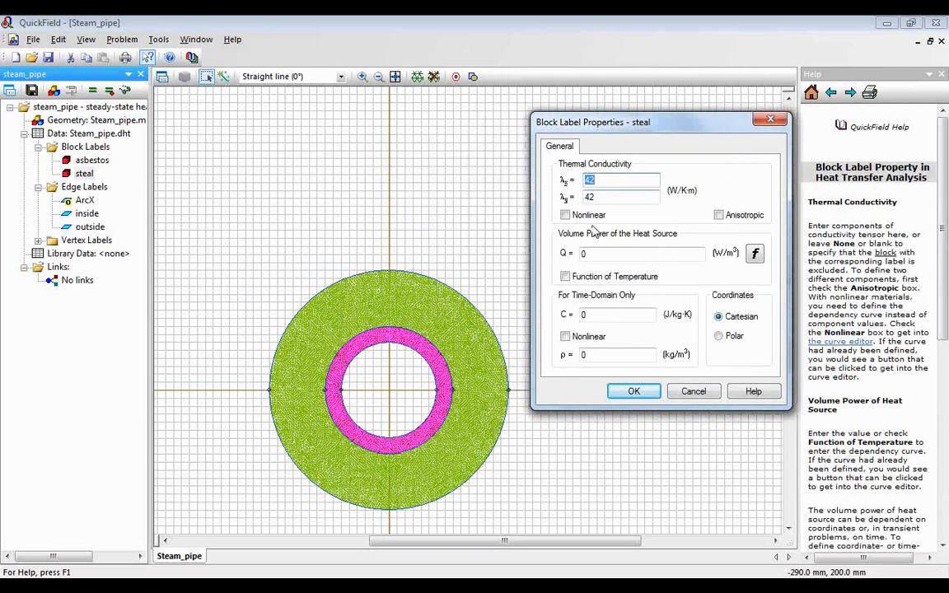
pyautogui.click(602, 180)
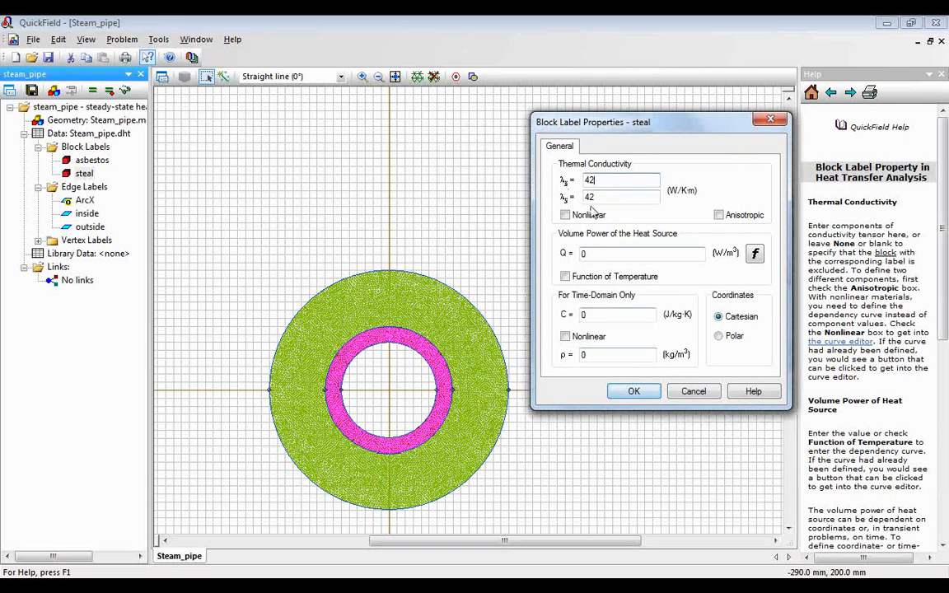
pyautogui.click(633, 392)
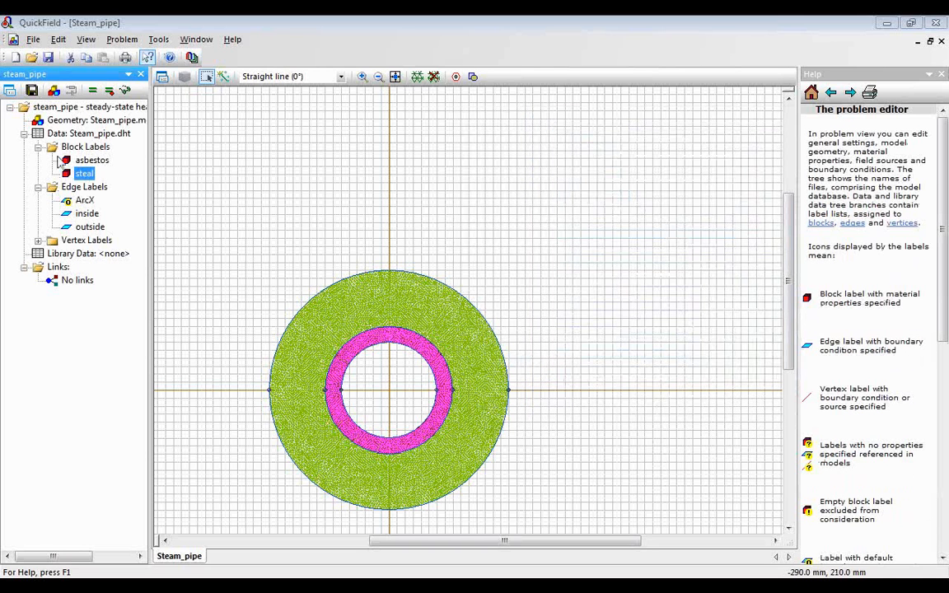
# - Highlight the asbestos block and check the thermal conductivity in its block label properties
pyautogui.click(87, 162)
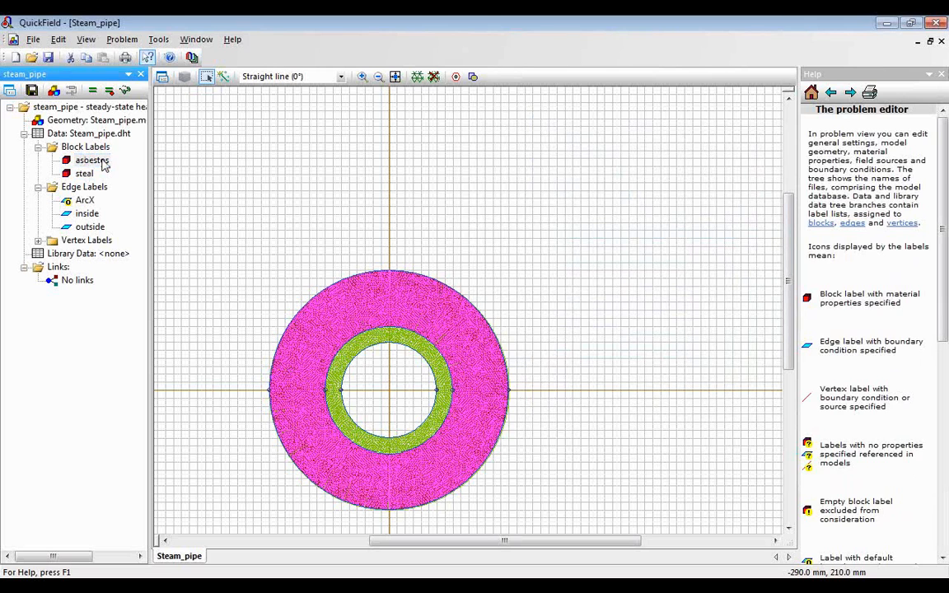
pyautogui.doubleClick(93, 160)
pyautogui.moveTo(399, 137); pyautogui.dragTo(612, 105)
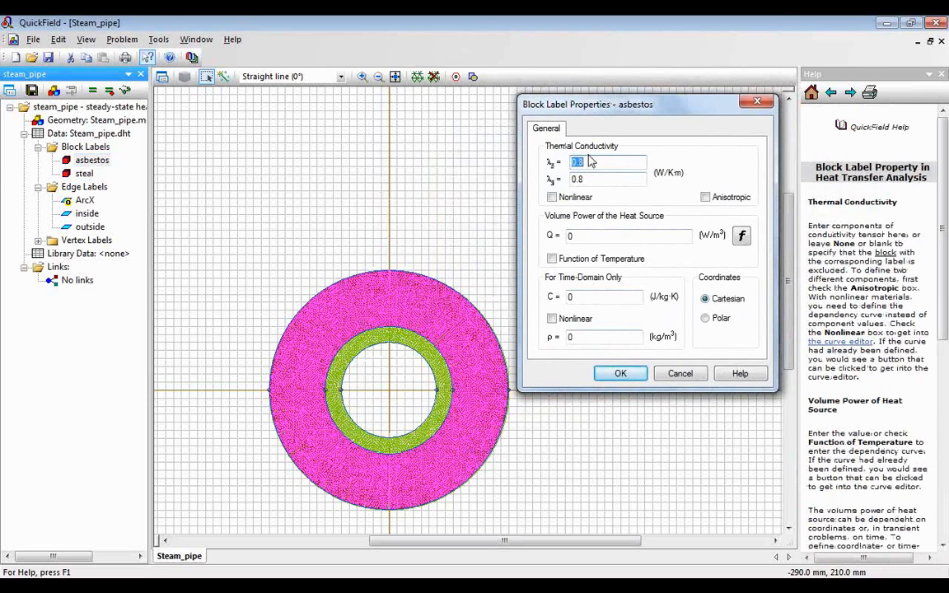
pyautogui.click(623, 375)
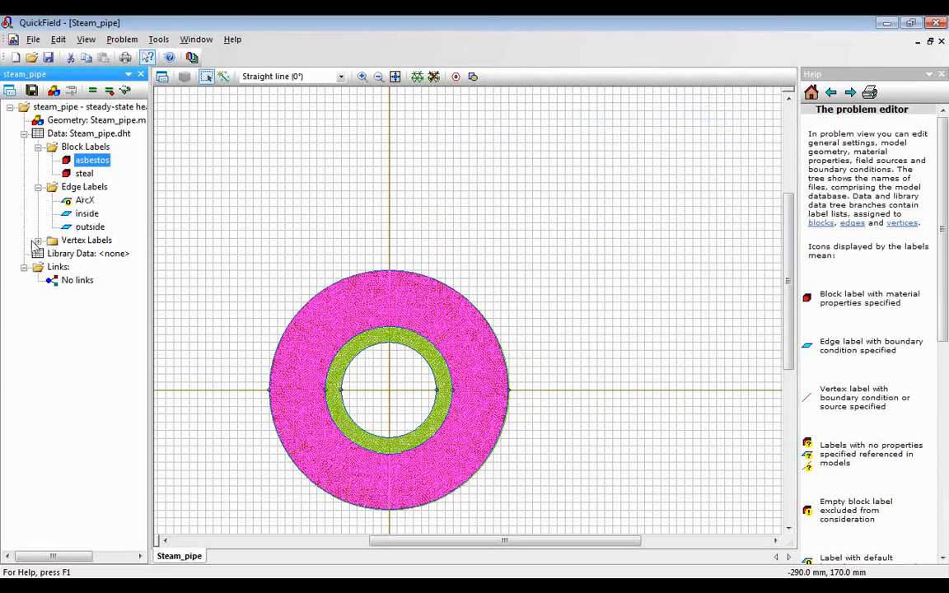
# - List the vertex labels, then highlight the inside edge and enter its convection coefficient α as 100 W/K·m²
pyautogui.click(37, 240)
pyautogui.click(89, 214)
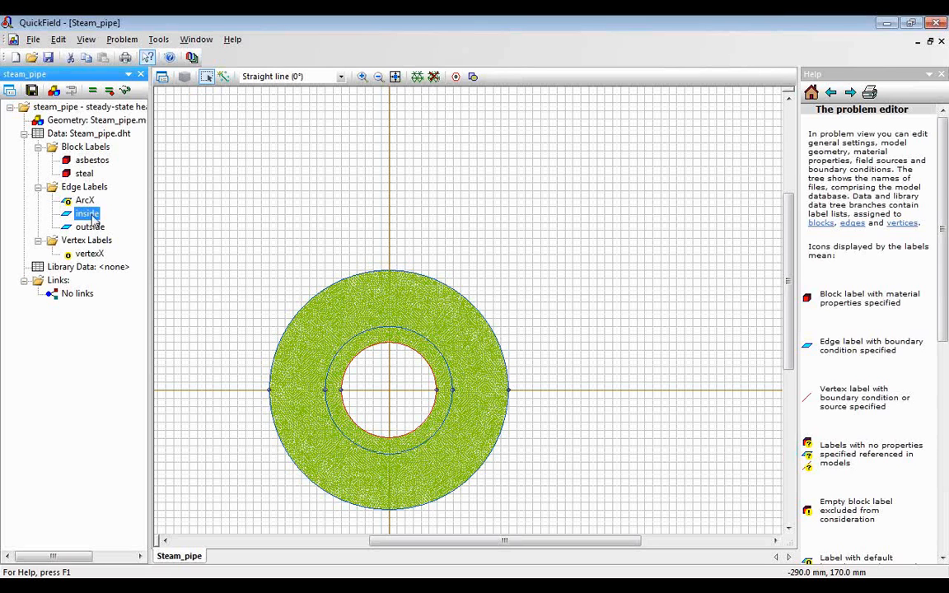
pyautogui.doubleClick(89, 213)
pyautogui.moveTo(420, 106); pyautogui.dragTo(622, 78)
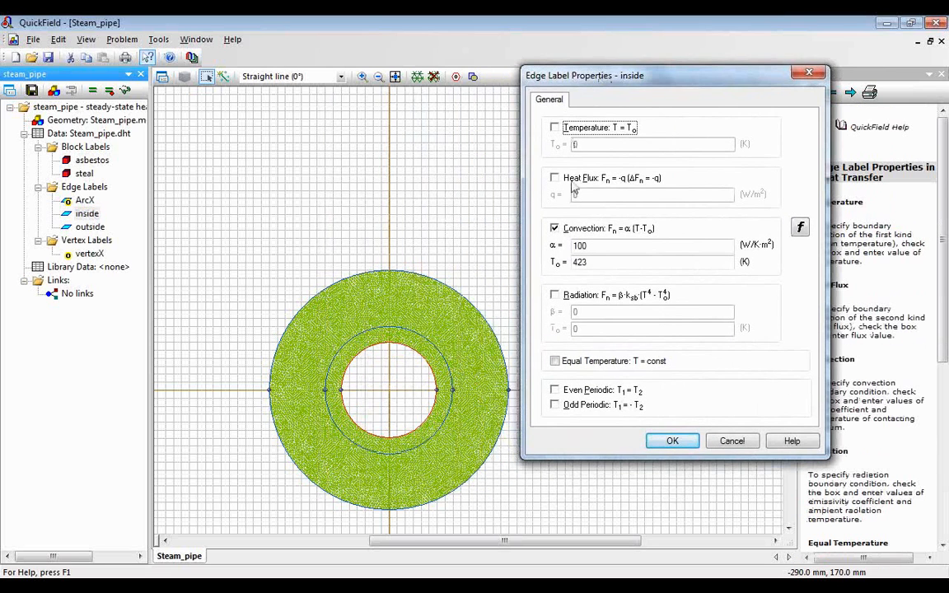
pyautogui.doubleClick(579, 246)
pyautogui.write('100')
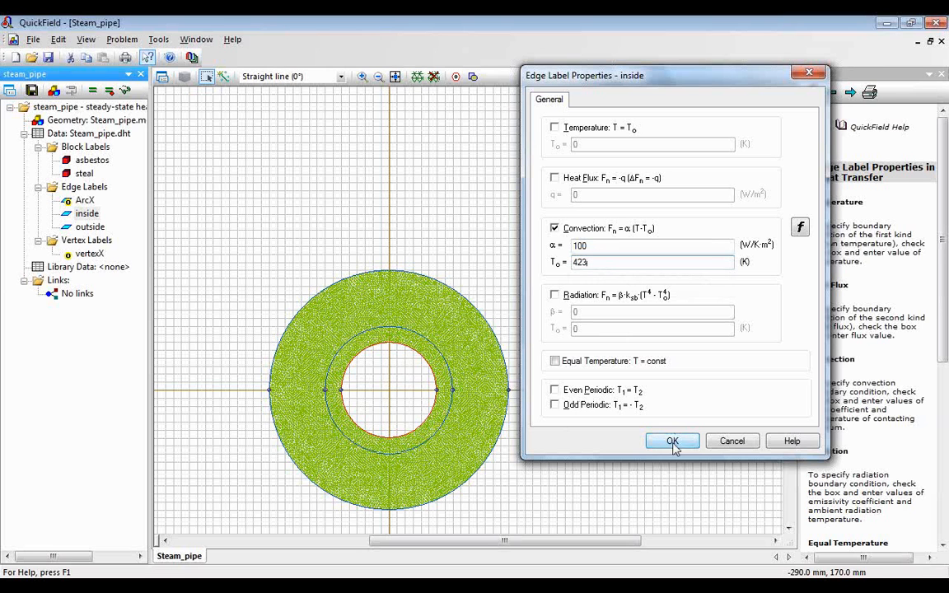
pyautogui.click(673, 441)
# - Highlight the outside edge and check the convection coefficient and ambient temperature in its edge label properties
pyautogui.click(89, 227)
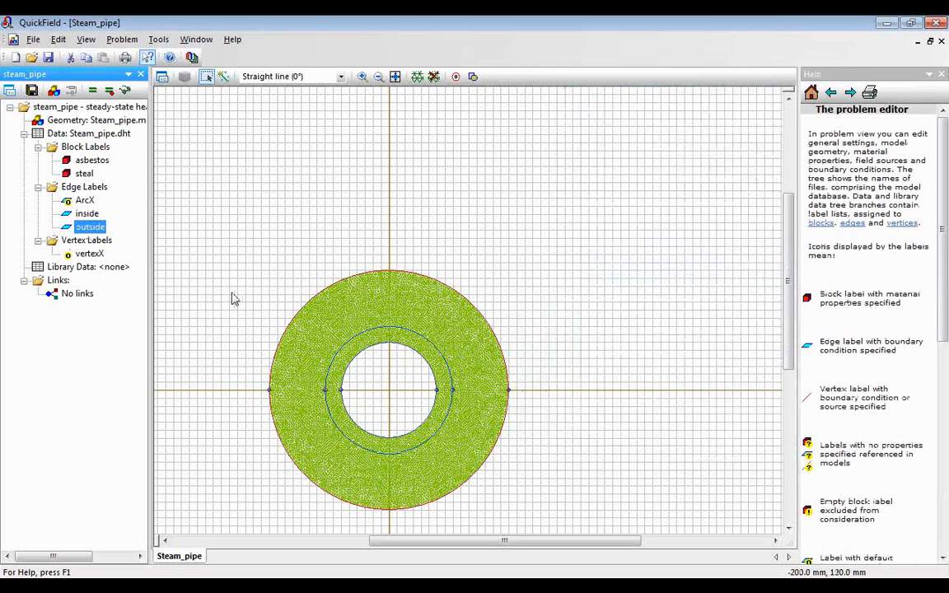
pyautogui.doubleClick(90, 228)
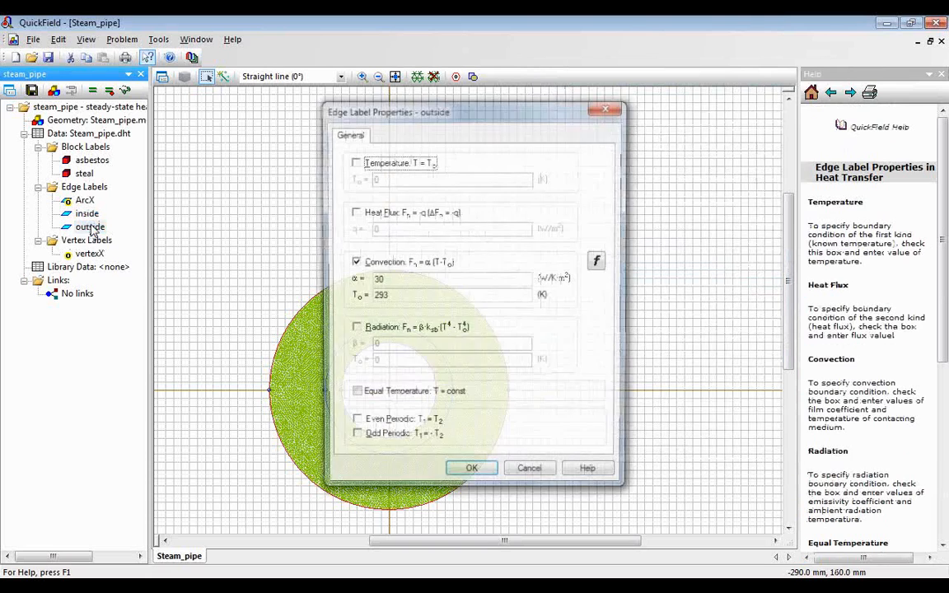
pyautogui.moveTo(480, 109); pyautogui.dragTo(696, 106)
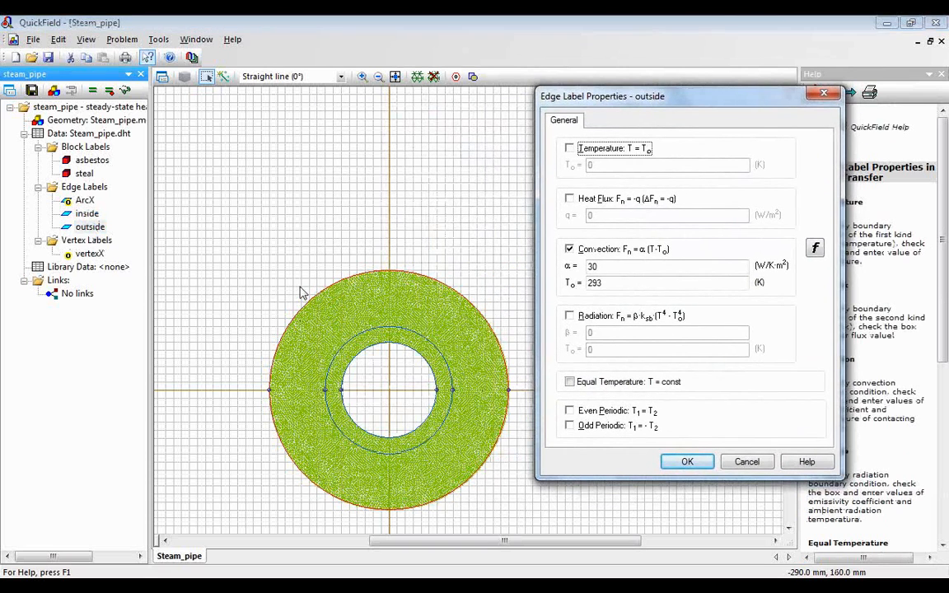
pyautogui.click(624, 267)
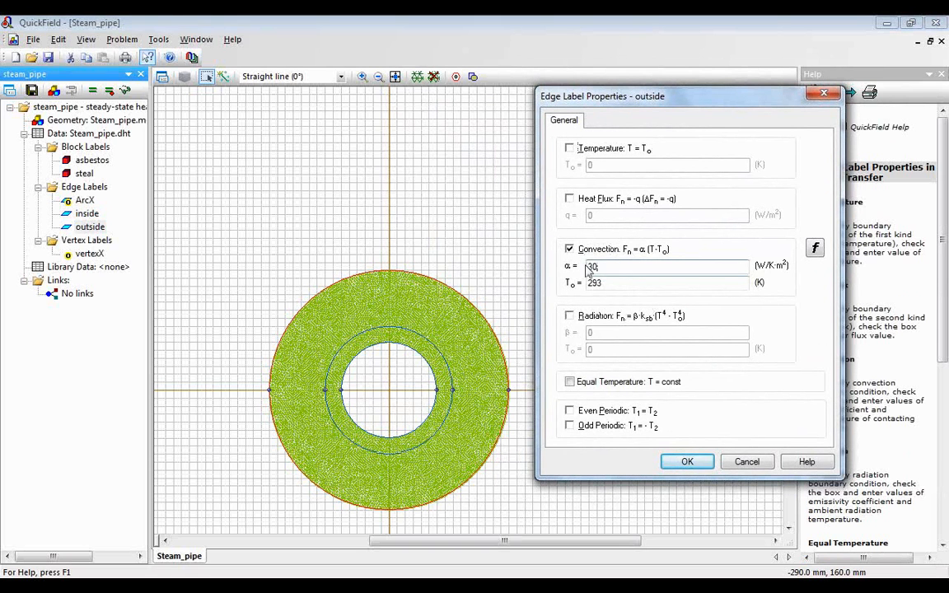
pyautogui.click(599, 282)
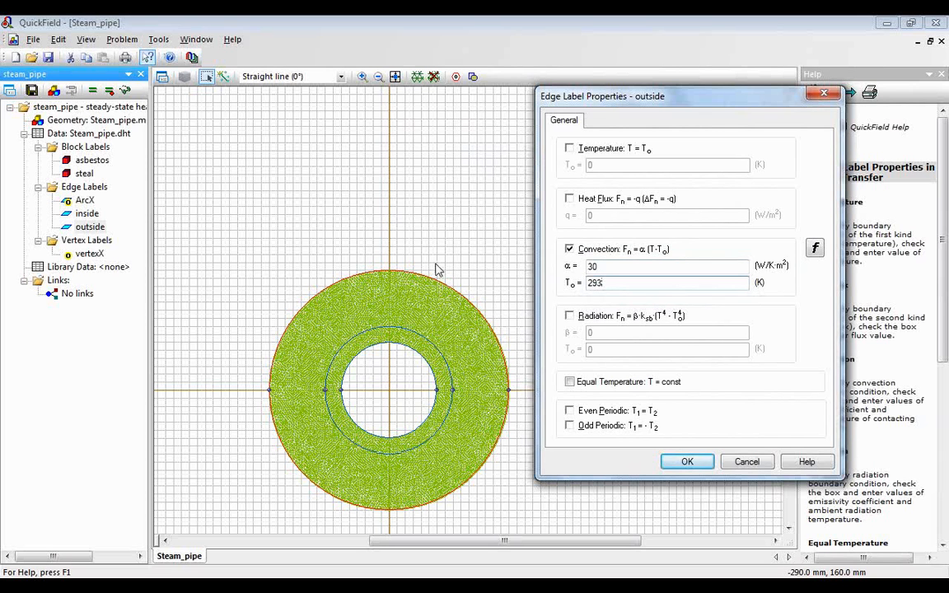
pyautogui.click(694, 465)
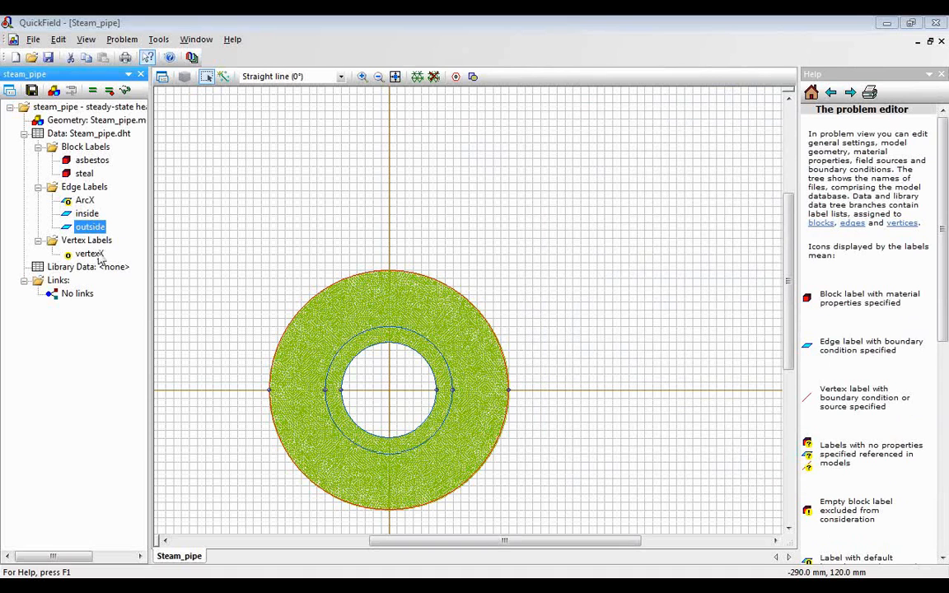
# - Highlight the ArcX edge and check its edge label properties for assigned boundary conditions
pyautogui.click(84, 200)
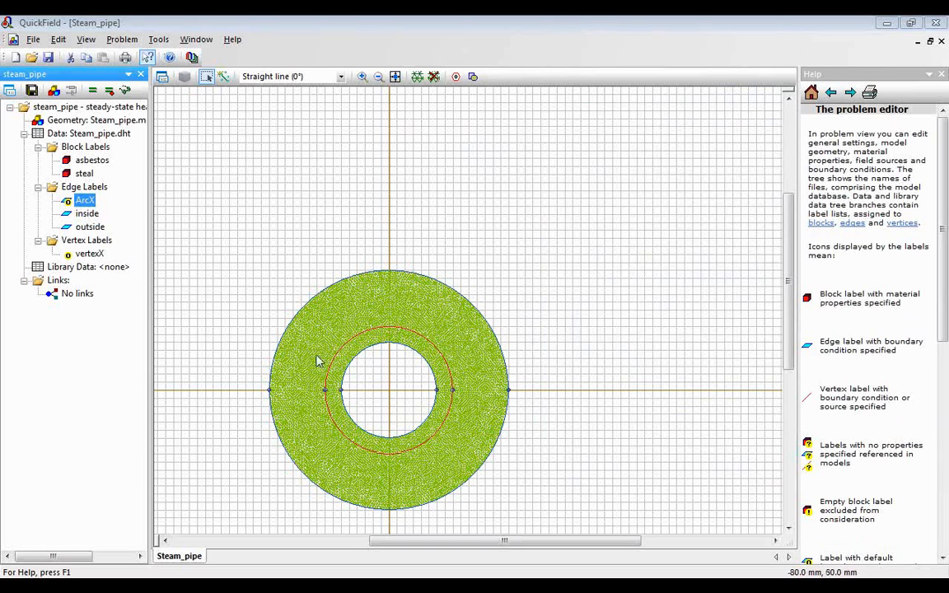
pyautogui.doubleClick(83, 201)
pyautogui.moveTo(387, 117); pyautogui.dragTo(588, 96)
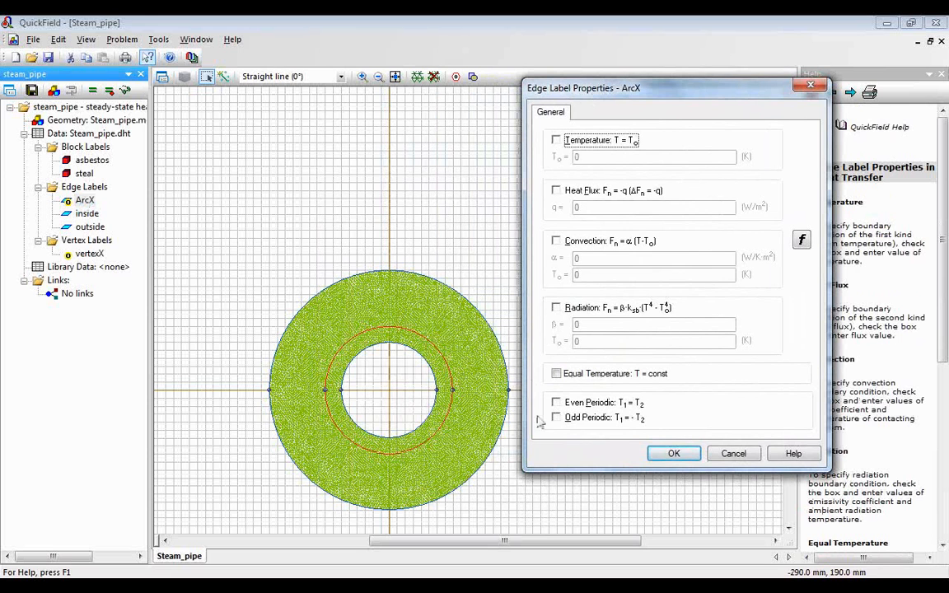
pyautogui.click(674, 453)
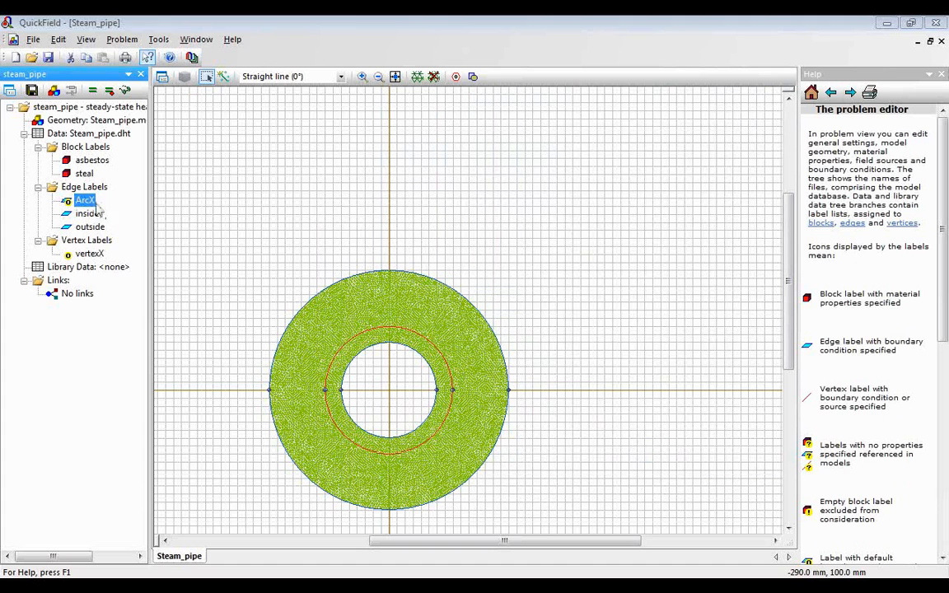
# - Locate the vertexX point on the pipe's outer surface and select the outer boundary arcs to show their label
pyautogui.click(88, 255)
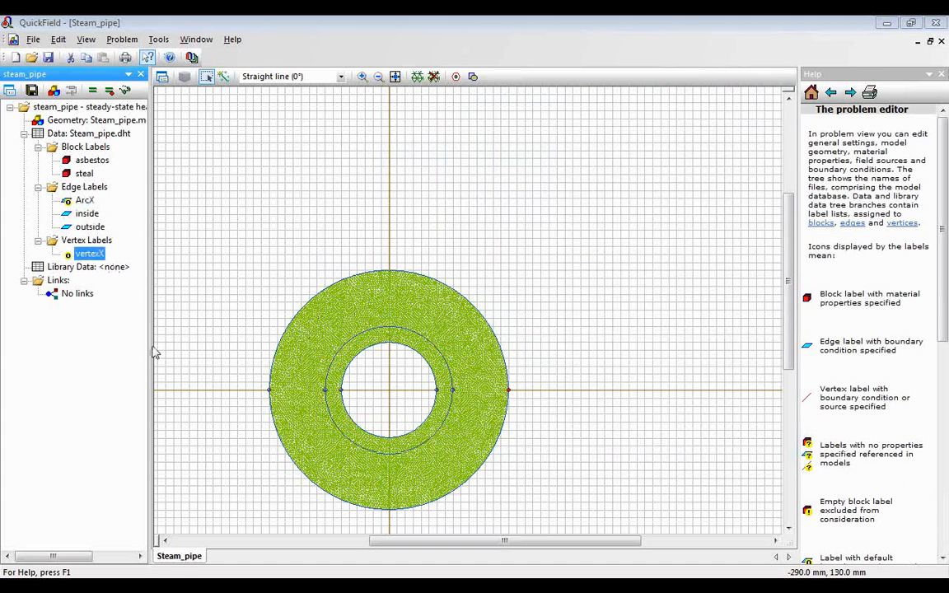
pyautogui.click(509, 393)
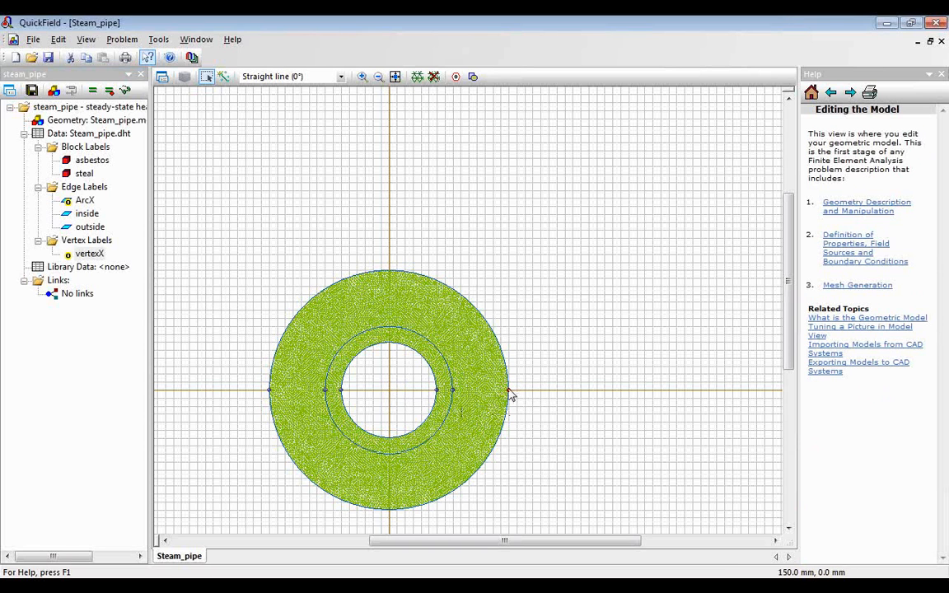
pyautogui.click(480, 302)
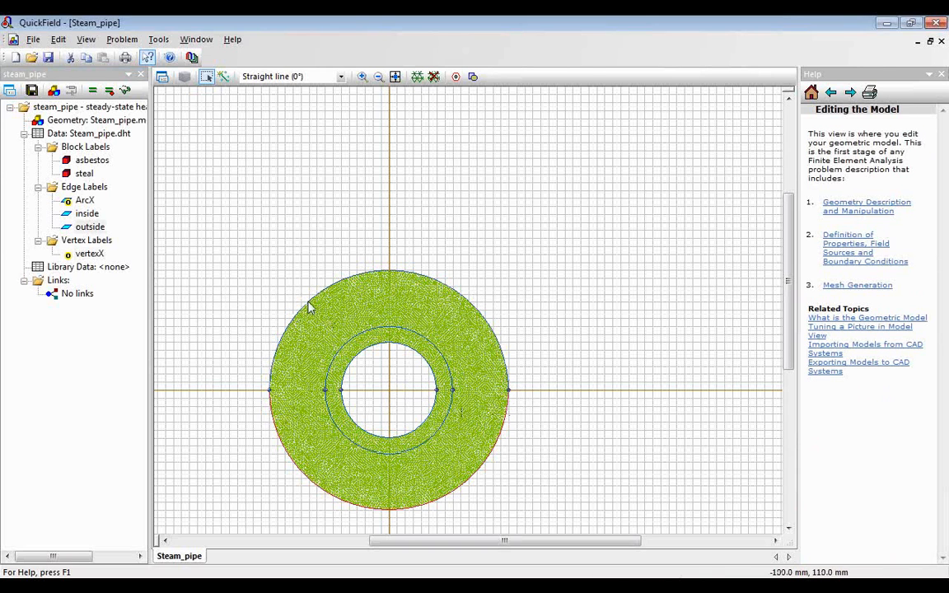
pyautogui.click(123, 326)
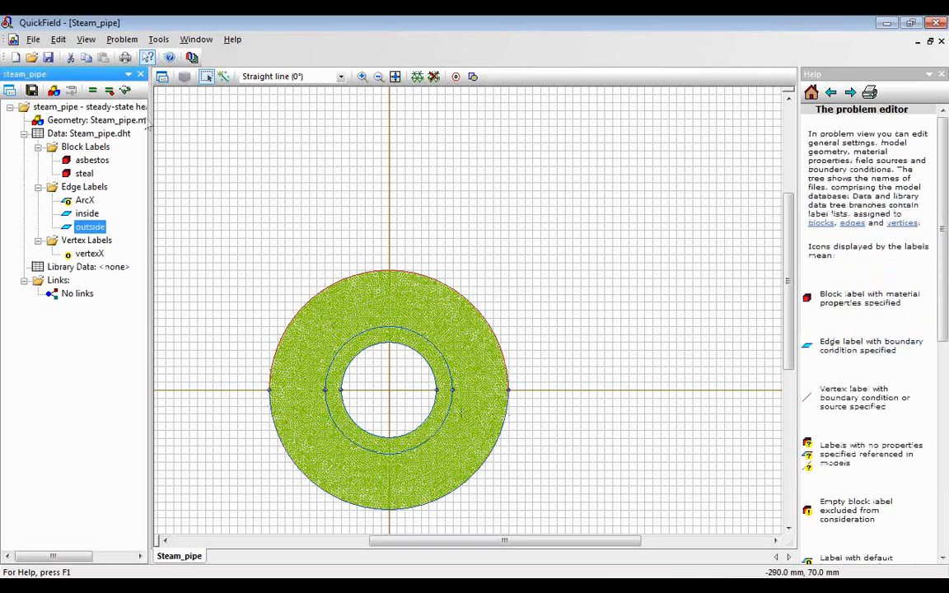
# - Launch LabelMover for an optimization based on the steam pipe problem and reposition its window
pyautogui.click(191, 57)
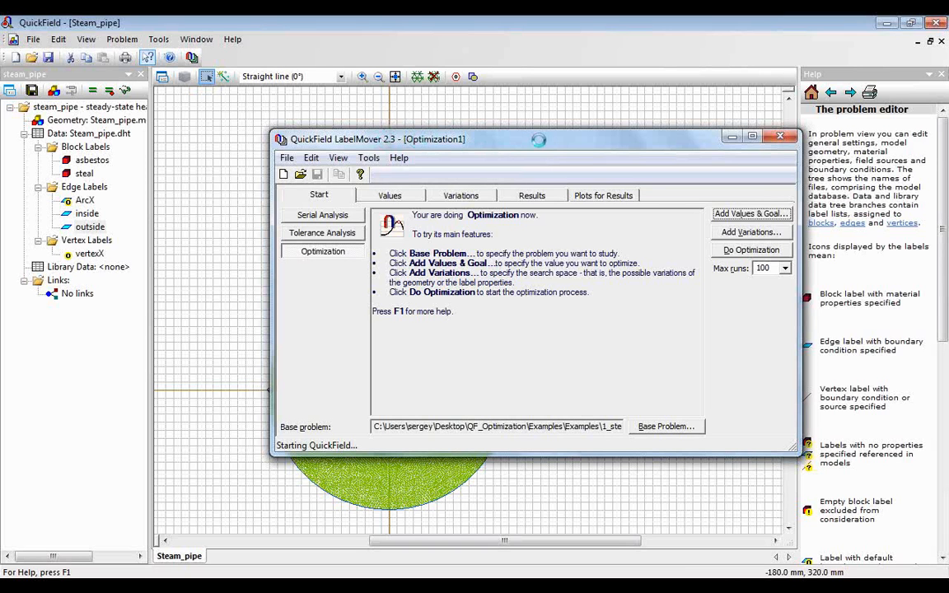
pyautogui.moveTo(651, 140); pyautogui.dragTo(584, 111)
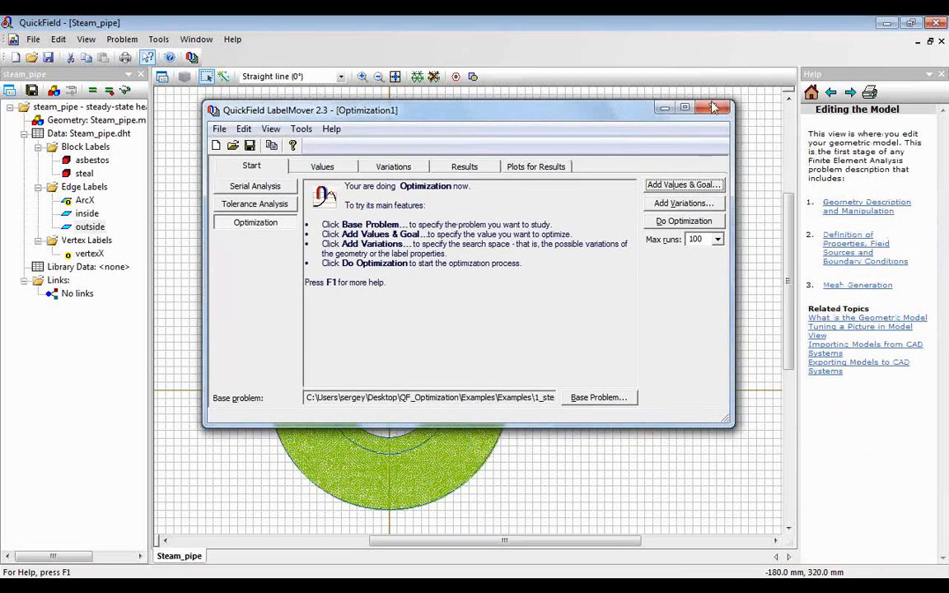
pyautogui.click(935, 53)
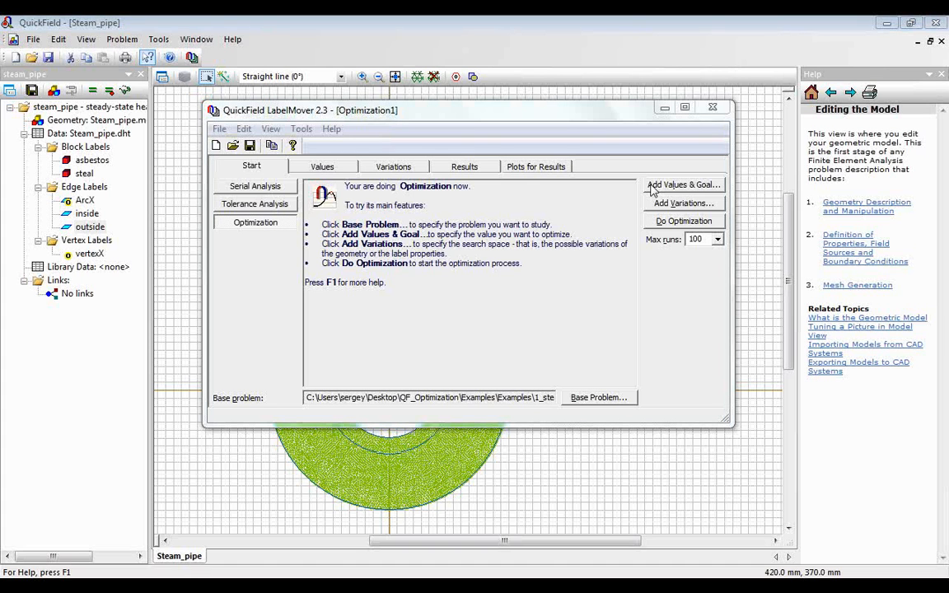
# - Start adding an optimization value, choosing the Heat flux physical quantity for the ArcX edge label
pyautogui.click(651, 186)
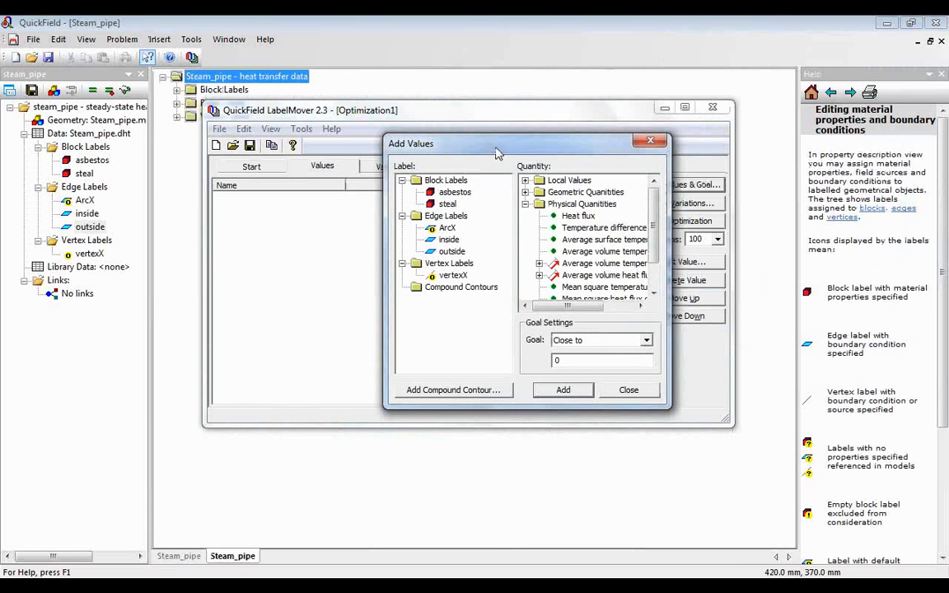
pyautogui.click(446, 227)
pyautogui.click(578, 216)
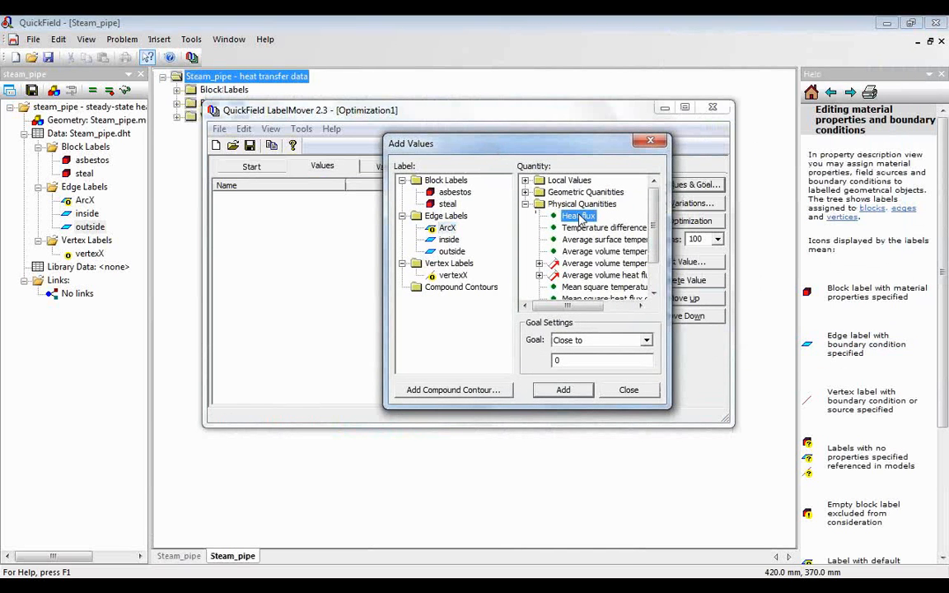
pyautogui.moveTo(588, 151); pyautogui.dragTo(533, 121)
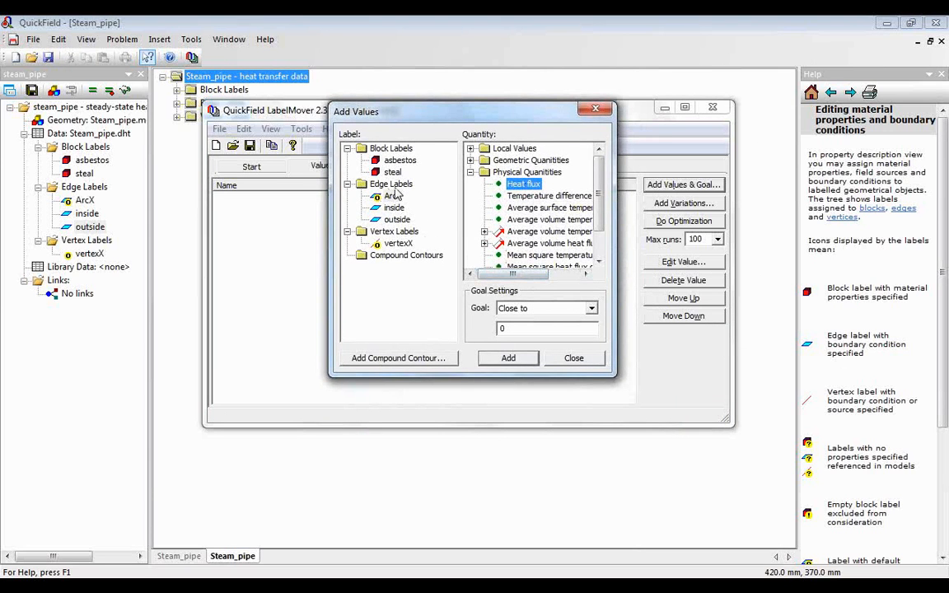
pyautogui.moveTo(426, 115); pyautogui.dragTo(499, 118)
pyautogui.click(464, 202)
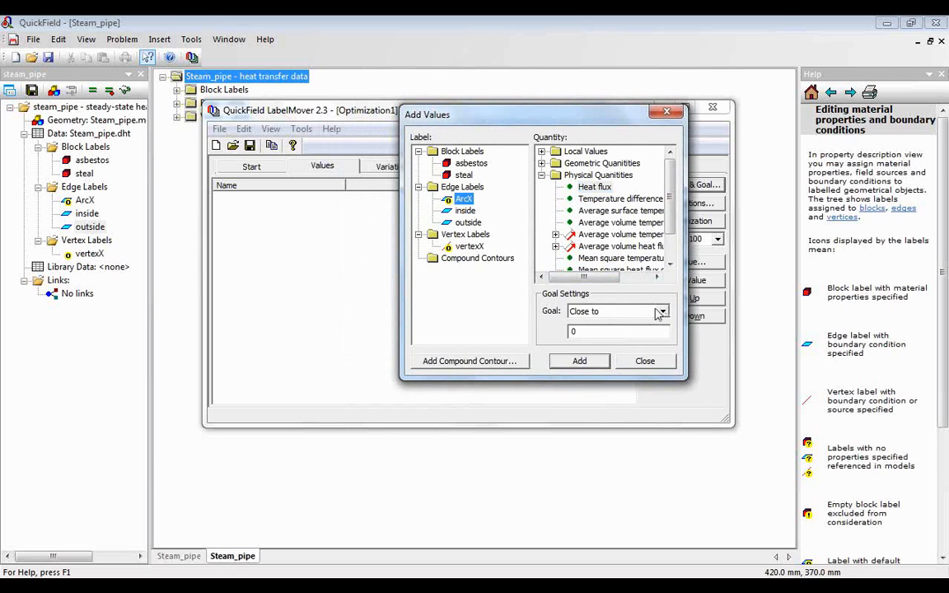
# - Set the heat flux goal to Close to -2100 and add it to the values list
pyautogui.click(614, 312)
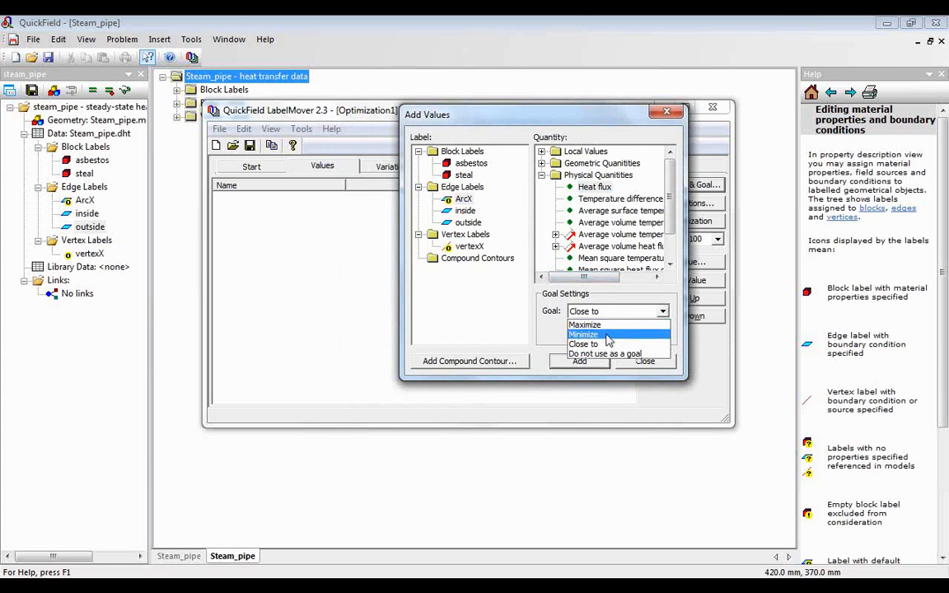
pyautogui.click(595, 346)
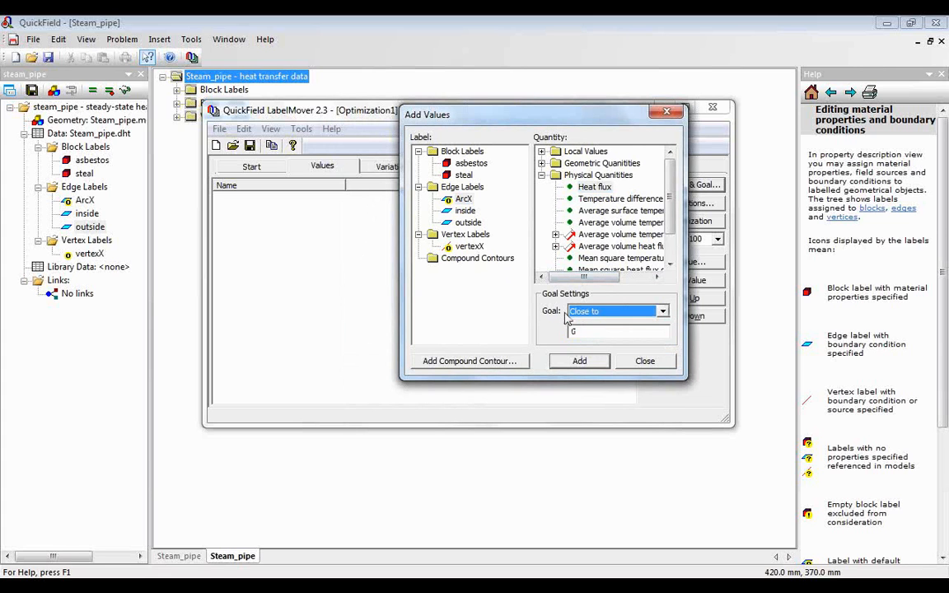
pyautogui.click(576, 330)
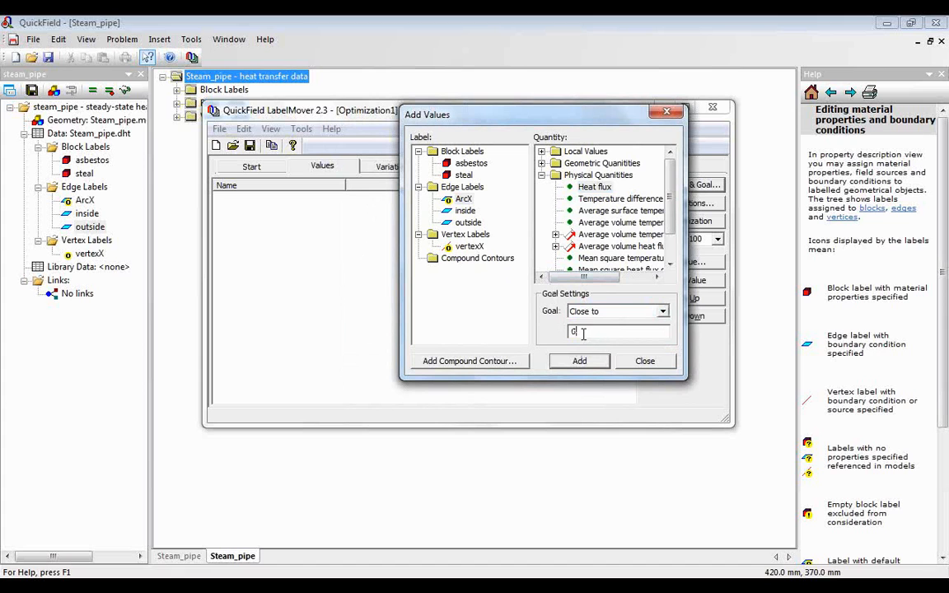
pyautogui.press('BackSpace')
pyautogui.write('-2100')
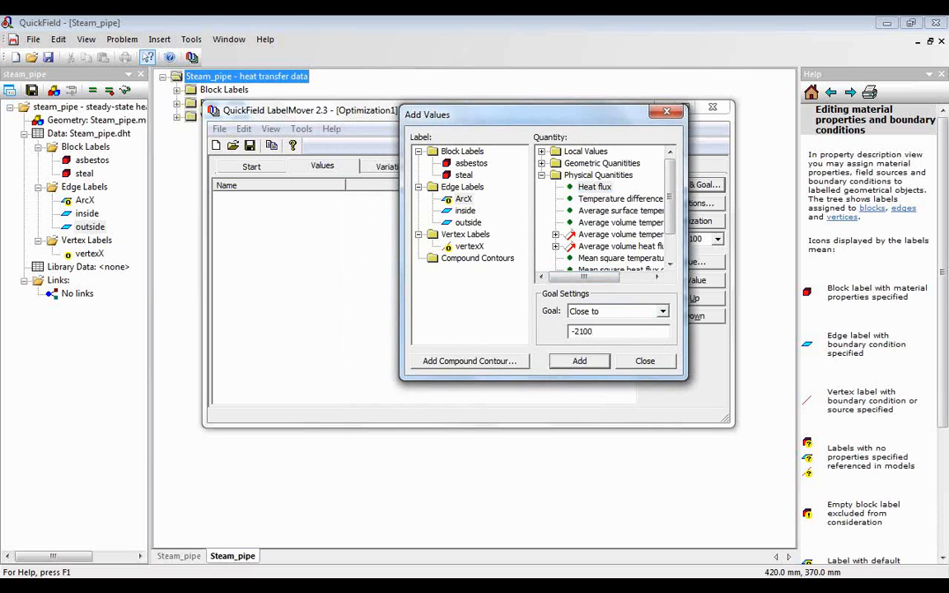
pyautogui.click(579, 361)
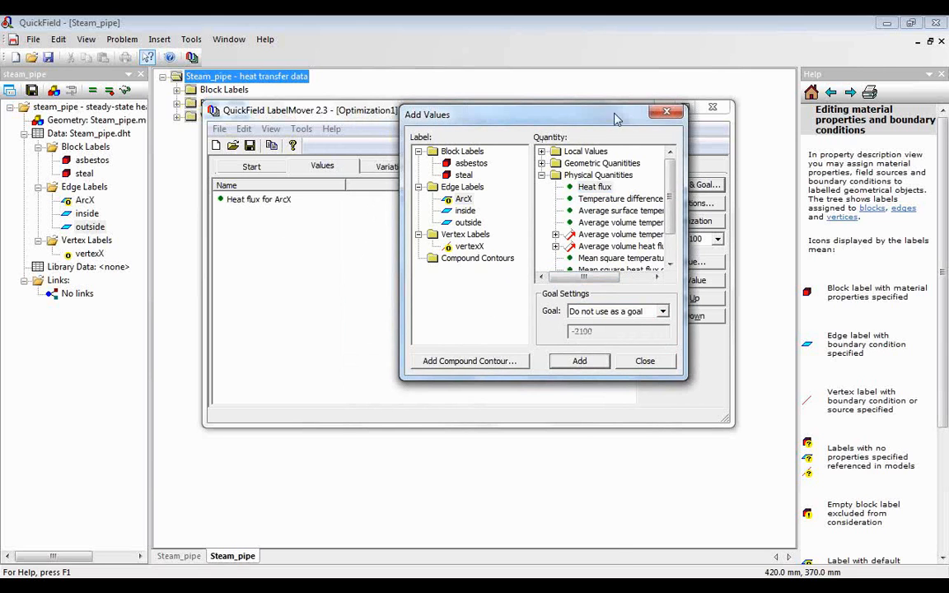
# - Add the R coordinate of the vertexX label as a tracked value that is not used as a goal, and finish adding values
pyautogui.moveTo(561, 108); pyautogui.dragTo(656, 116)
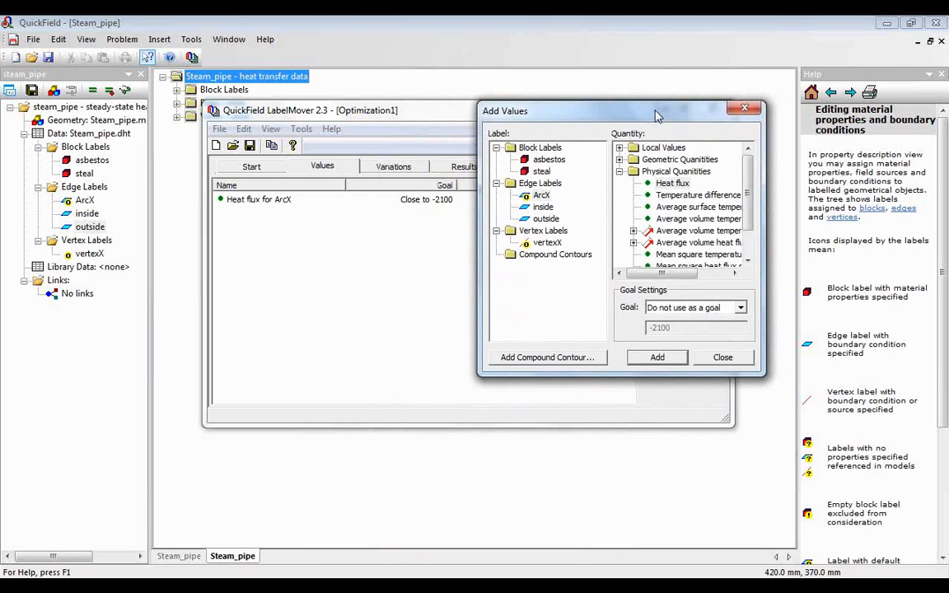
pyautogui.moveTo(657, 115); pyautogui.dragTo(658, 137)
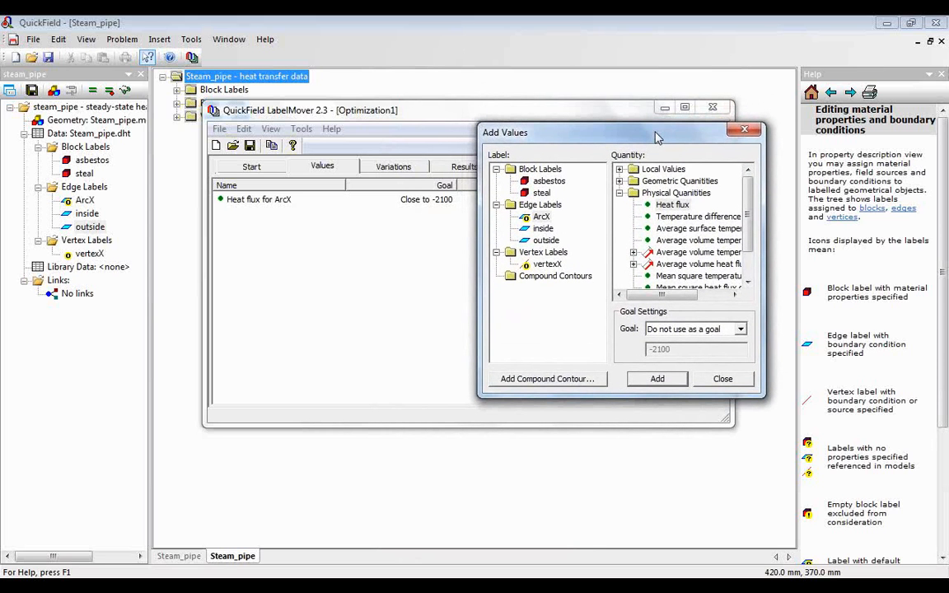
pyautogui.moveTo(657, 137); pyautogui.dragTo(640, 150)
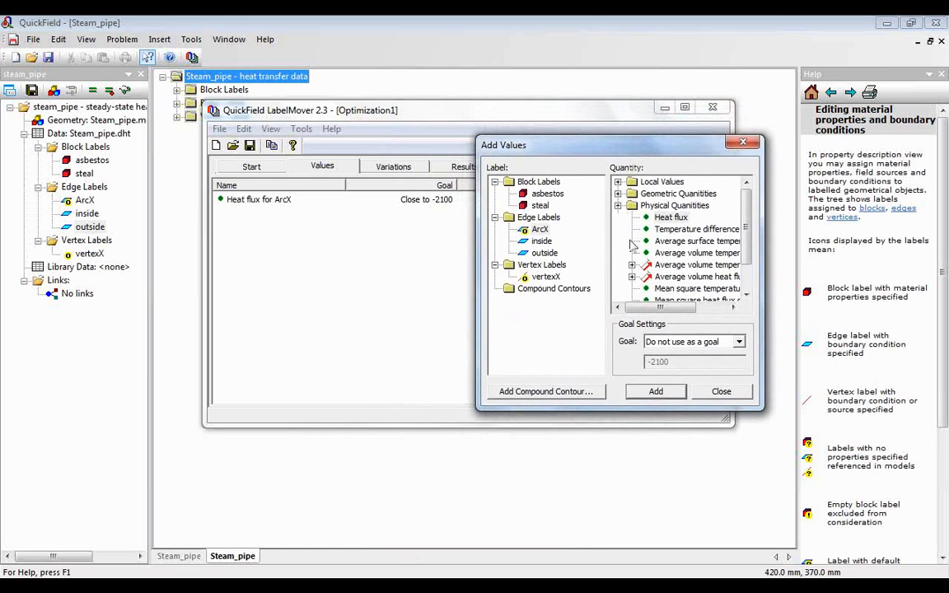
pyautogui.click(545, 277)
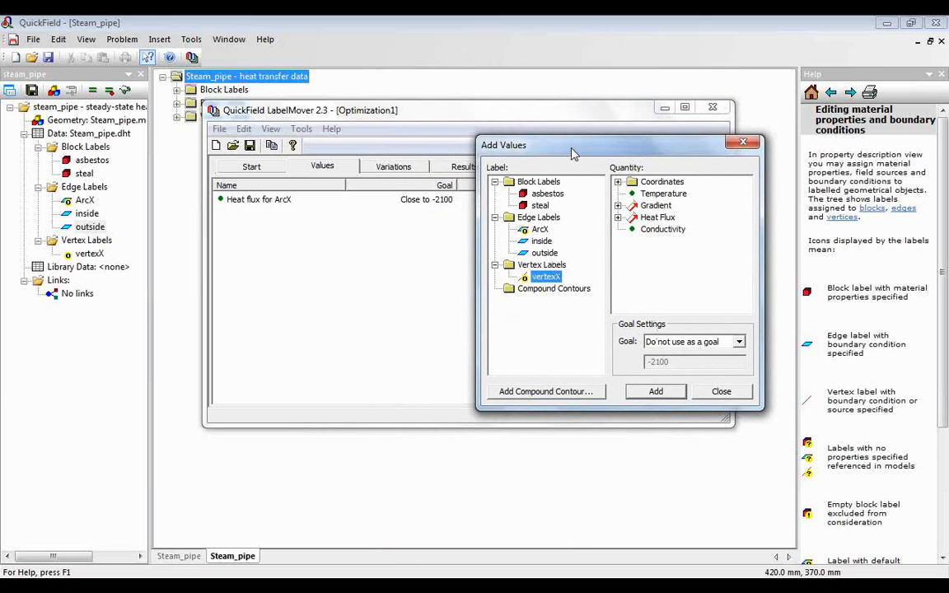
pyautogui.moveTo(574, 151); pyautogui.dragTo(578, 164)
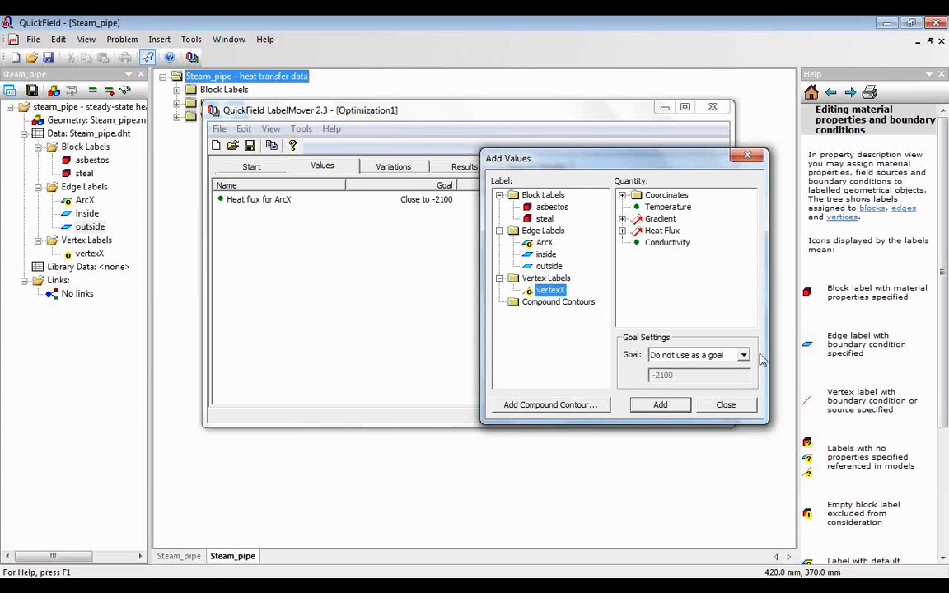
pyautogui.click(623, 196)
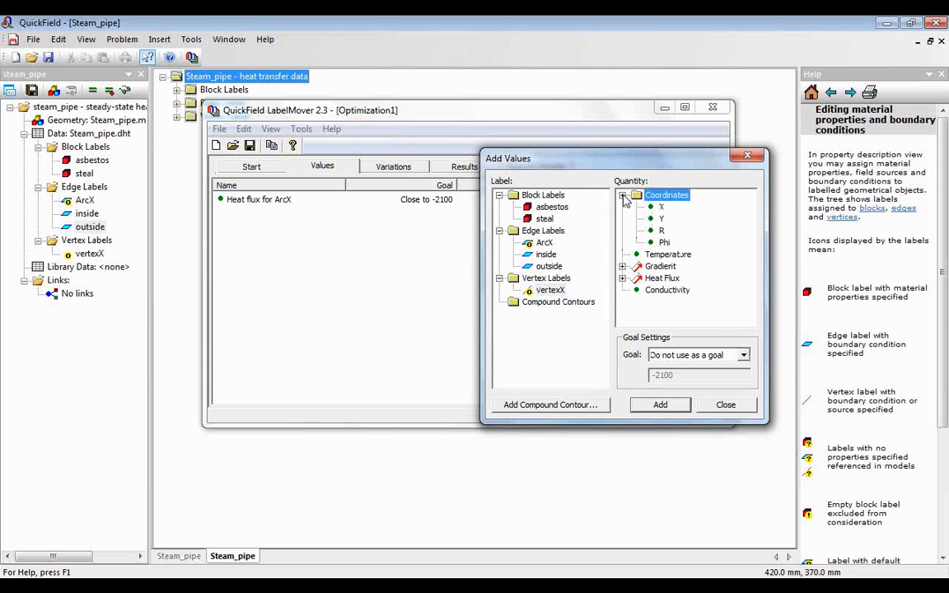
pyautogui.click(662, 232)
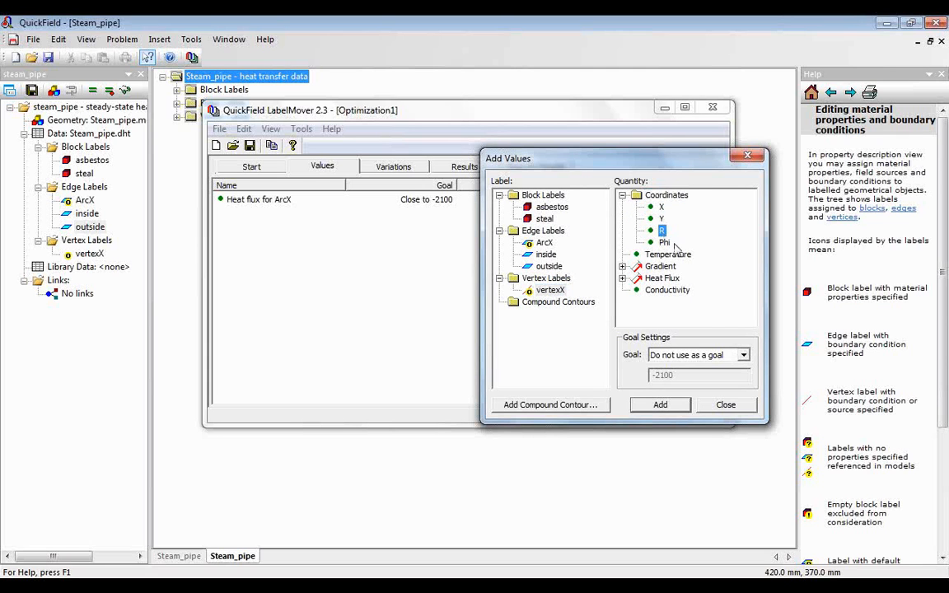
pyautogui.click(716, 355)
pyautogui.click(713, 357)
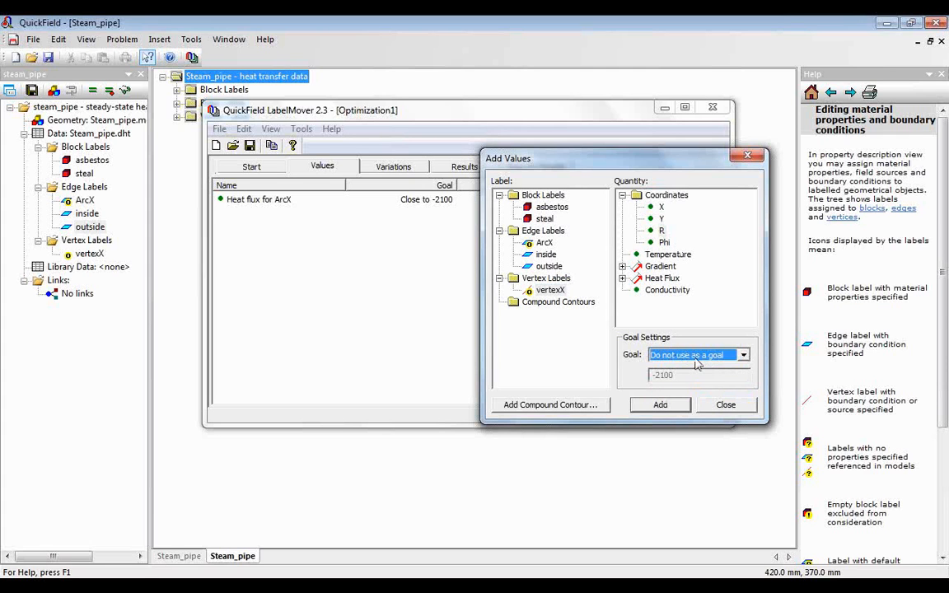
pyautogui.click(662, 406)
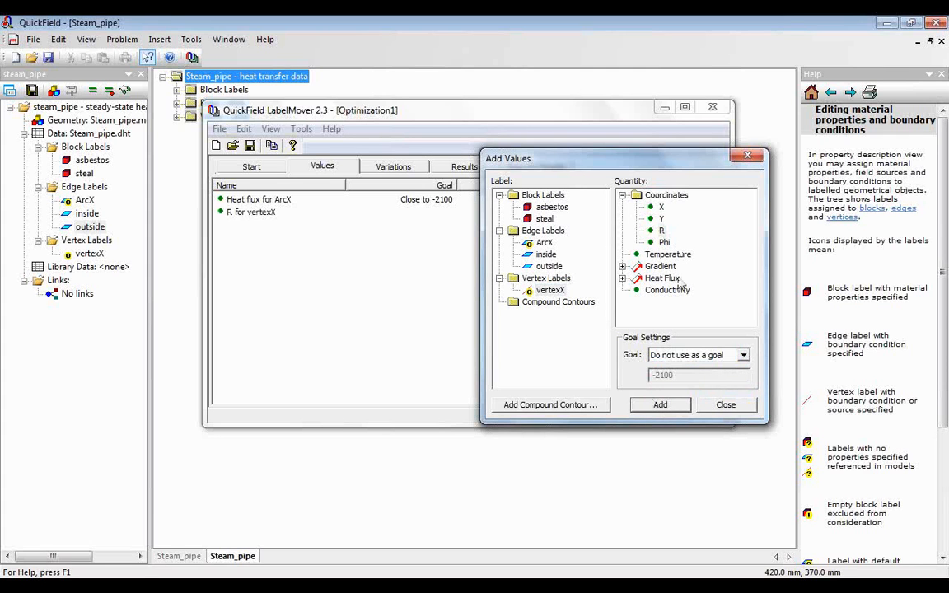
pyautogui.click(747, 155)
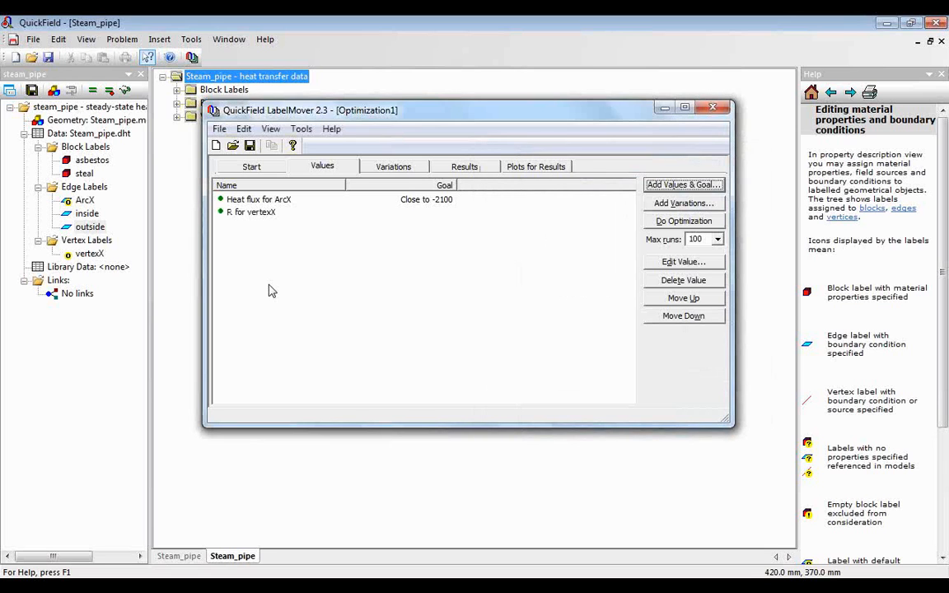
# - Add a geometric variation scaling the outside edge about center 0, 0 with a factor from 0.5 to 2
pyautogui.click(682, 206)
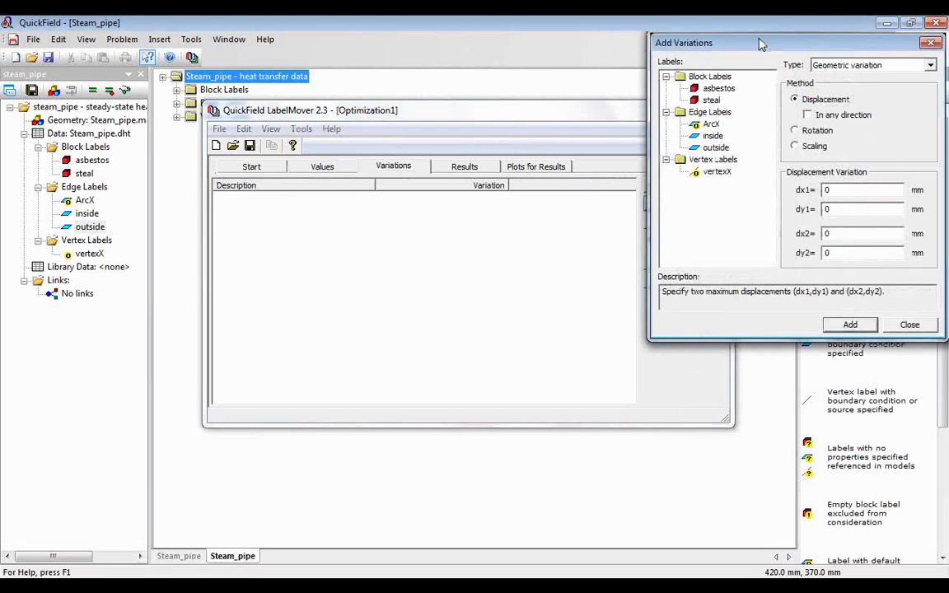
pyautogui.moveTo(708, 43); pyautogui.dragTo(414, 193)
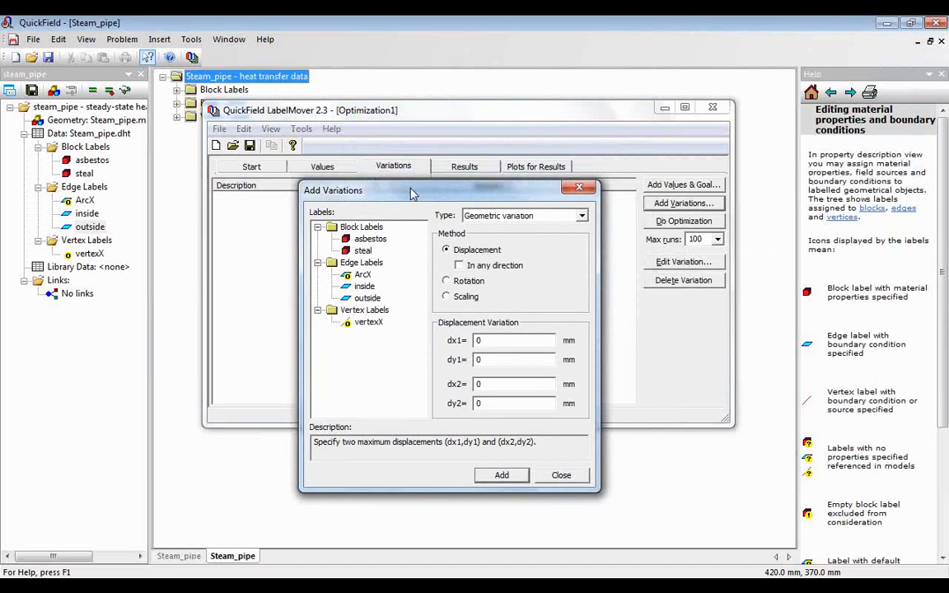
pyautogui.moveTo(487, 193); pyautogui.dragTo(529, 178)
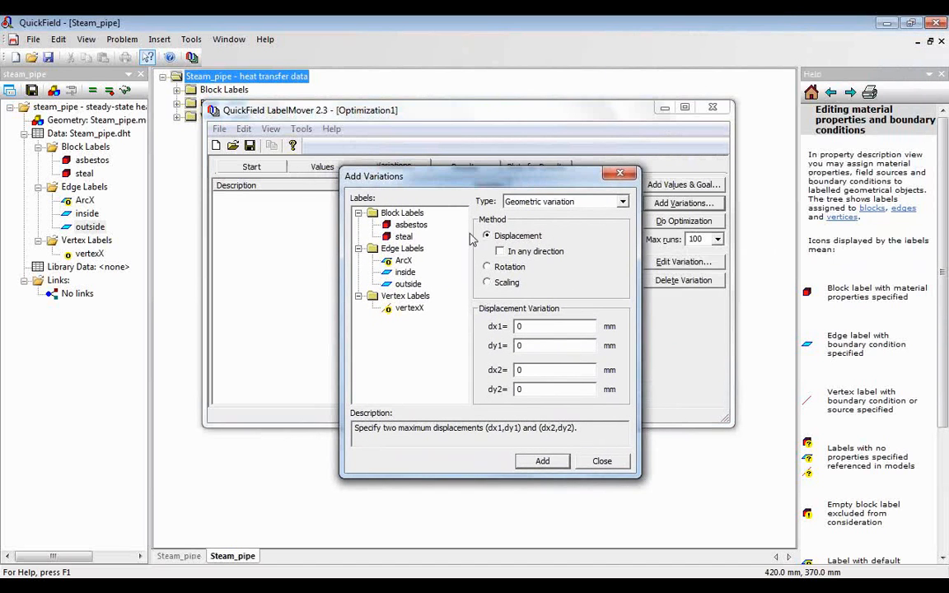
pyautogui.click(407, 283)
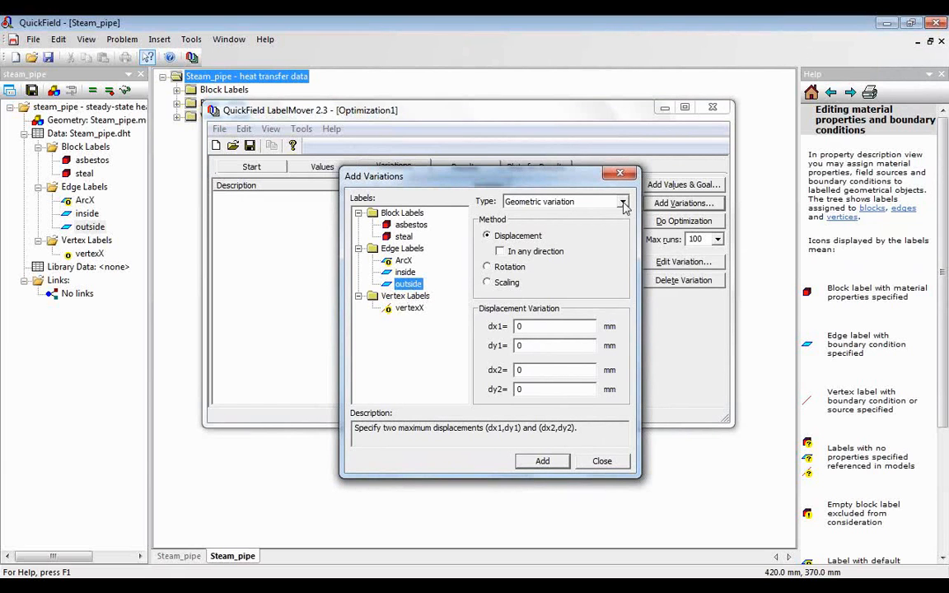
pyautogui.click(488, 281)
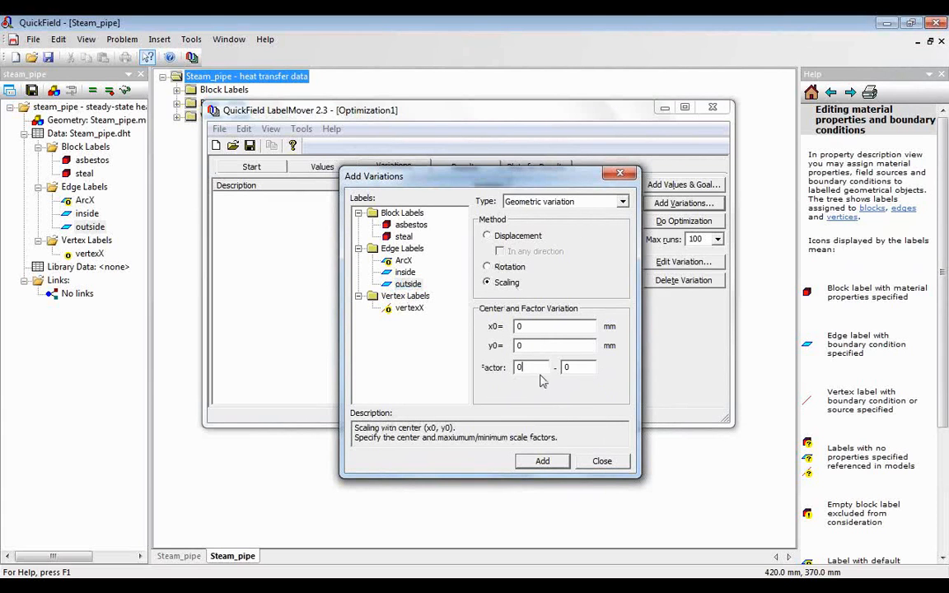
pyautogui.click(563, 368)
pyautogui.doubleClick(565, 368)
pyautogui.write('2')
pyautogui.click(540, 462)
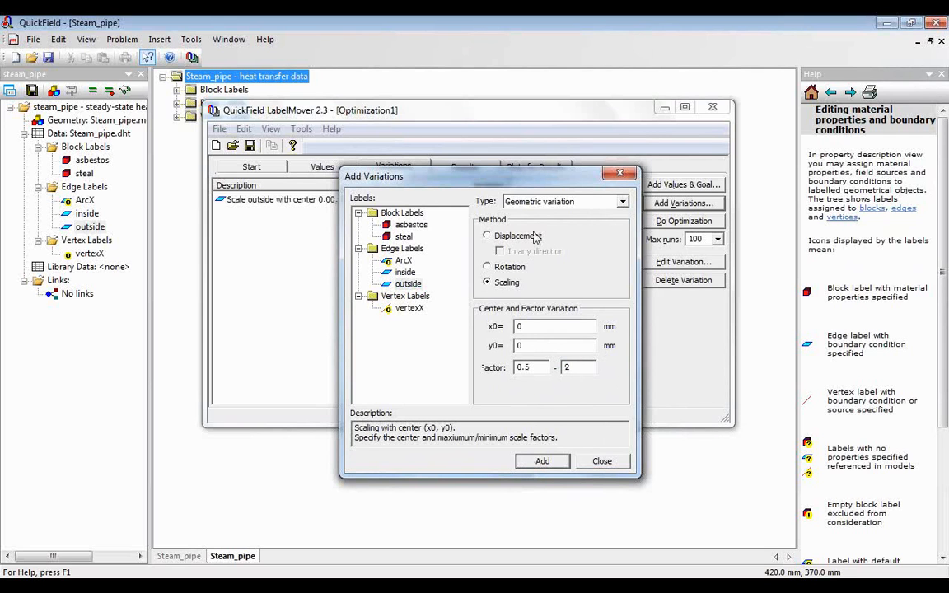
pyautogui.click(624, 174)
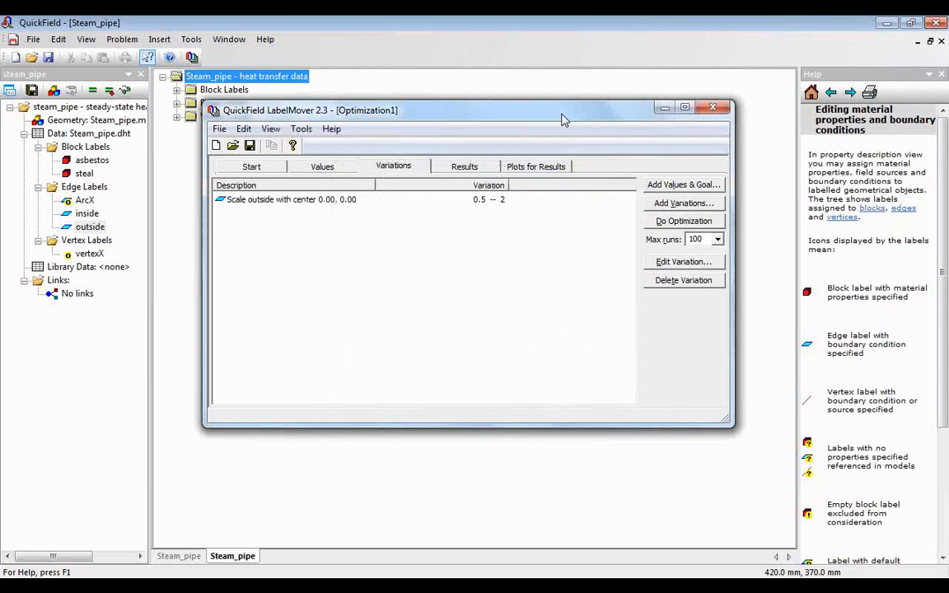
# - Run the optimization with up to 100 runs and highlight the step 7 row in the results
pyautogui.moveTo(564, 116); pyautogui.dragTo(598, 124)
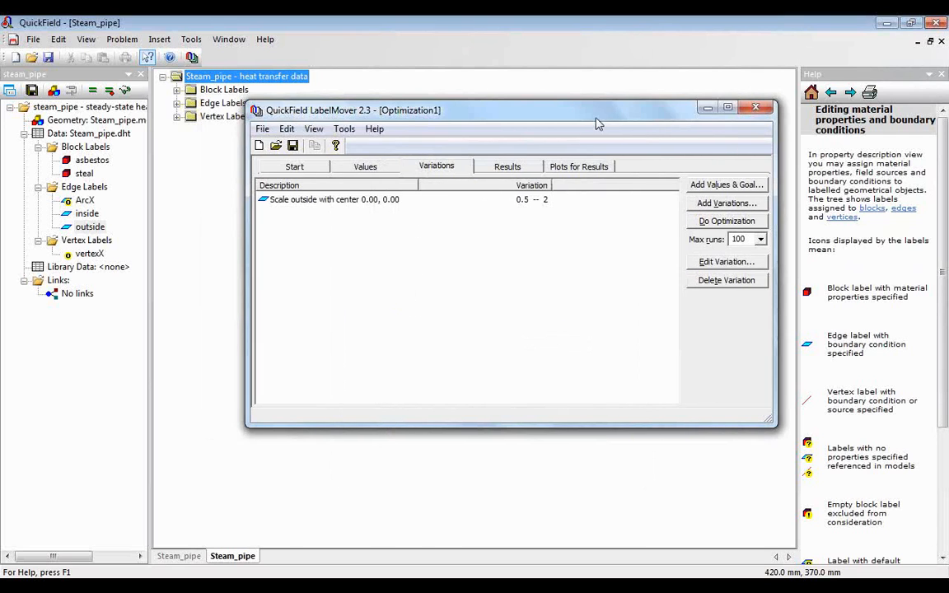
pyautogui.click(715, 222)
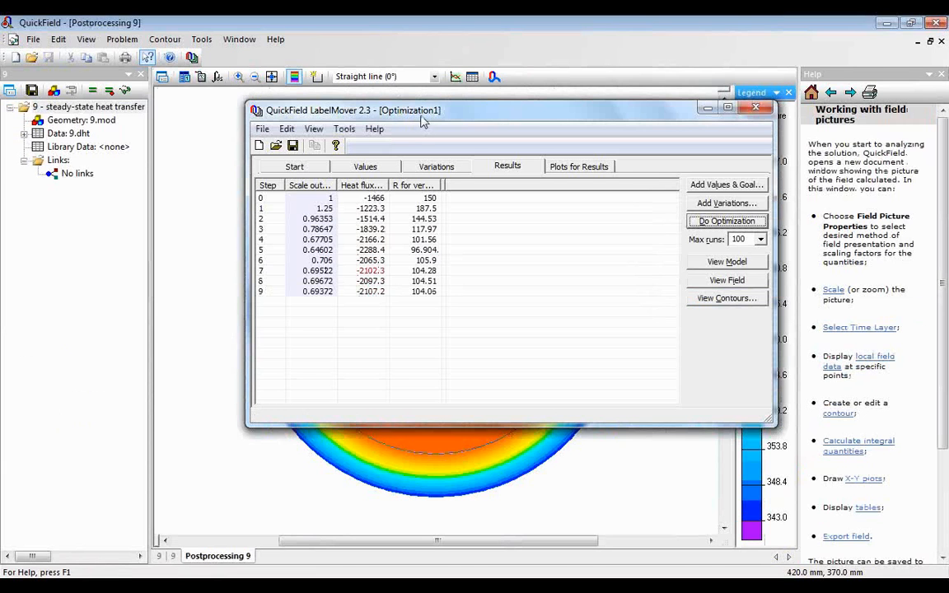
pyautogui.click(386, 268)
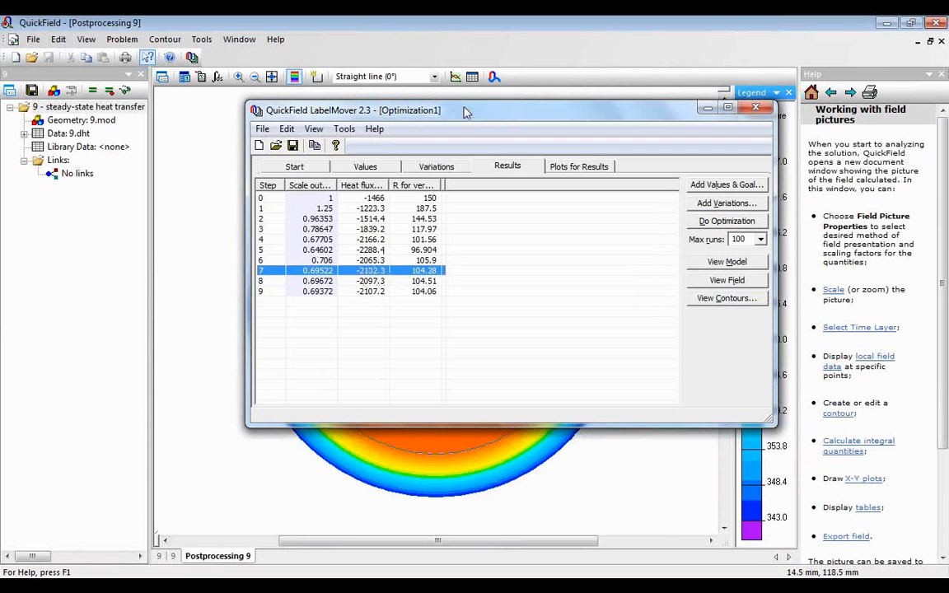
pyautogui.moveTo(463, 112); pyautogui.dragTo(425, 128)
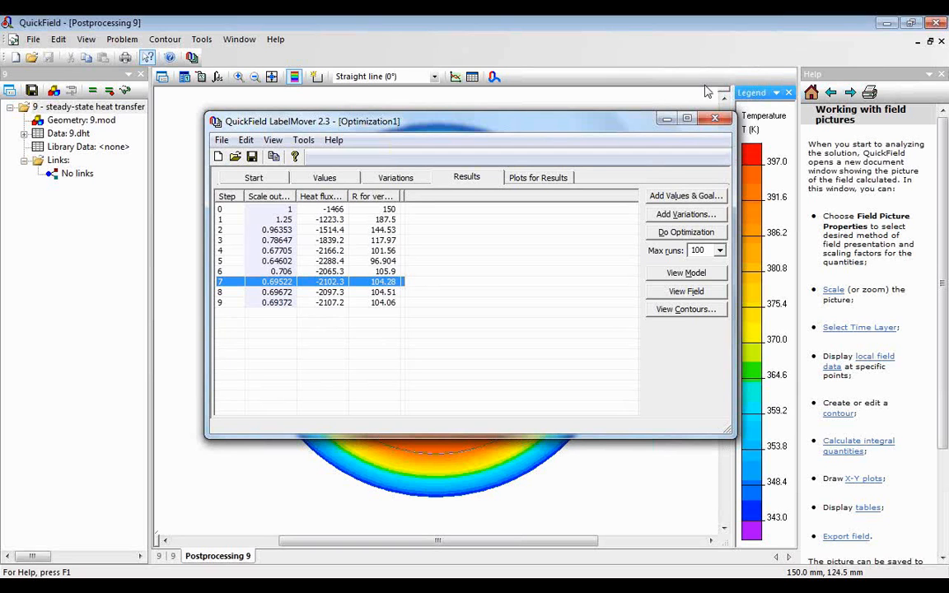
# - Switch to the MonteCarlo workbook in Excel and set the lower limit to 0.5 and the upper limit to 2
pyautogui.click(933, 49)
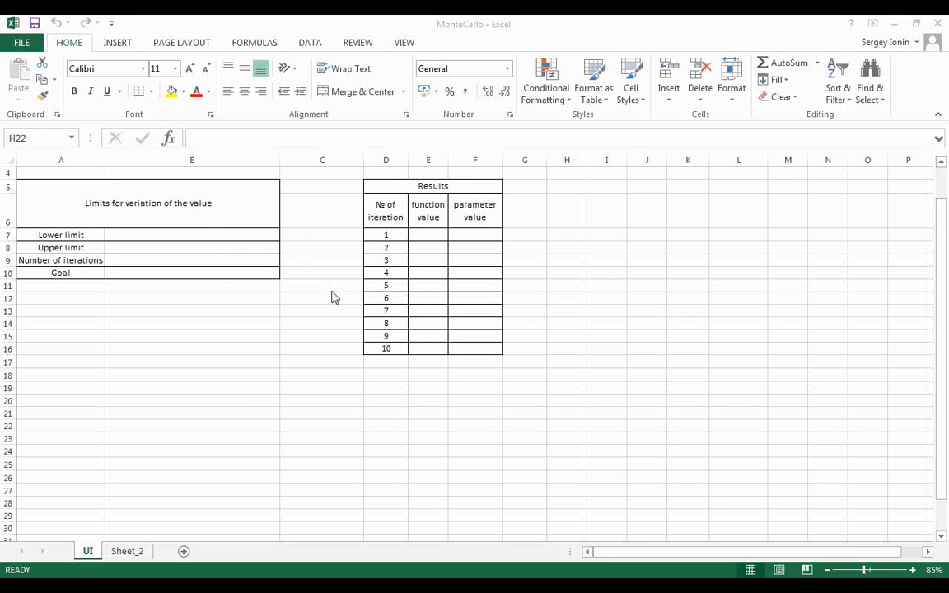
pyautogui.click(200, 237)
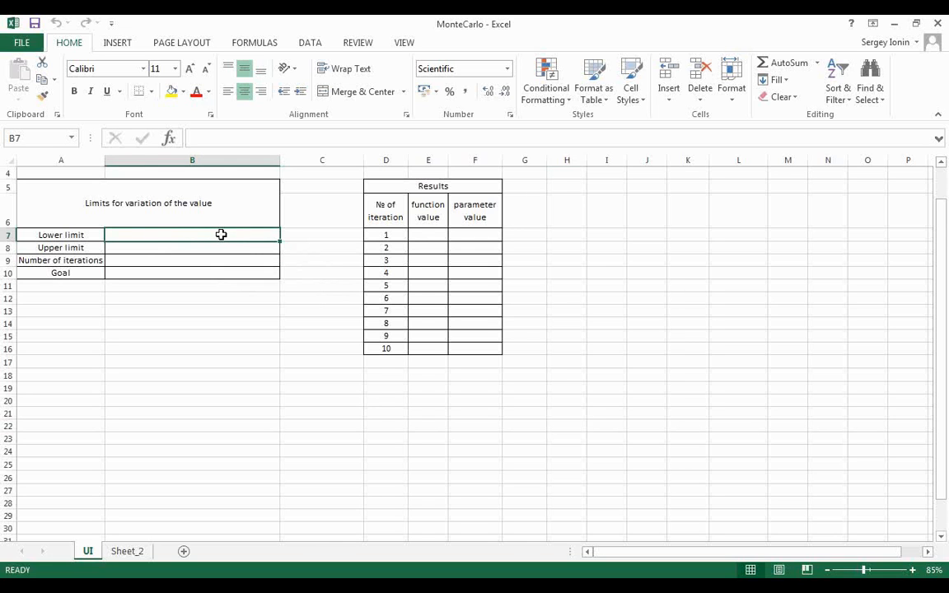
pyautogui.doubleClick(223, 235)
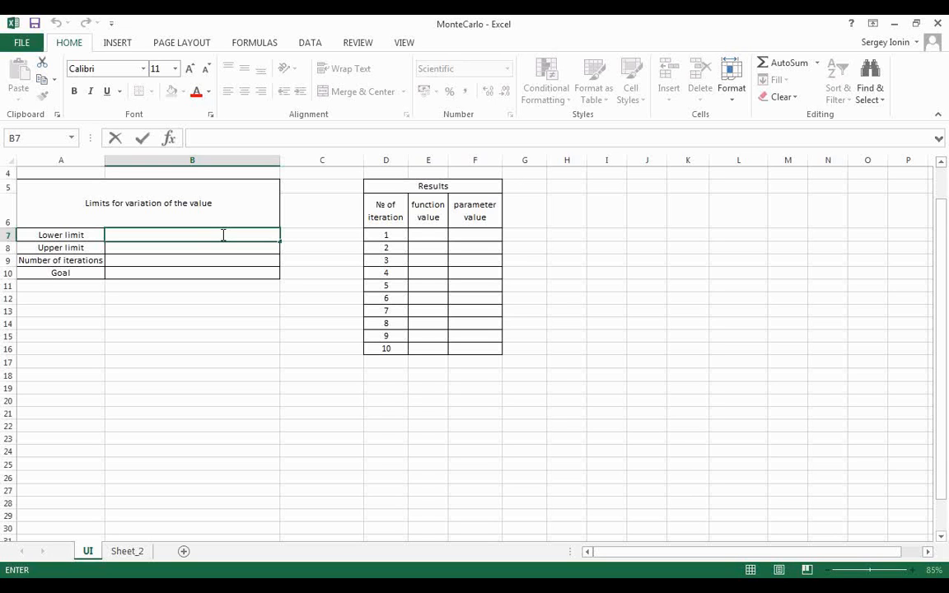
pyautogui.write('ю')
pyautogui.press('BackSpace')
pyautogui.write('.5')
pyautogui.press('Tab')
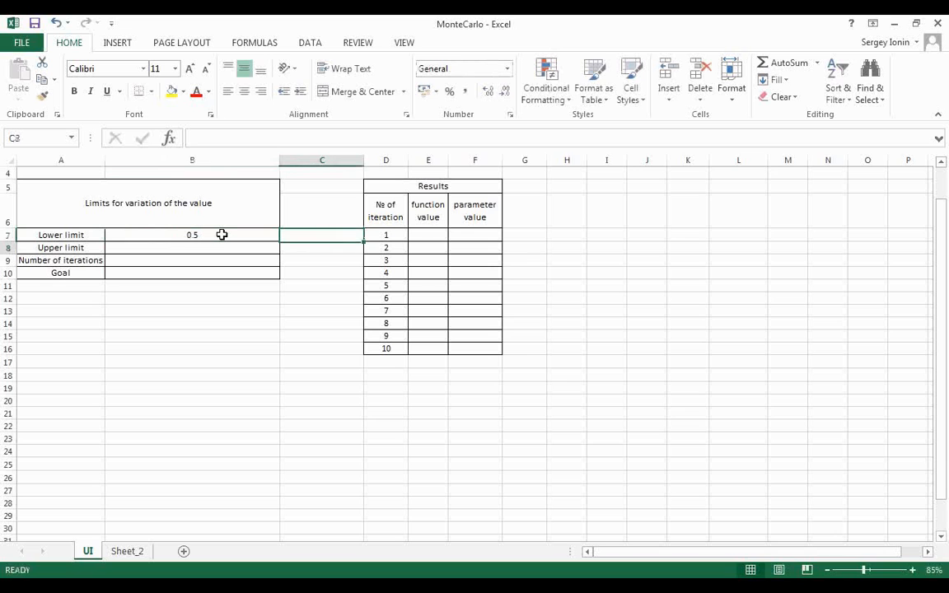
pyautogui.press('Return')
pyautogui.write('2')
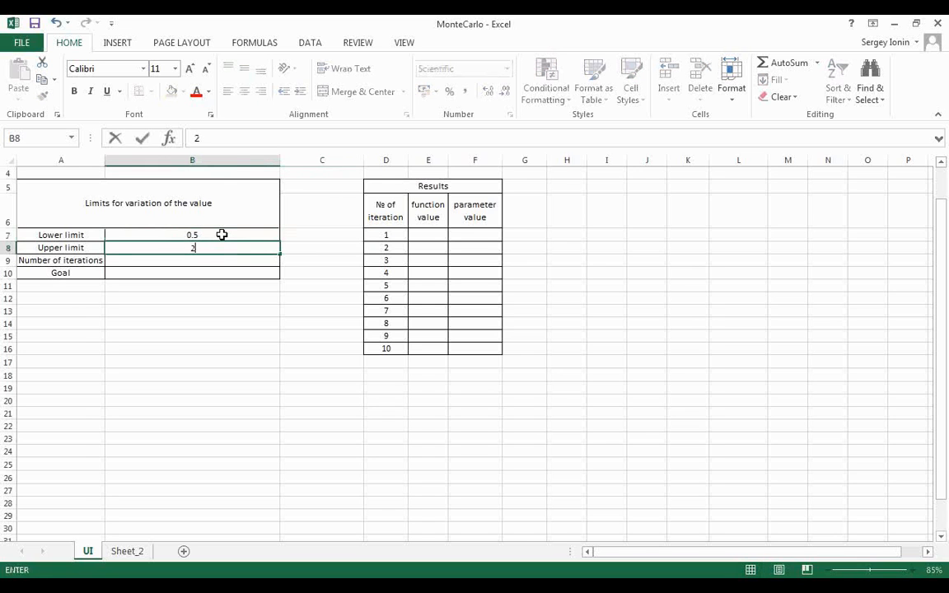
pyautogui.press('Return')
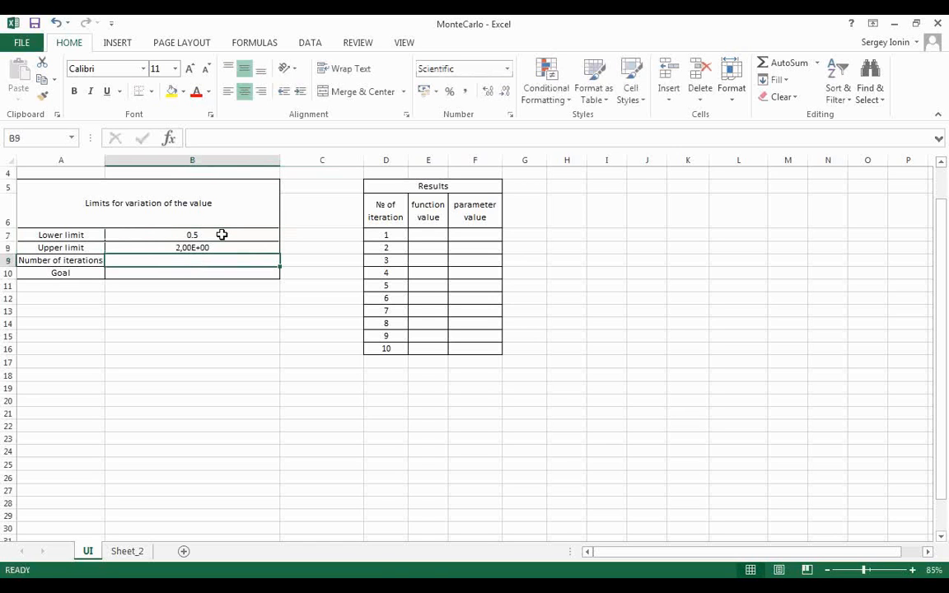
# - Set the number of iterations to 10 and the goal to -2100
pyautogui.write('10')
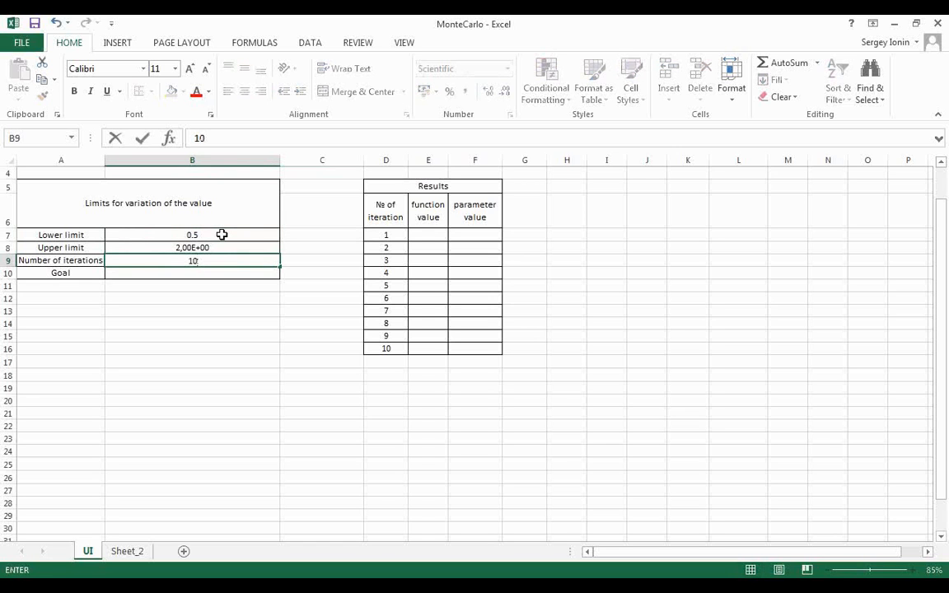
pyautogui.press('Return')
pyautogui.write('-2')
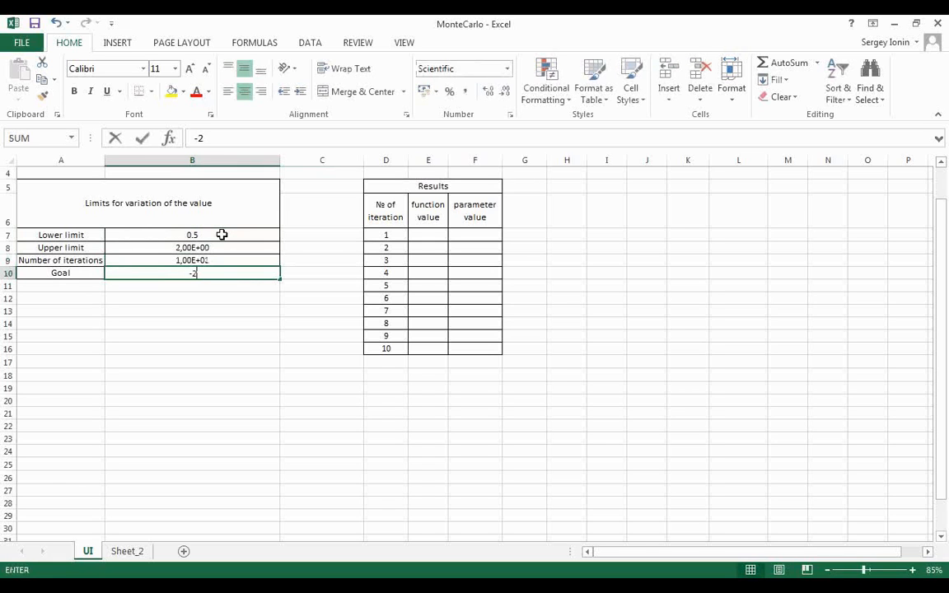
pyautogui.write('100')
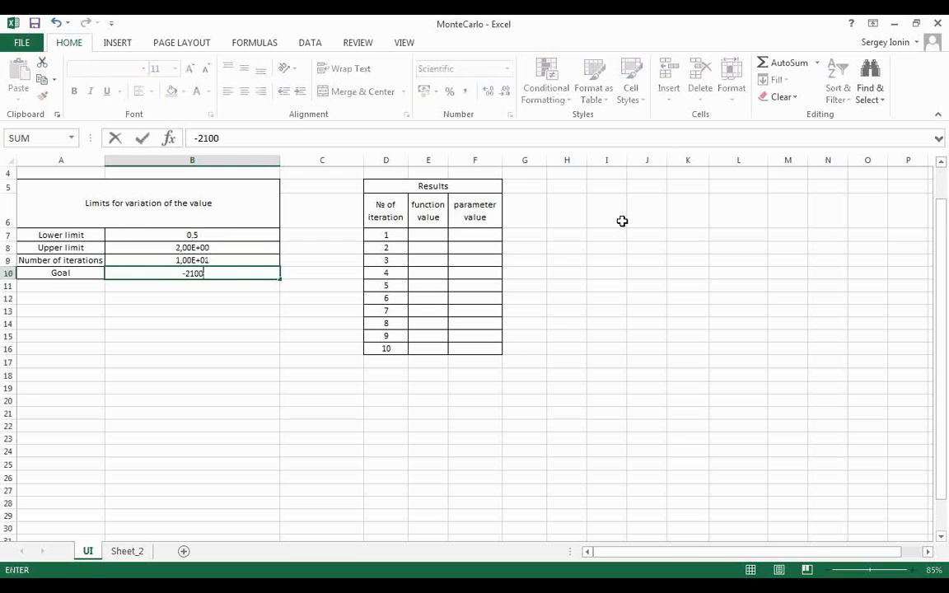
pyautogui.click(608, 246)
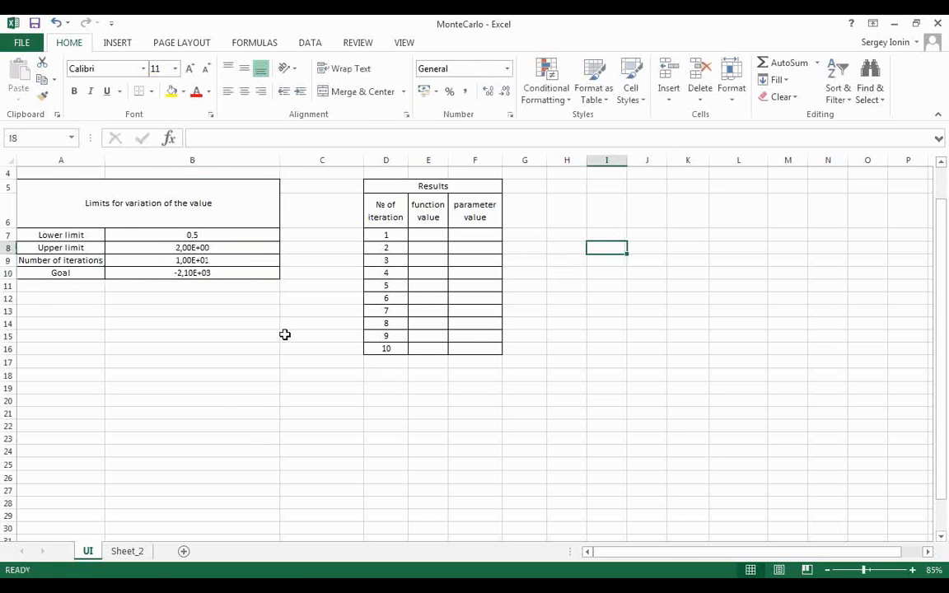
# - Open the VBA code of Module1 beside the worksheet and try to run the Optimize macro
pyautogui.hotkey('alt', 'F11')
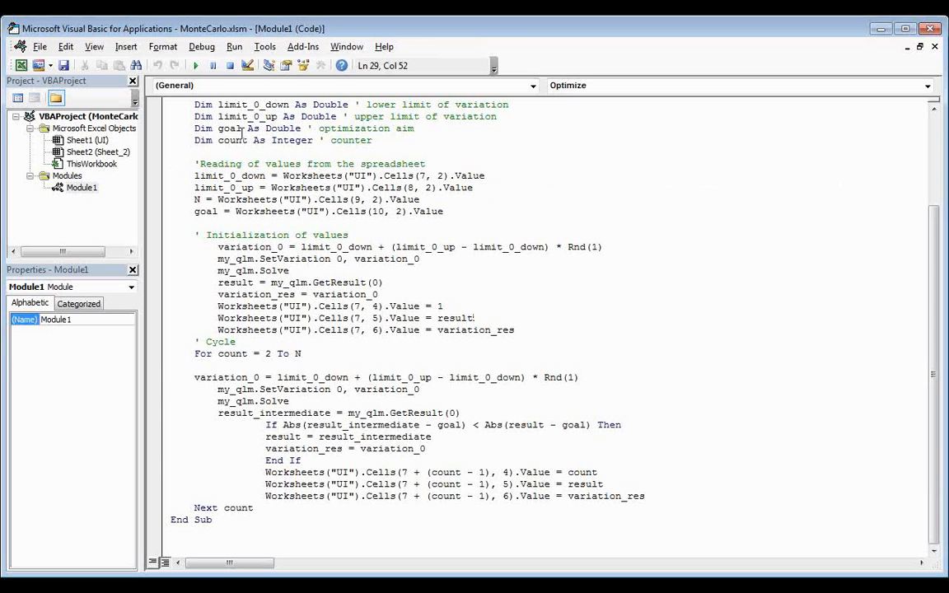
pyautogui.moveTo(239, 28); pyautogui.dragTo(604, 54)
pyautogui.moveTo(341, 175); pyautogui.dragTo(525, 175)
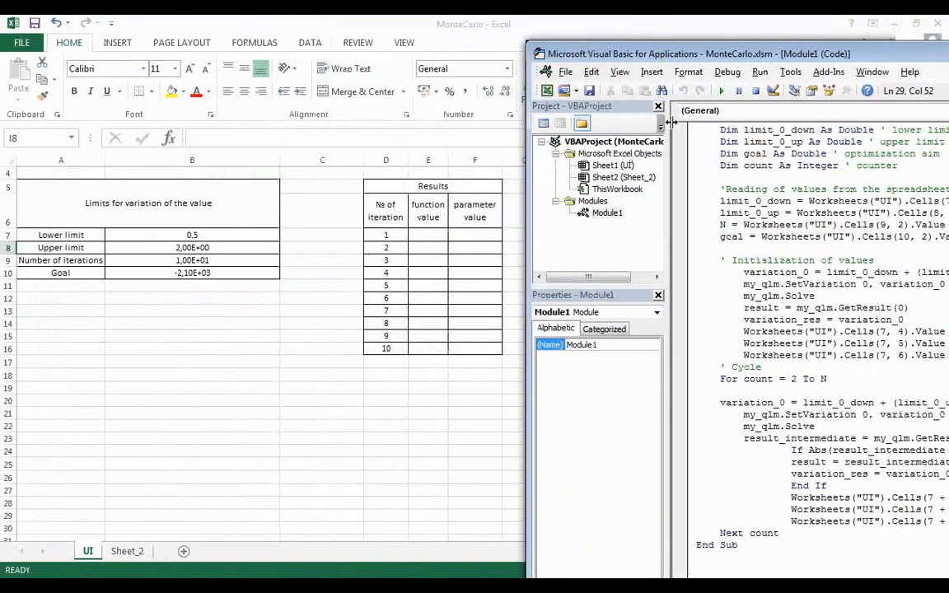
pyautogui.click(720, 91)
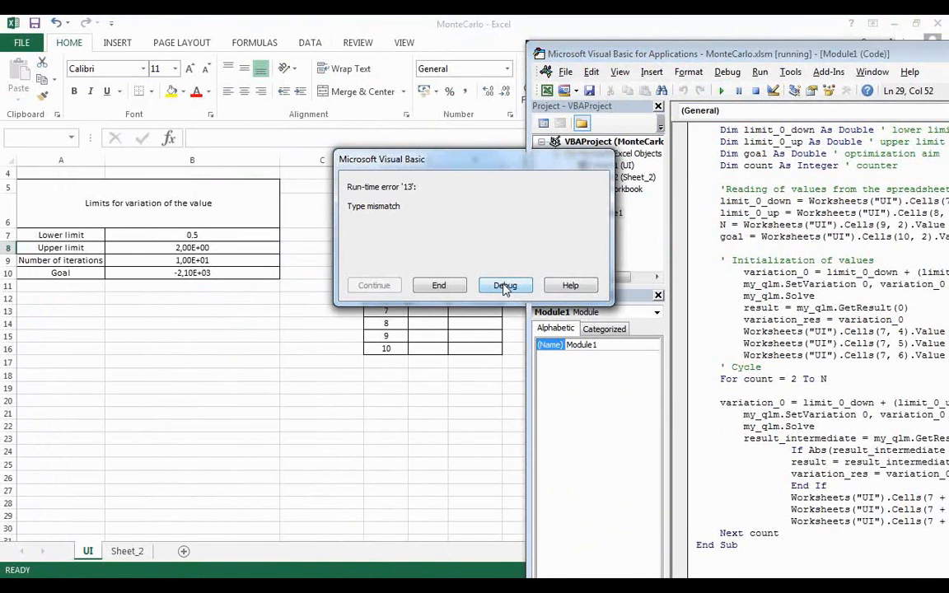
pyautogui.click(443, 286)
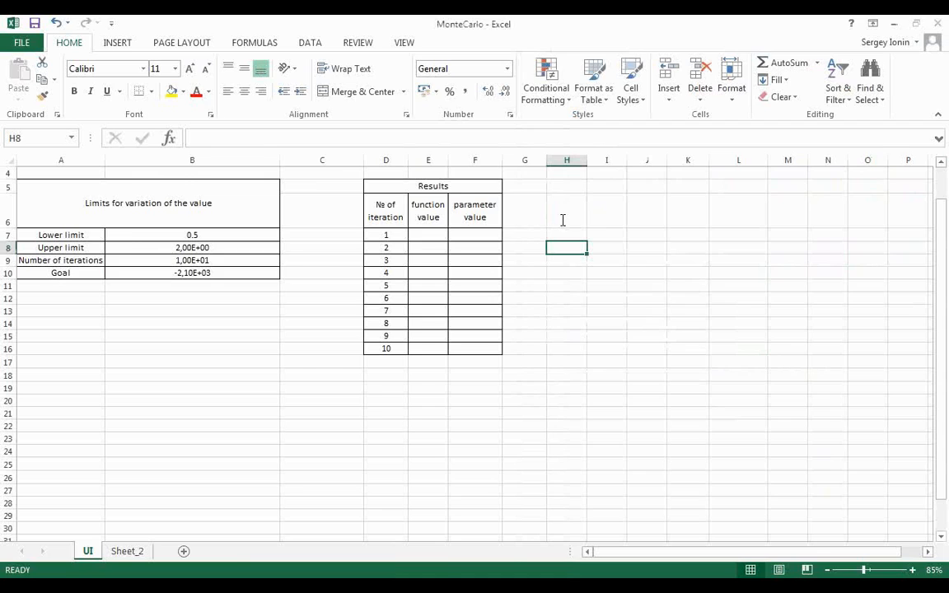
# - Reopen the VBA editor, try the Optimize macro again, and return to the worksheet
pyautogui.hotkey('alt', 'F11')
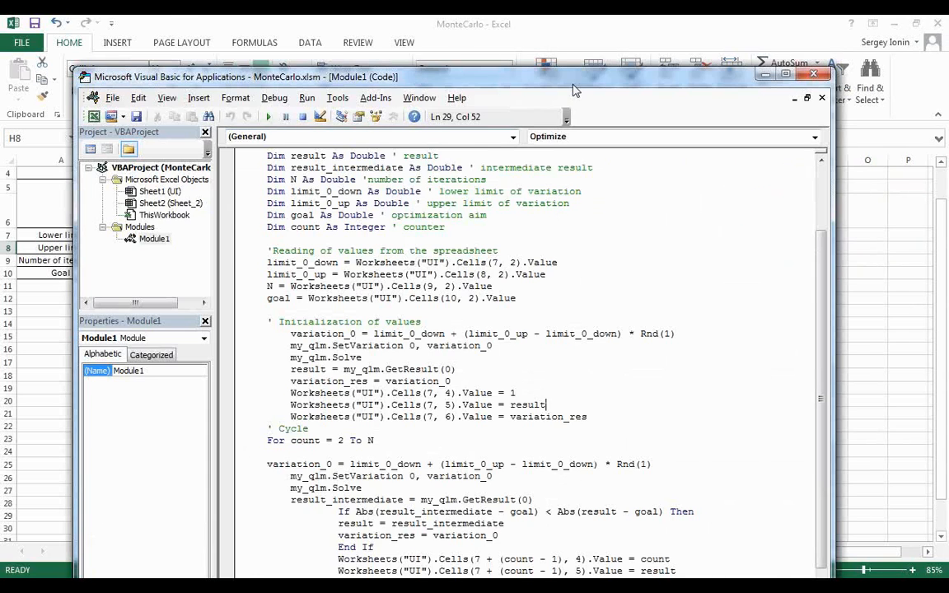
pyautogui.moveTo(416, 80); pyautogui.dragTo(855, 72)
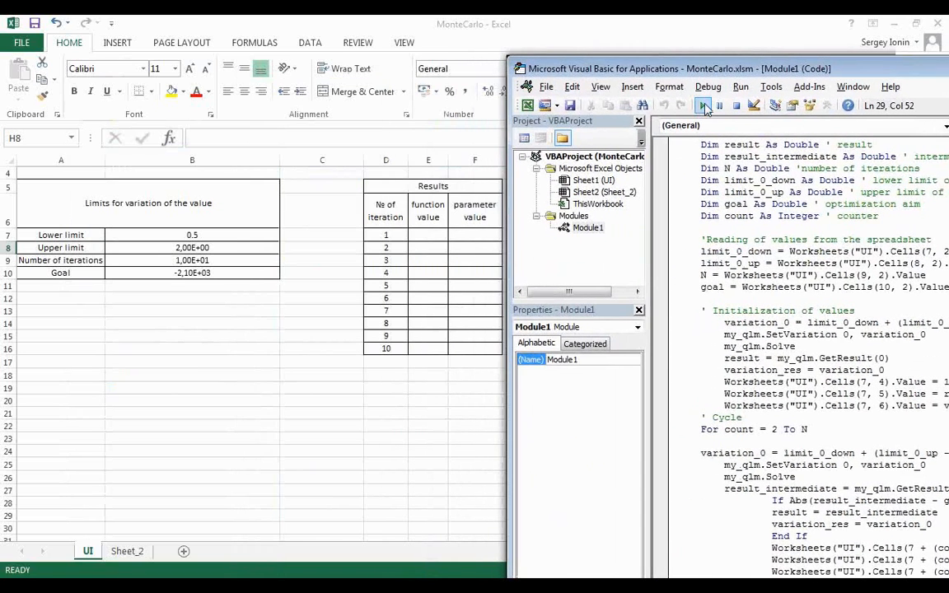
pyautogui.click(702, 106)
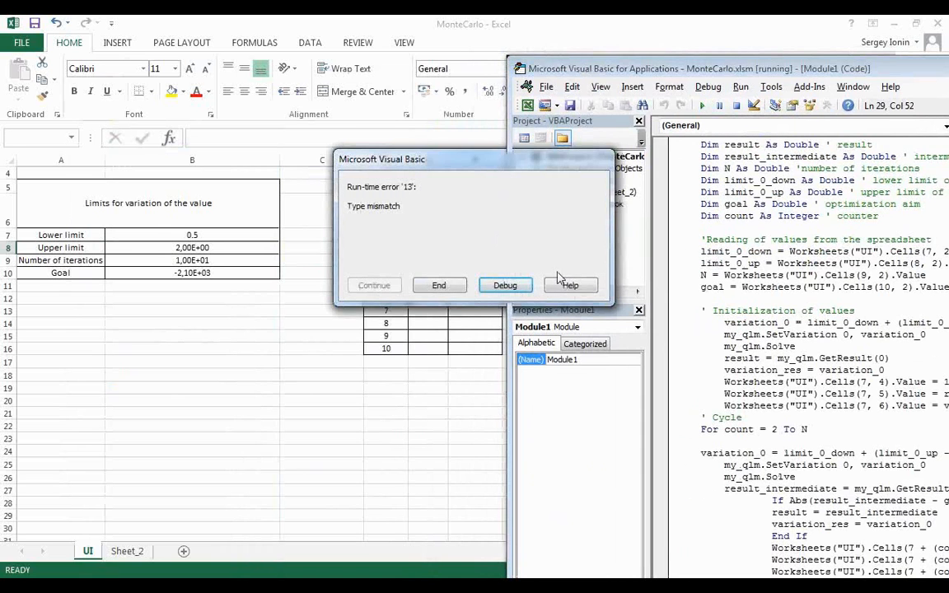
pyautogui.click(439, 285)
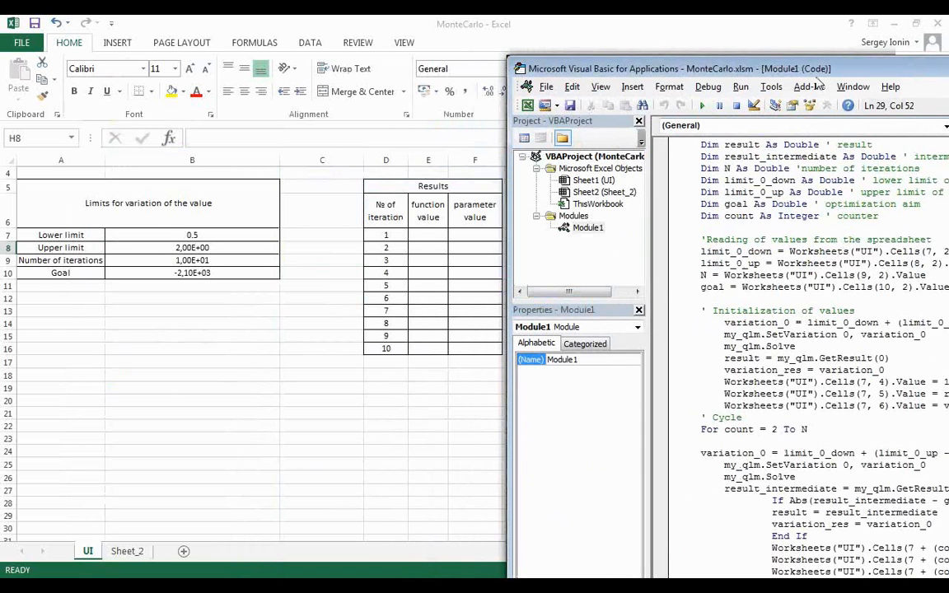
pyautogui.moveTo(811, 71); pyautogui.dragTo(805, 68)
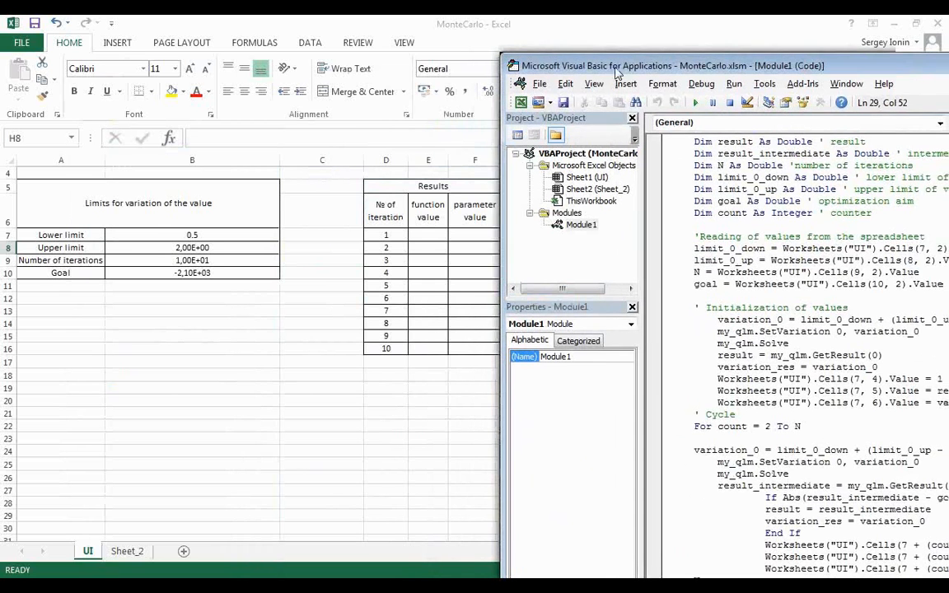
pyautogui.moveTo(617, 72); pyautogui.dragTo(360, 64)
pyautogui.hotkey('alt', 'q')
pyautogui.click(567, 298)
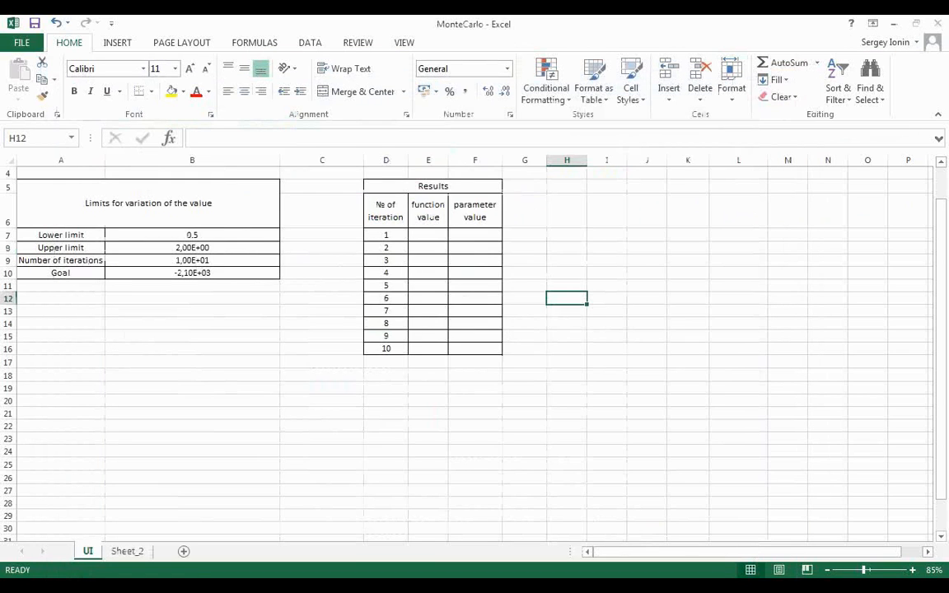
# - Switch to LabelMover, start the optimization again, and go back to the Excel workbook
pyautogui.hotkey('alt', 'Tab')
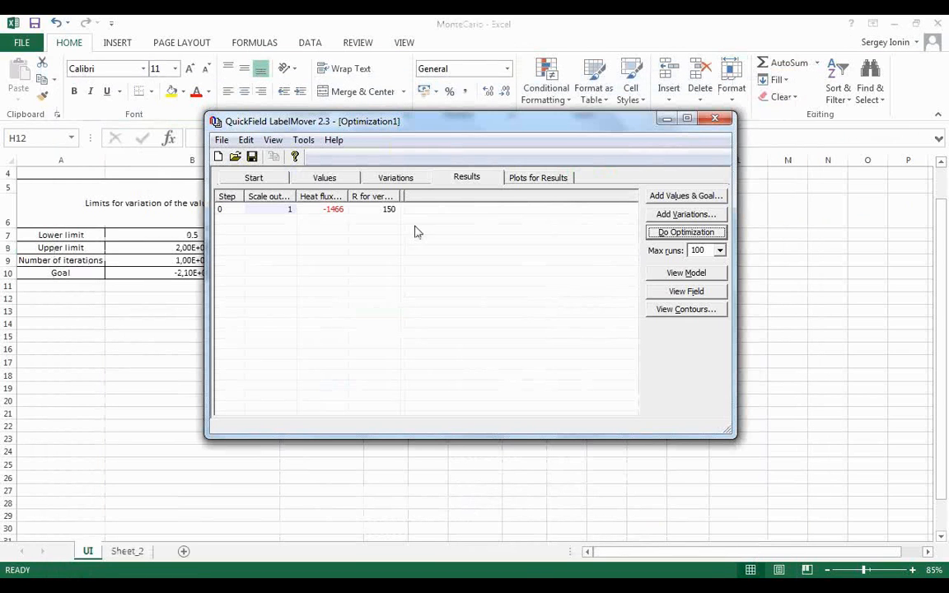
pyautogui.click(667, 235)
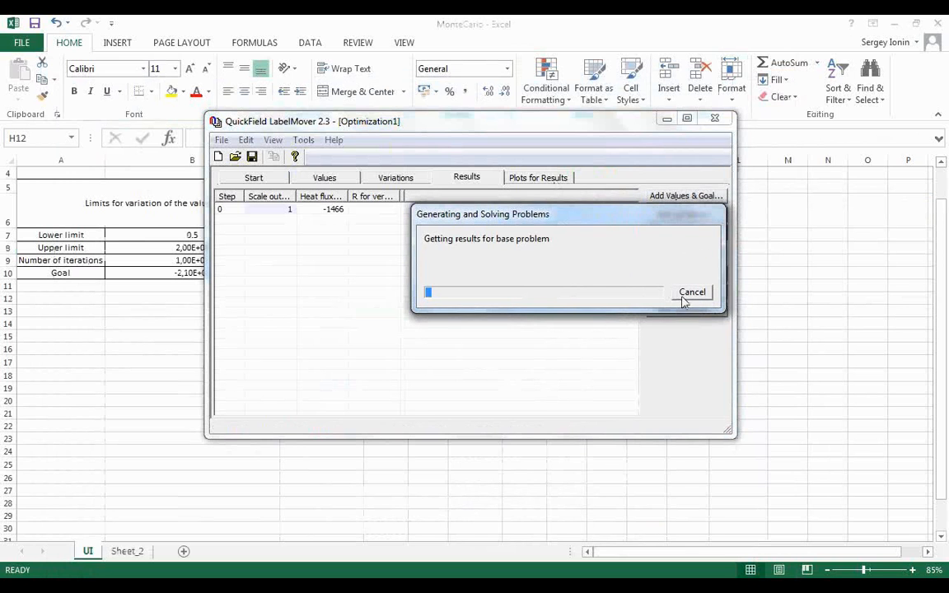
pyautogui.hotkey('alt', 'Tab')
pyautogui.click(592, 249)
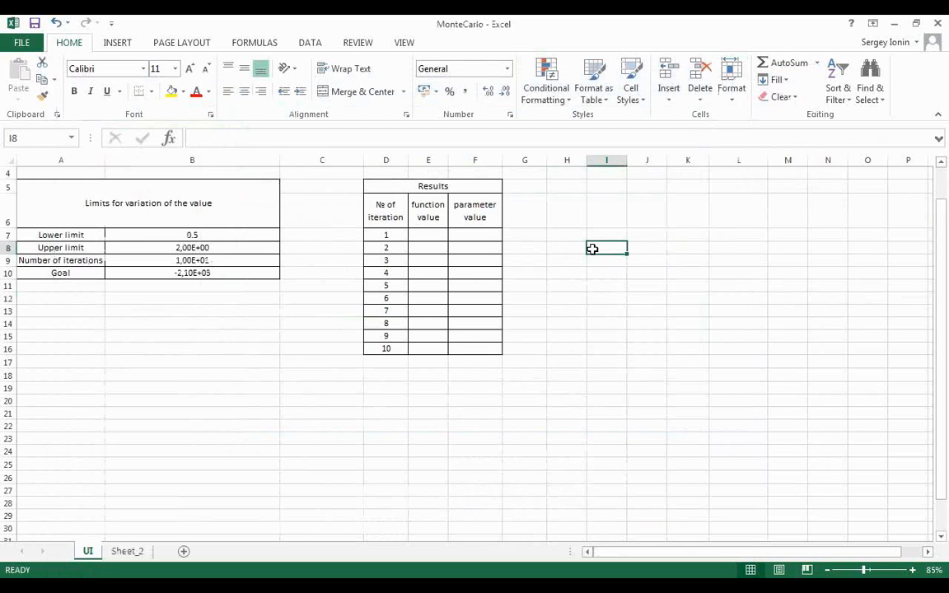
# - Run the Optimize macro from the VBA editor in debug mode to examine the failing line against the worksheet's input values
pyautogui.hotkey('alt', 'F11')
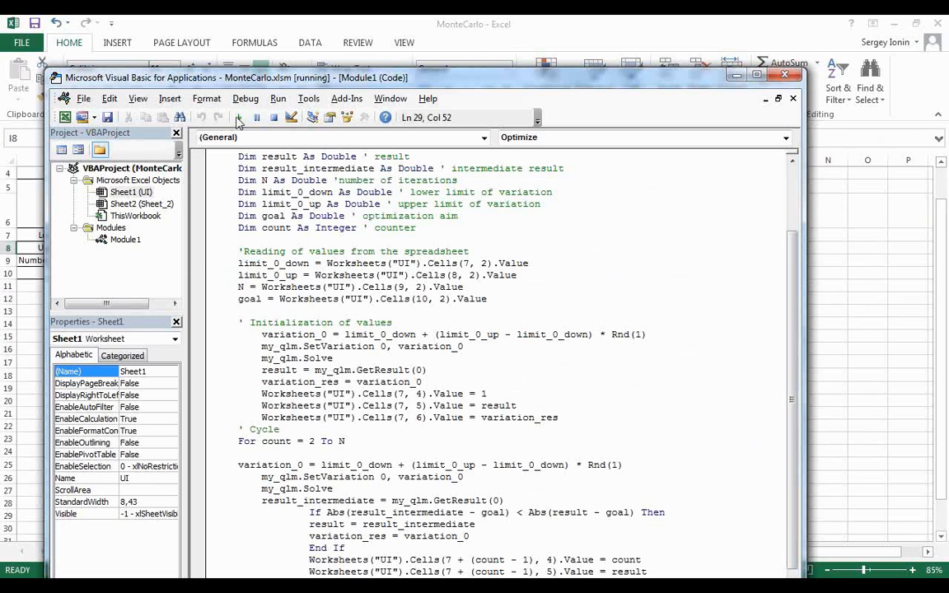
pyautogui.click(504, 284)
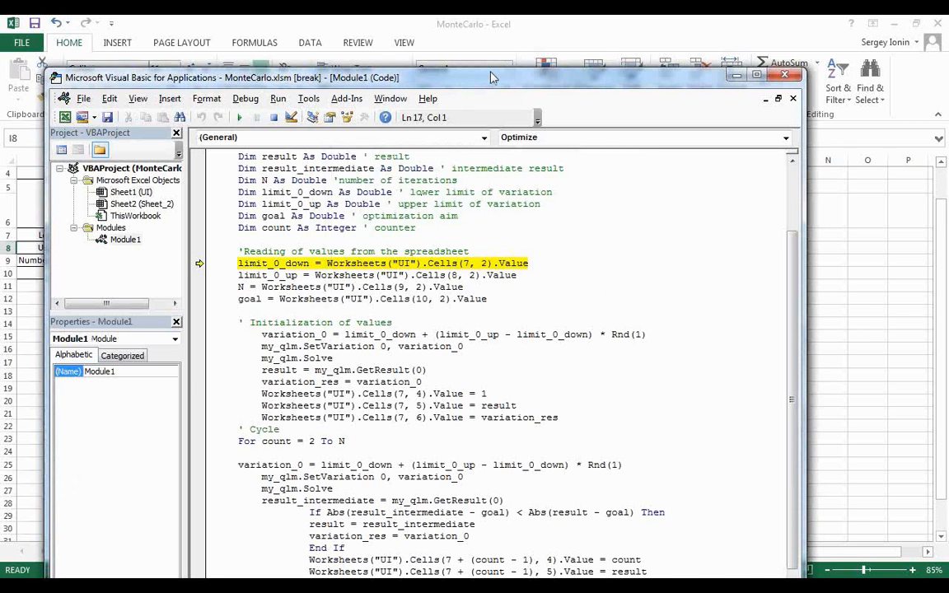
pyautogui.moveTo(367, 76); pyautogui.dragTo(613, 76)
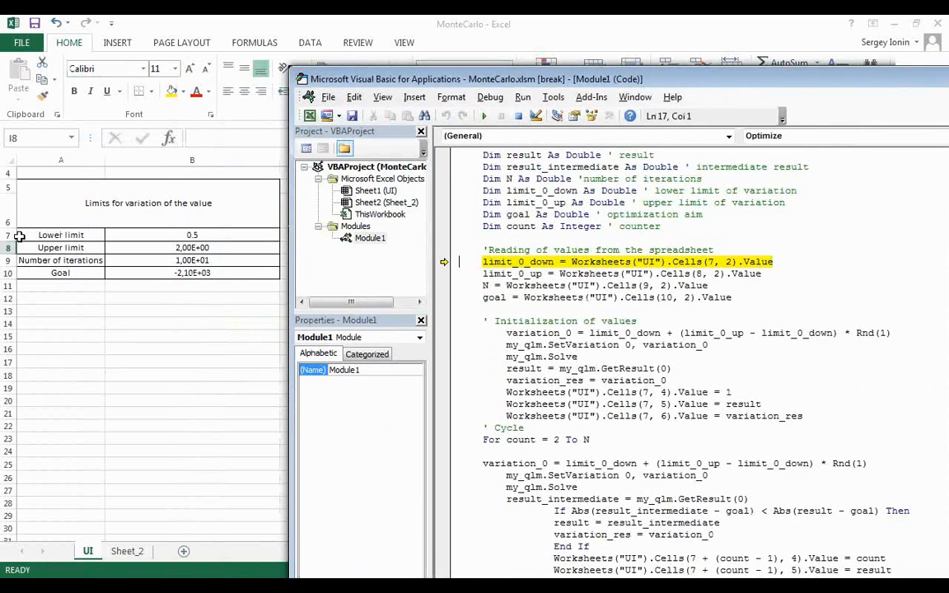
# - Clear the lower limit, upper limit, number of iterations and goal values from cells B7 to B10
pyautogui.doubleClick(191, 235)
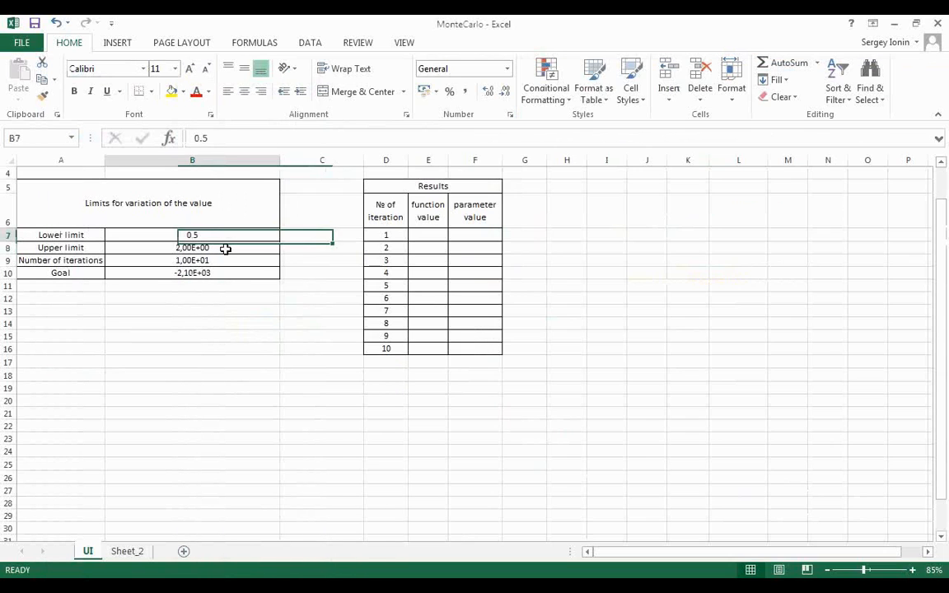
pyautogui.click(640, 250)
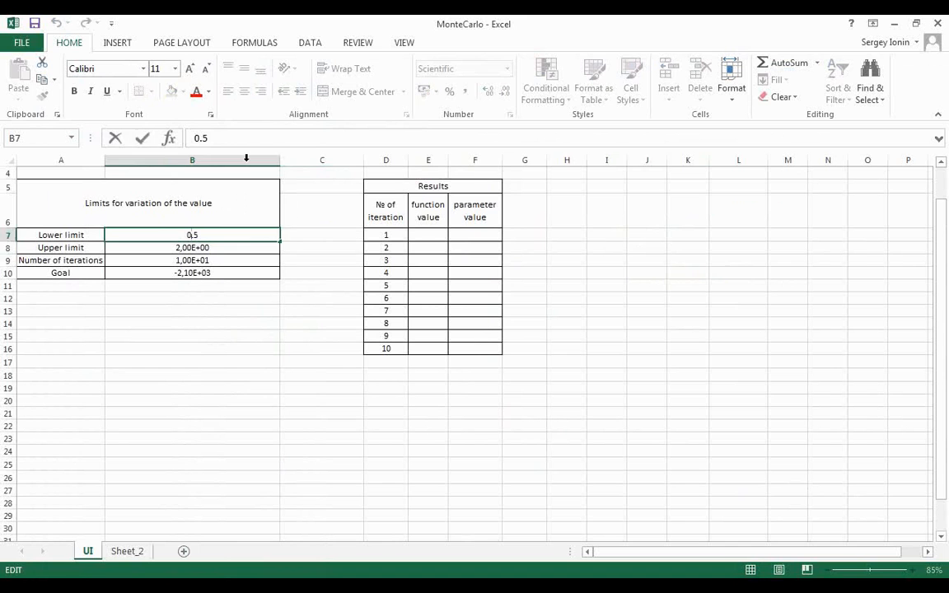
pyautogui.click(216, 236)
pyautogui.press('BackSpace')
pyautogui.press('Return')
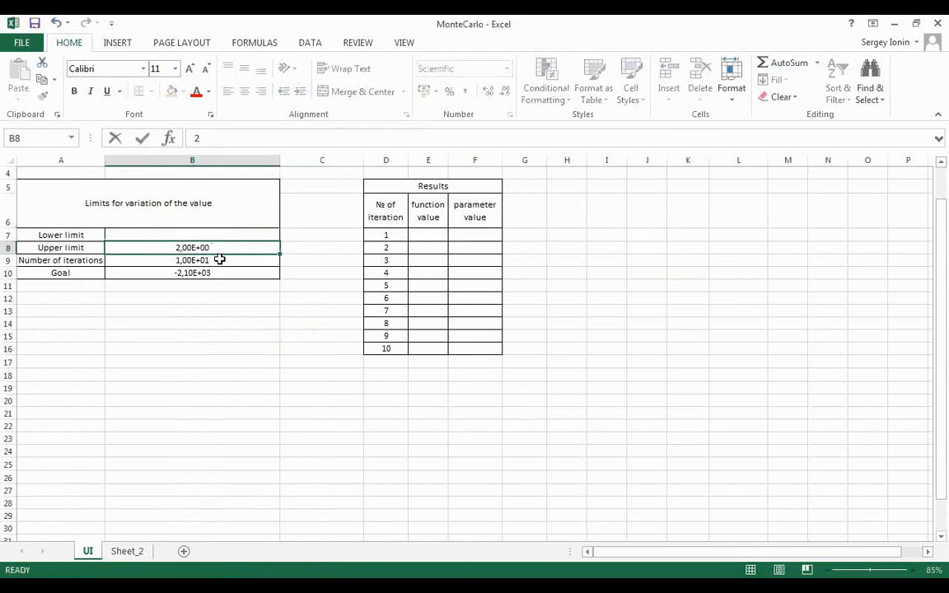
pyautogui.press('BackSpace')
pyautogui.press('Return')
pyautogui.press('BackSpace')
pyautogui.press('Return')
pyautogui.press('BackSpace')
pyautogui.click(524, 298)
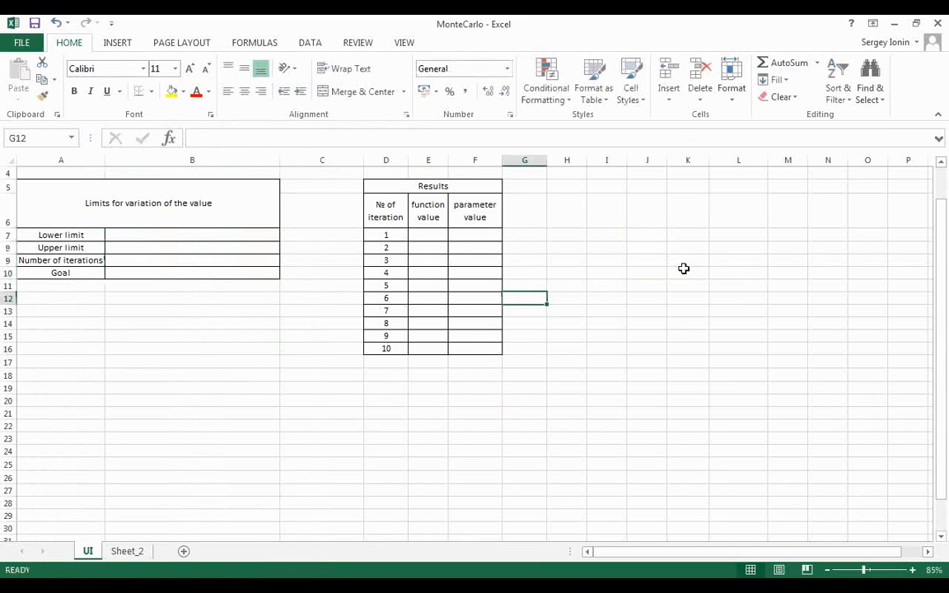
pyautogui.click(688, 273)
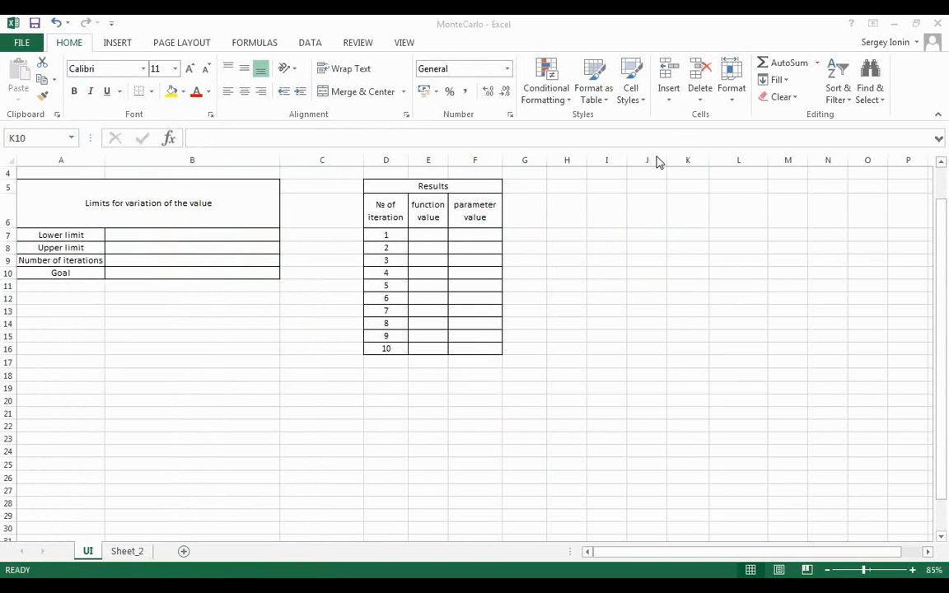
# - Set the lower limit of variation to 0,5 and the upper limit to 2 in cells B7 and B8
pyautogui.click(227, 238)
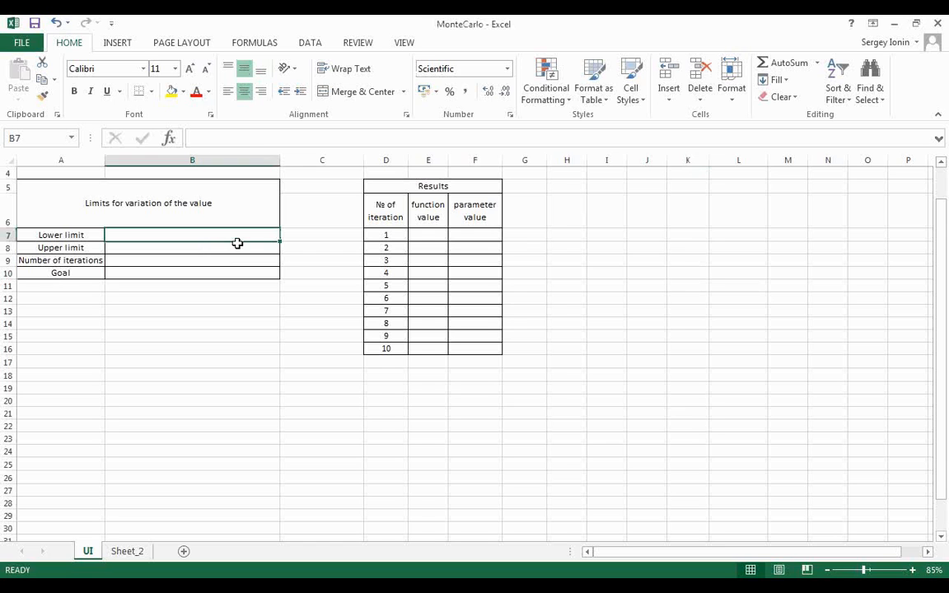
pyautogui.click(79, 238)
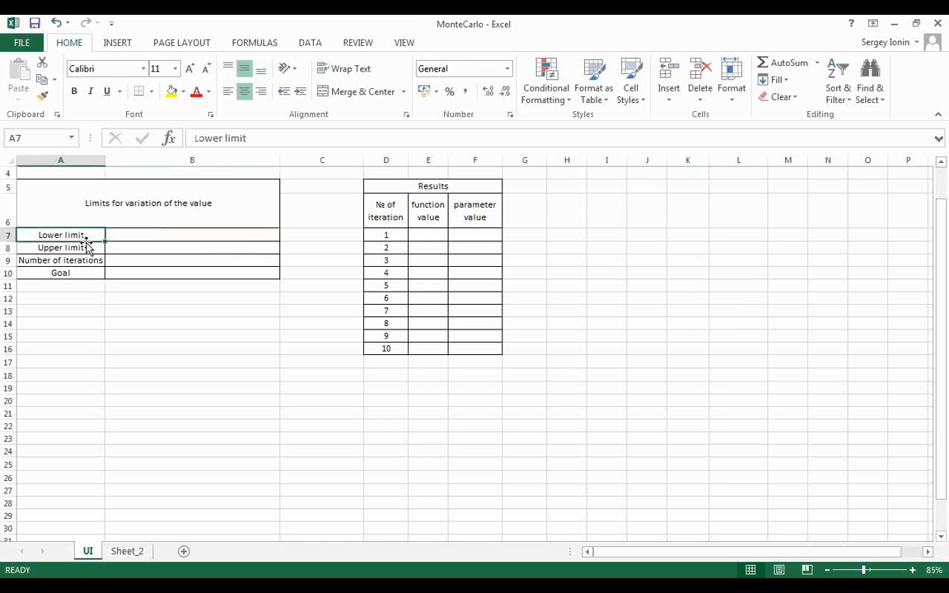
pyautogui.click(89, 248)
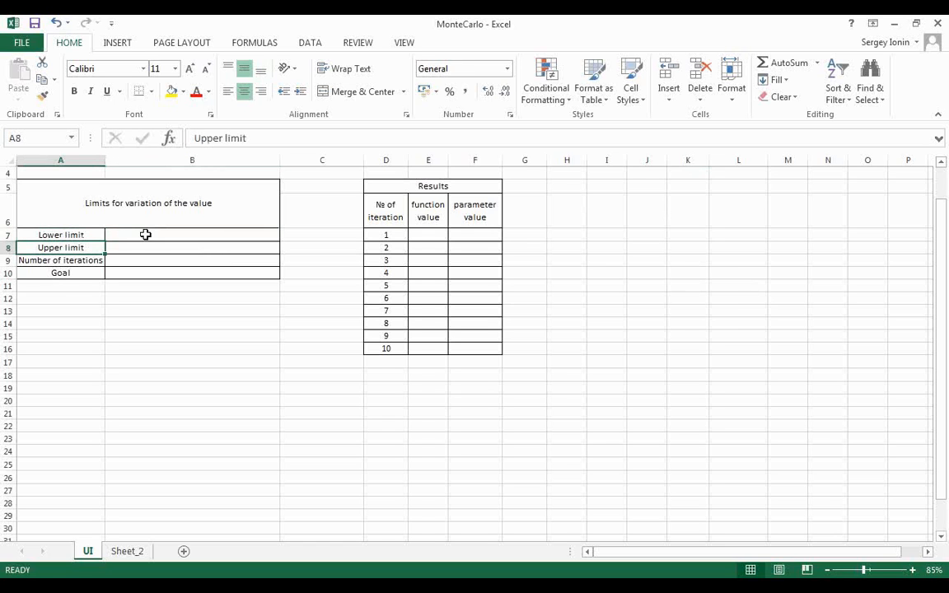
pyautogui.click(145, 234)
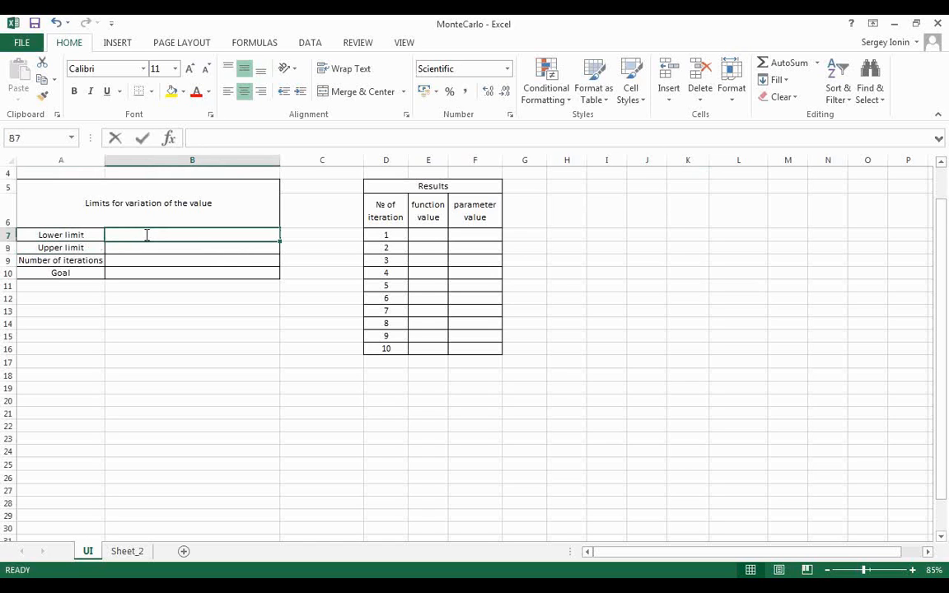
pyautogui.write('0,5')
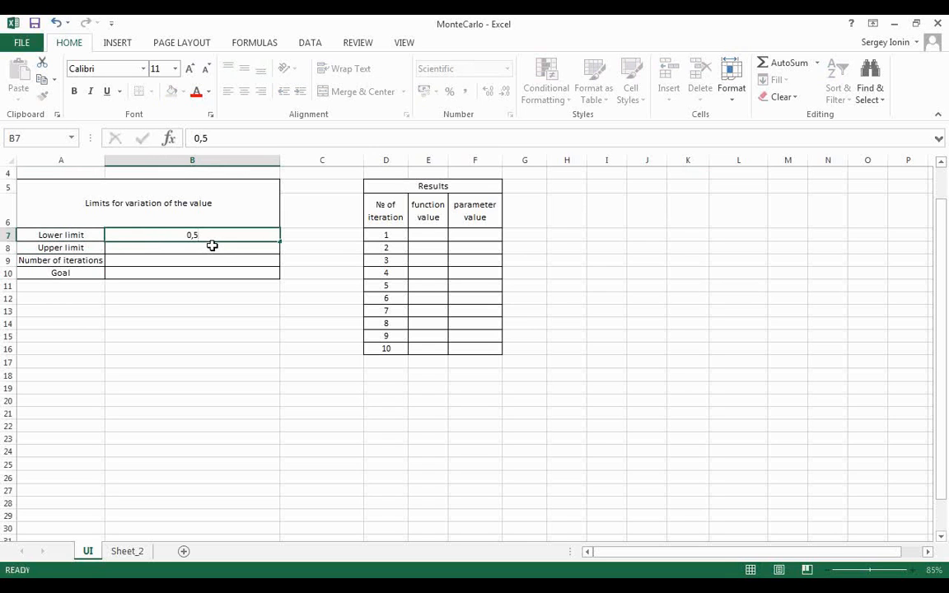
pyautogui.press('Return')
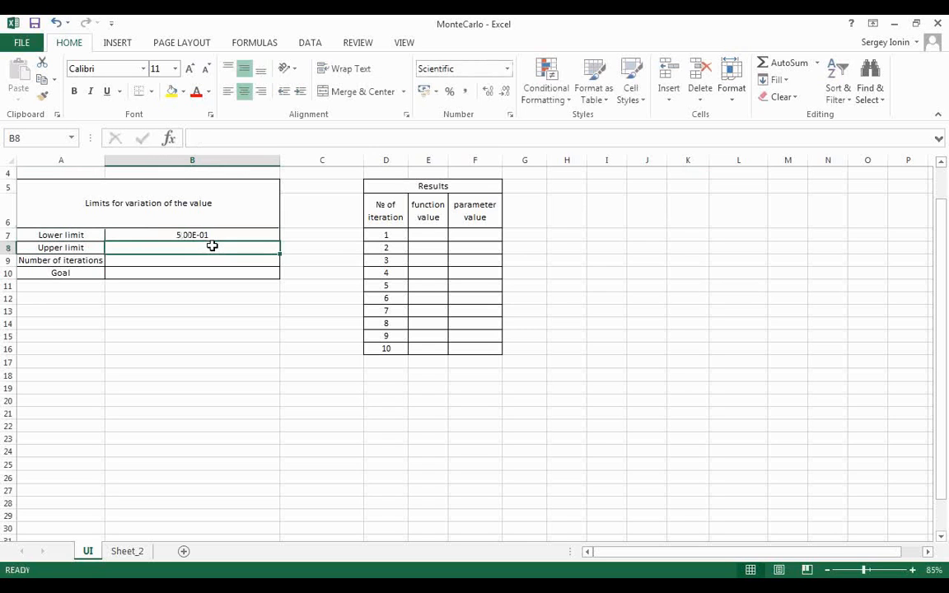
pyautogui.write('2')
pyautogui.press('Return')
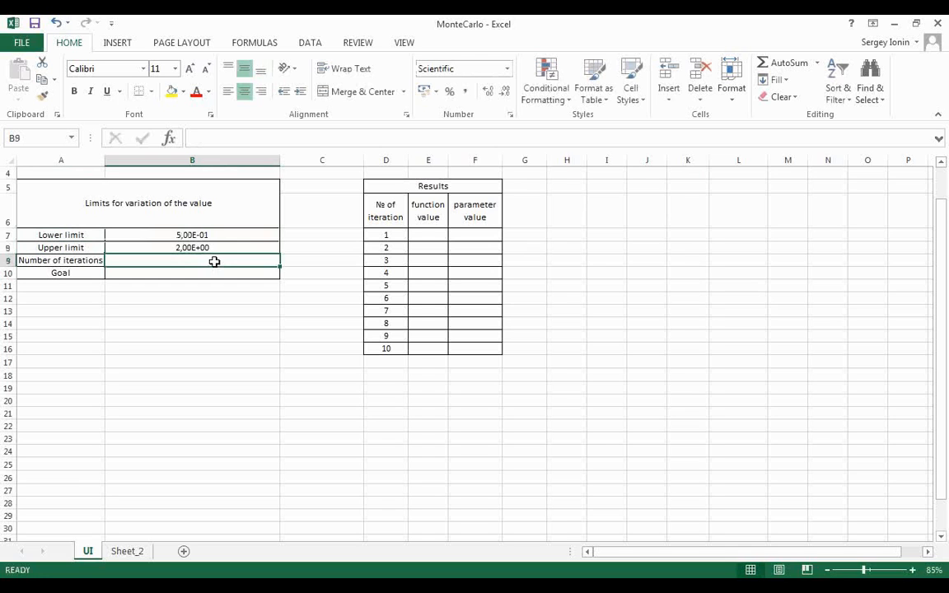
# - Set the number of iterations to 10 in cell B9 and the goal to -2100 in cell B10
pyautogui.write('10')
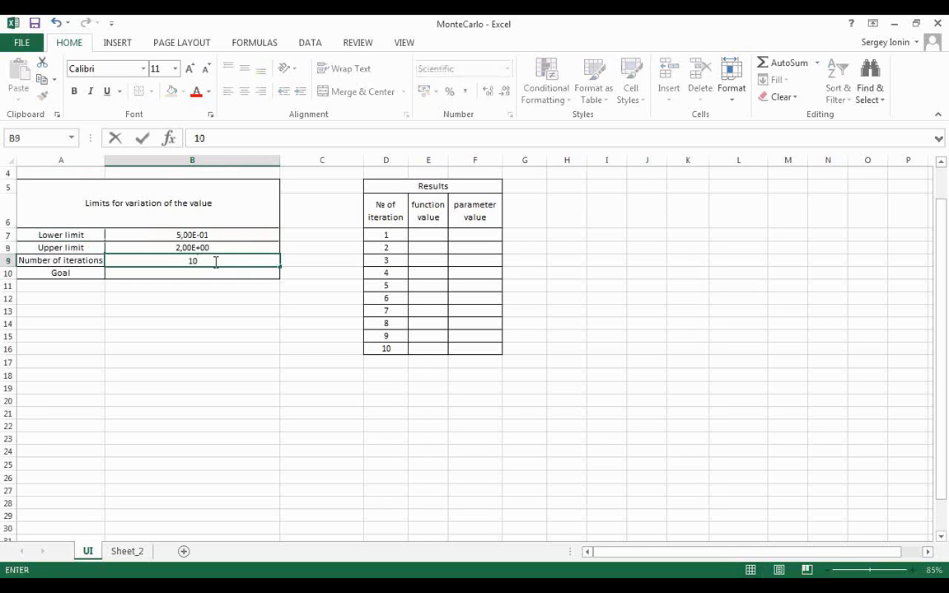
pyautogui.press('Tab')
pyautogui.press('Return')
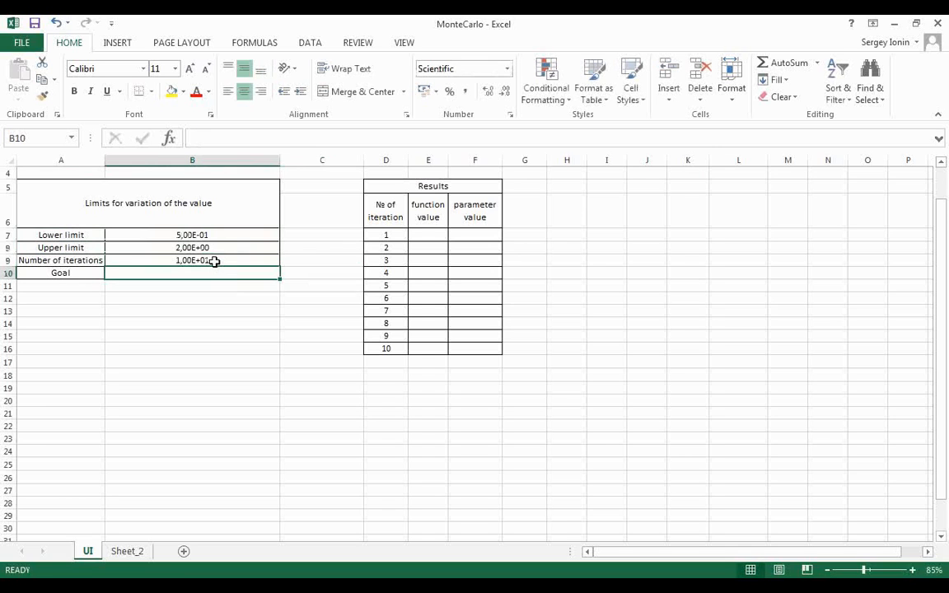
pyautogui.write('2')
pyautogui.press('BackSpace')
pyautogui.write('-2')
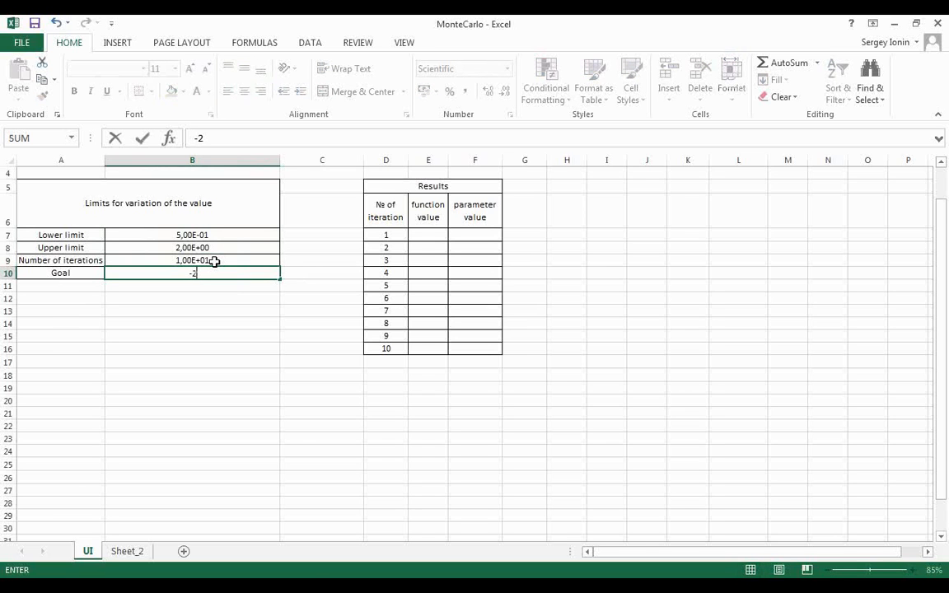
pyautogui.write('100')
pyautogui.press('Tab')
pyautogui.click(572, 303)
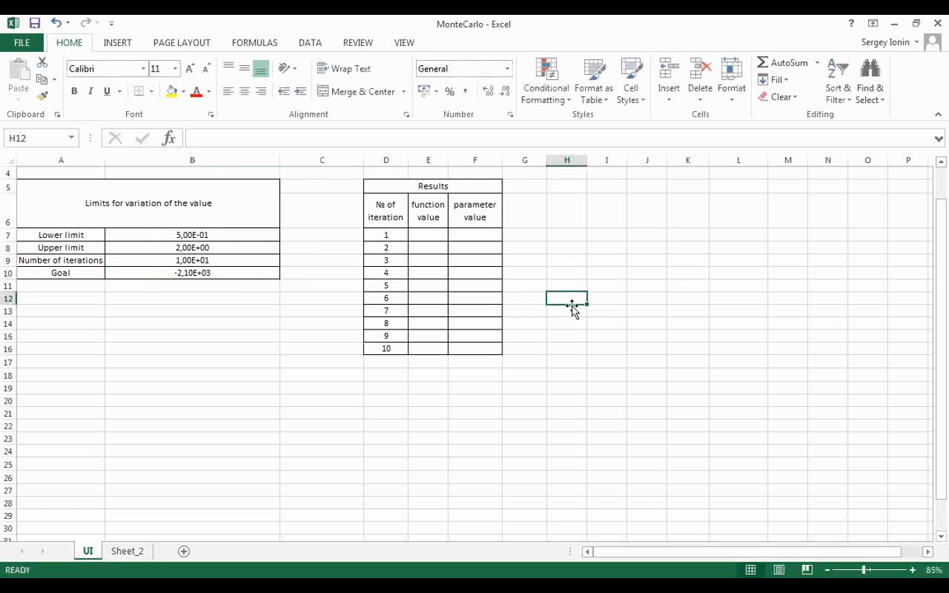
# - Stop the interrupted debug session in the VBA editor, uncover the worksheet's results table, and run the Optimize macro again
pyautogui.hotkey('alt', 'F11')
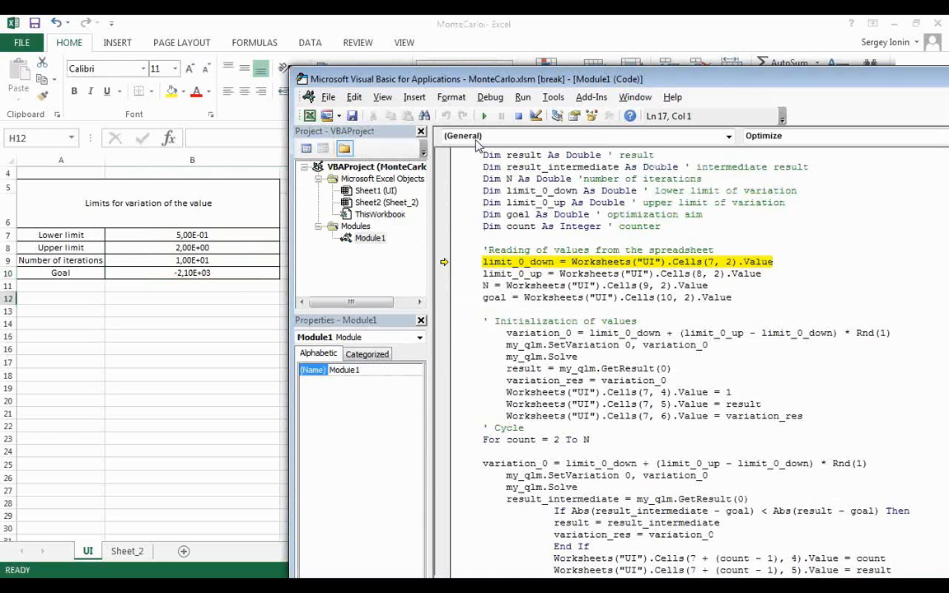
pyautogui.click(519, 117)
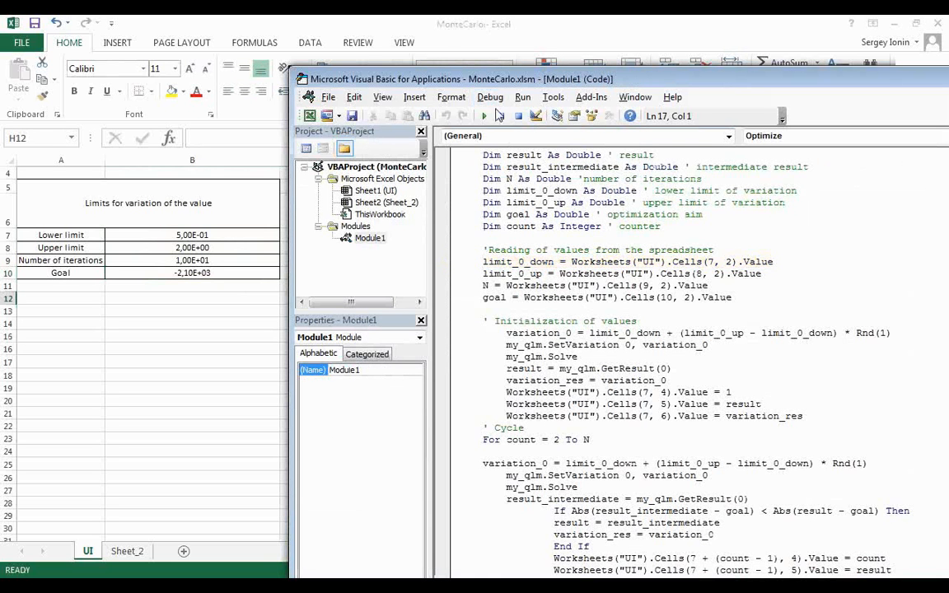
pyautogui.moveTo(461, 79); pyautogui.dragTo(700, 53)
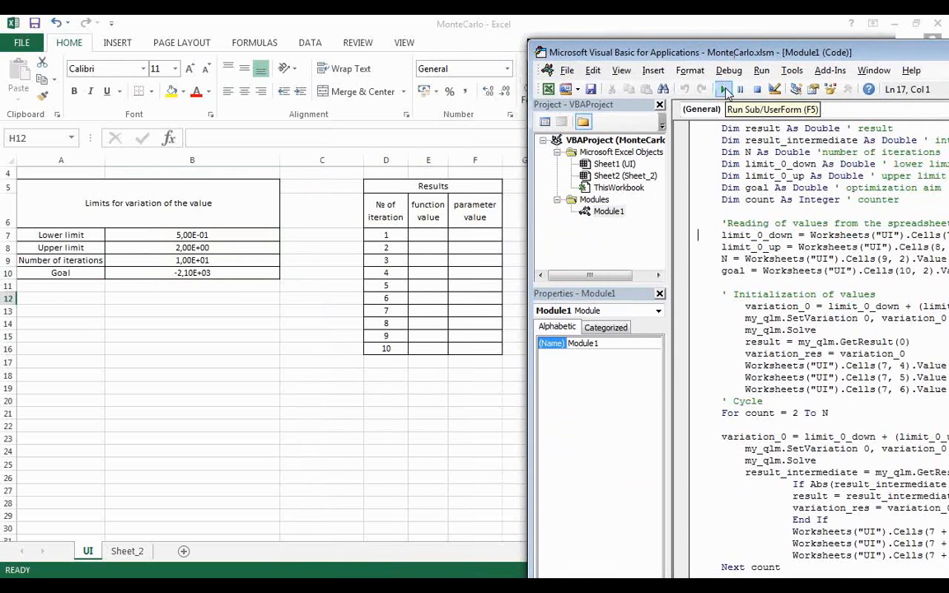
pyautogui.click(724, 91)
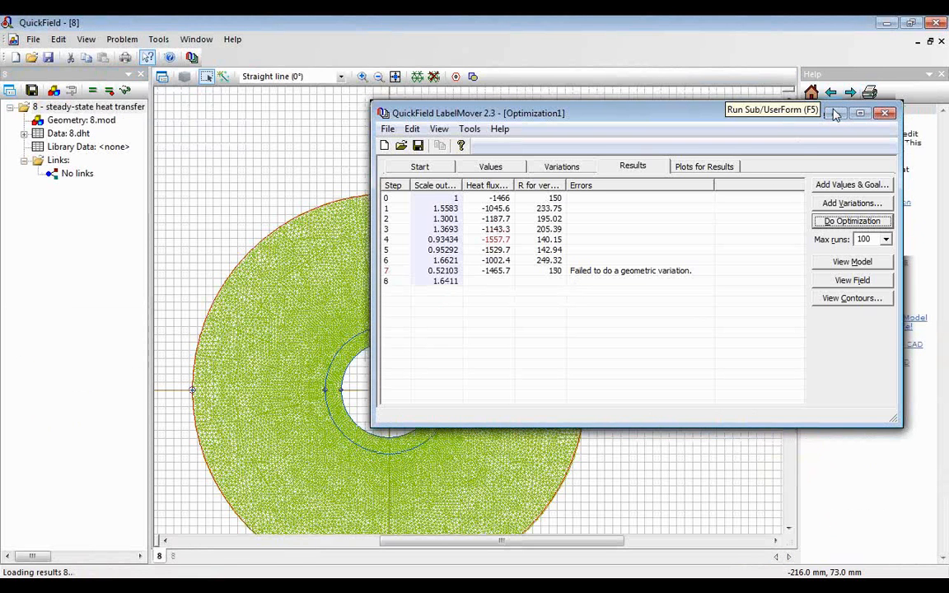
# - Minimize the LabelMover window and switch back to the MonteCarlo workbook in Excel
pyautogui.click(835, 113)
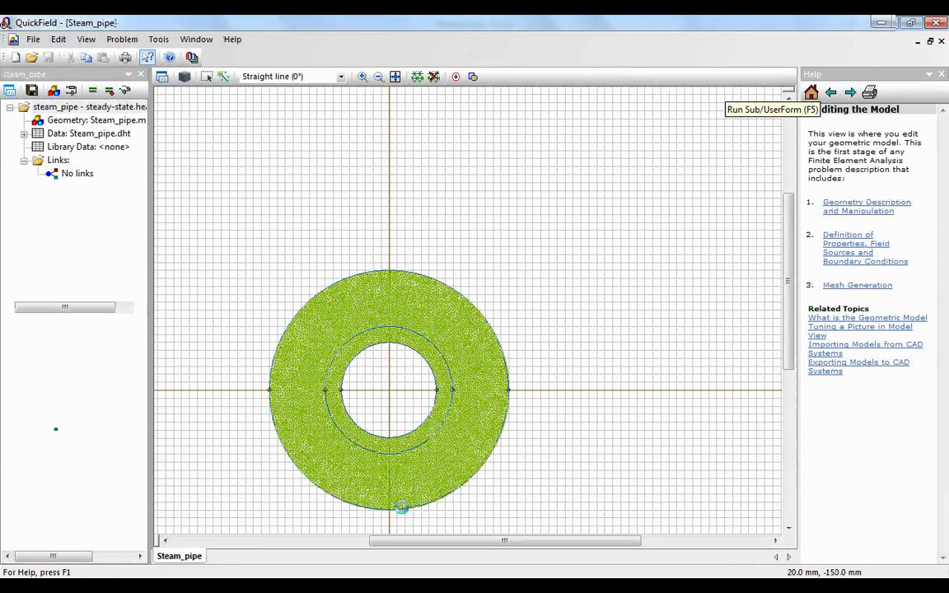
pyautogui.hotkey('alt', 'Tab')
pyautogui.hotkey('alt', 'Tab')
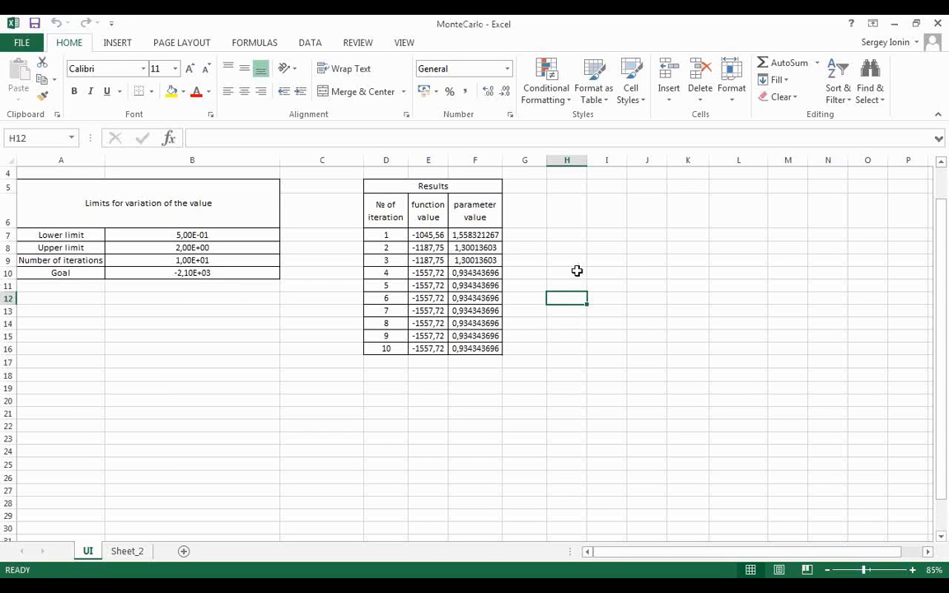
# - Examine the function and parameter values of iteration 10 in the Results table, and switch to the presentation
pyautogui.click(434, 364)
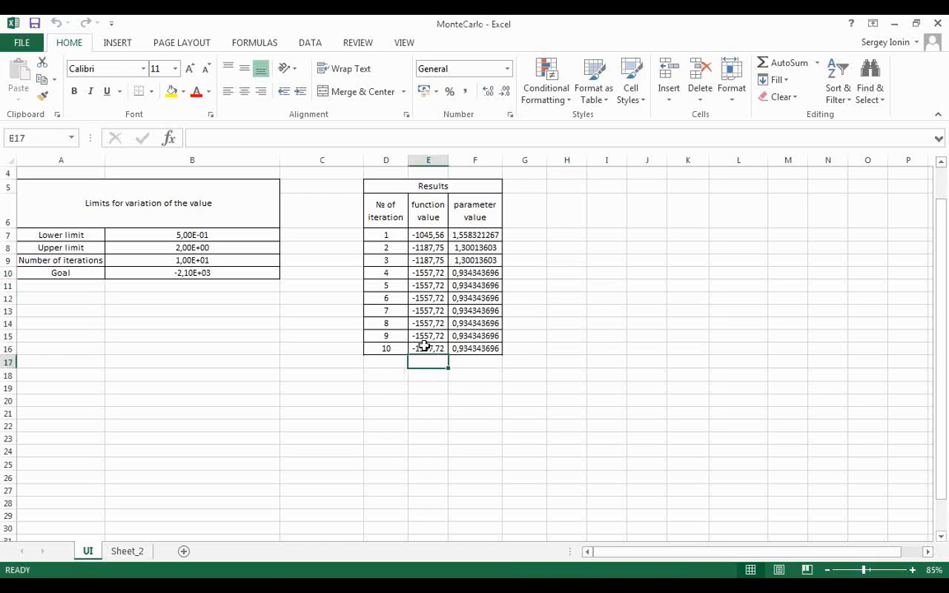
pyautogui.click(419, 348)
pyautogui.moveTo(456, 349); pyautogui.dragTo(387, 352)
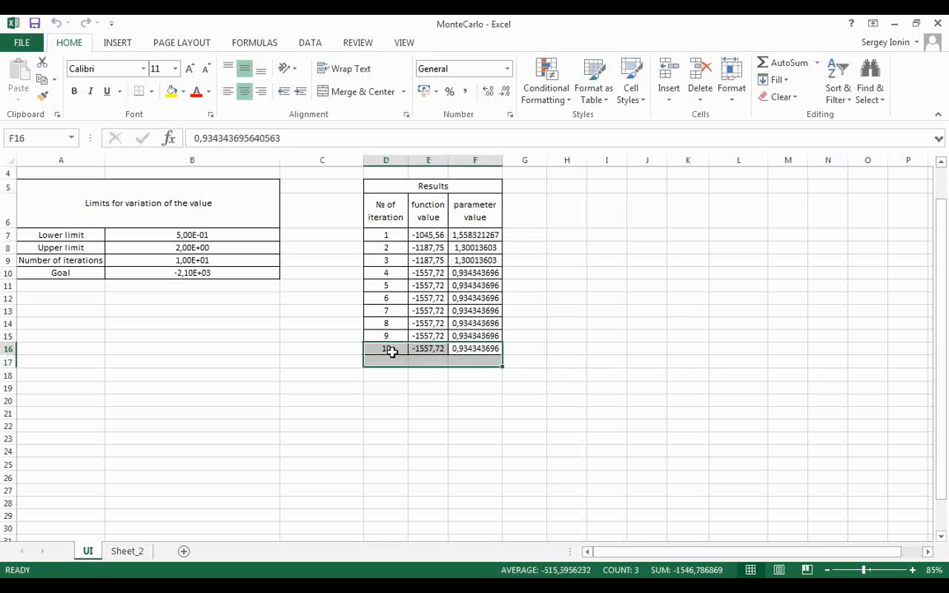
pyautogui.click(451, 374)
pyautogui.click(428, 351)
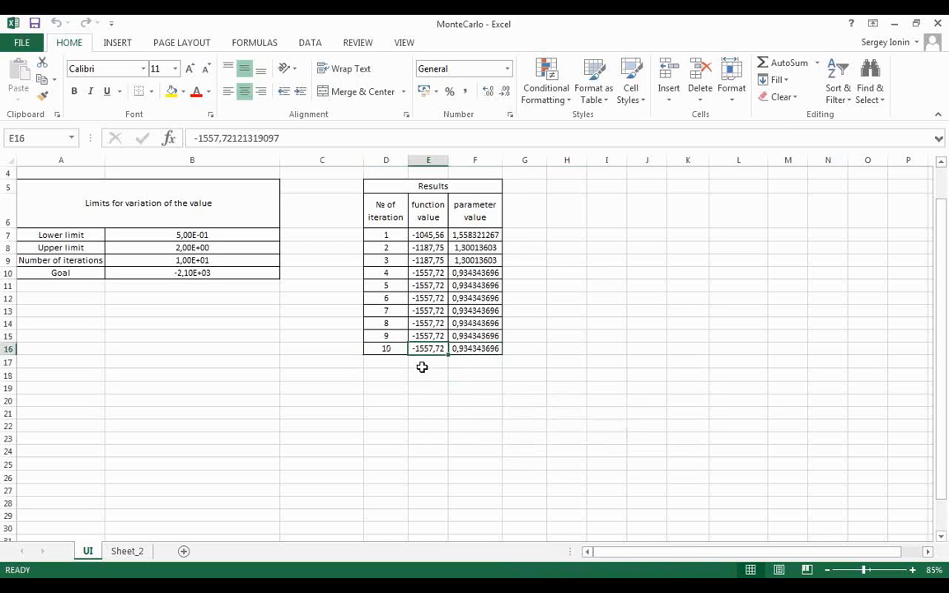
pyautogui.click(424, 362)
pyautogui.click(430, 349)
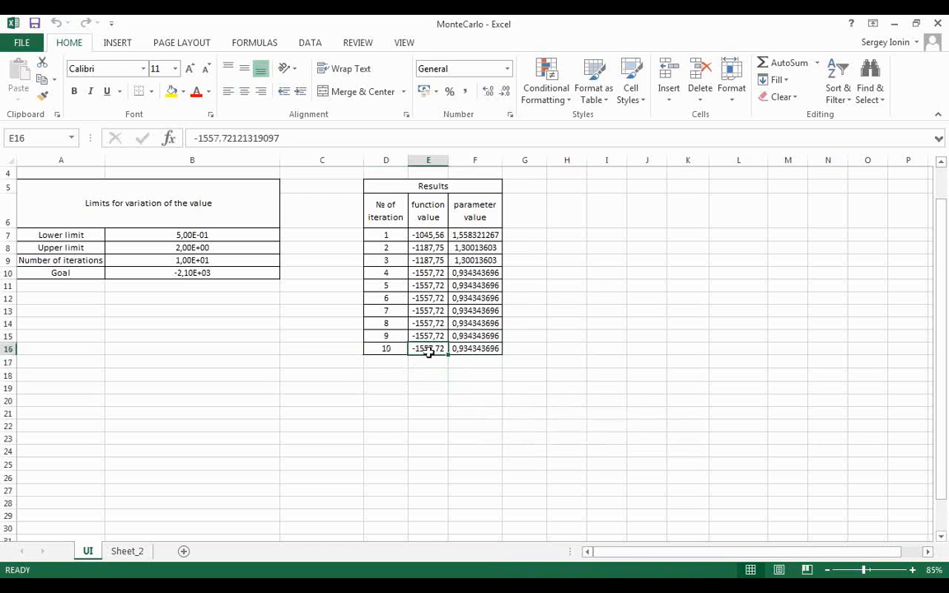
pyautogui.click(422, 372)
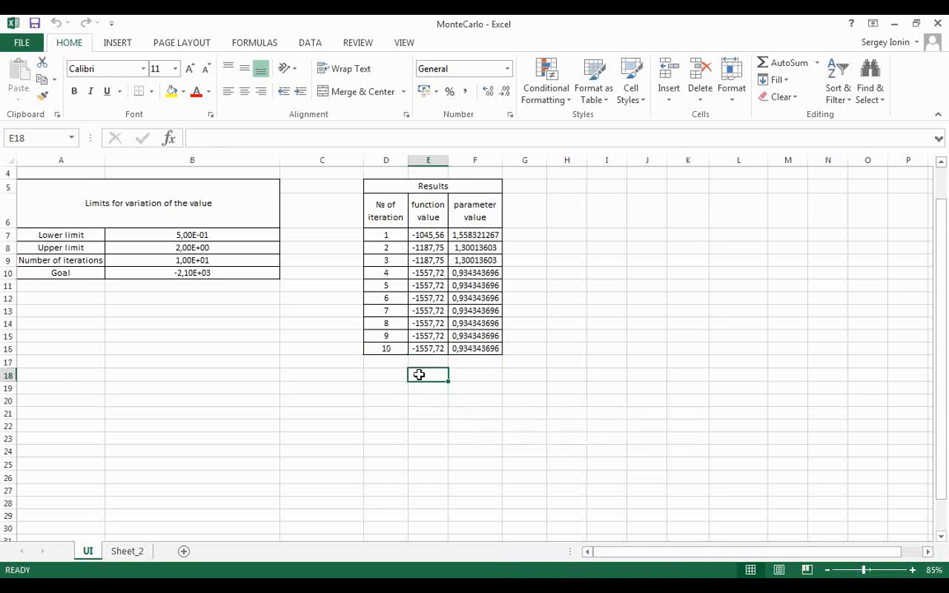
pyautogui.click(938, 24)
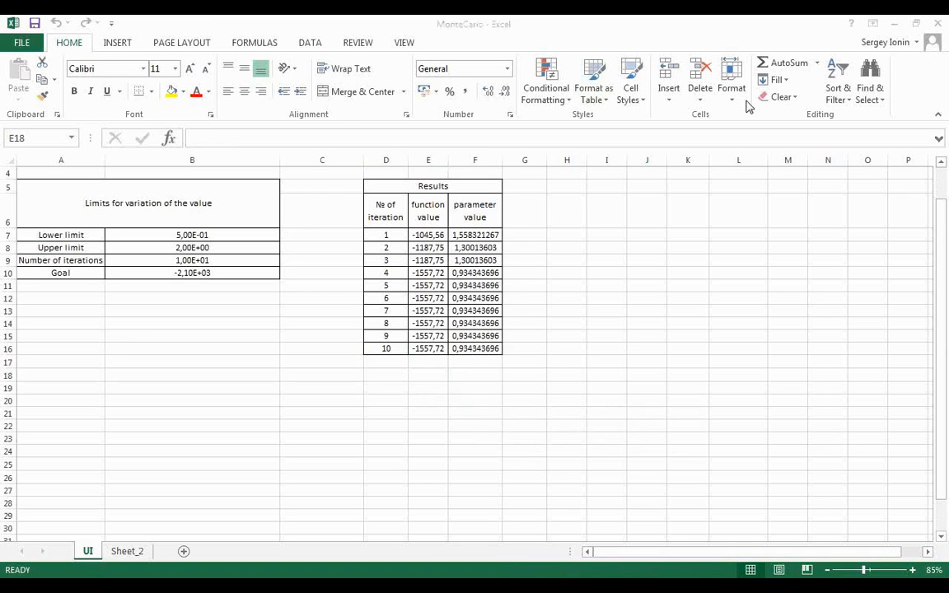
pyautogui.hotkey('alt', 'Tab')
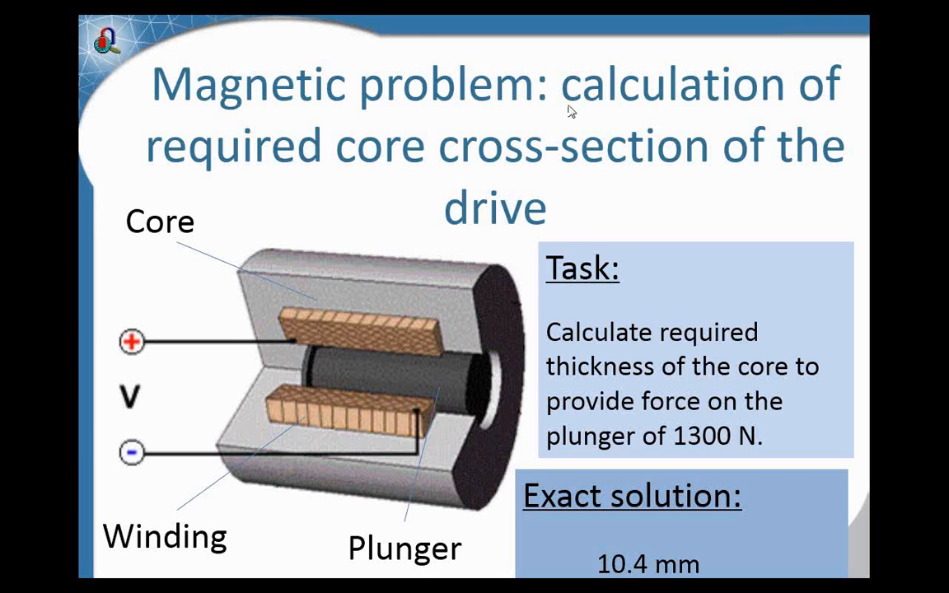
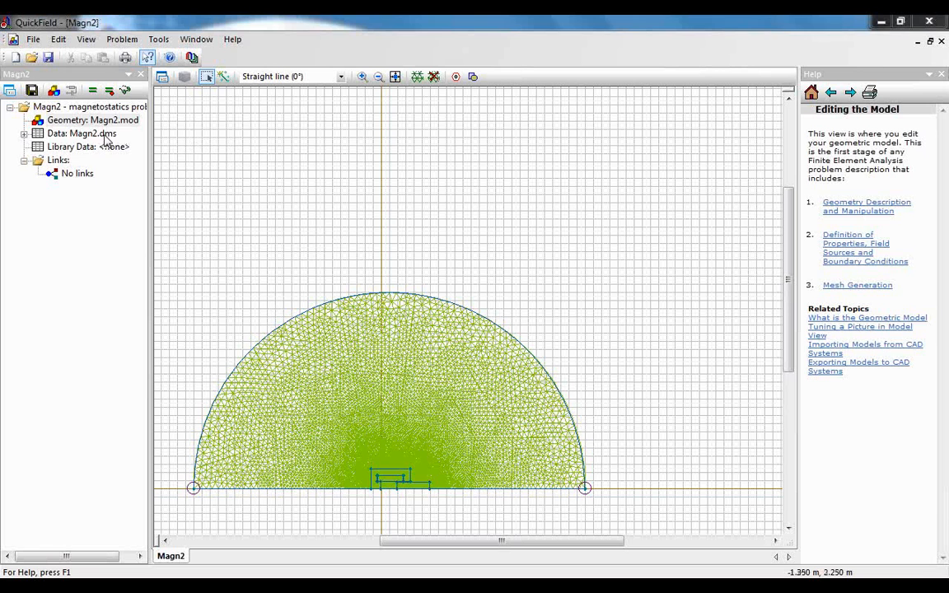
# - Review the Magn2 problem properties in QuickField, including problem type, model class and length units, and close them without changes
pyautogui.click(121, 121)
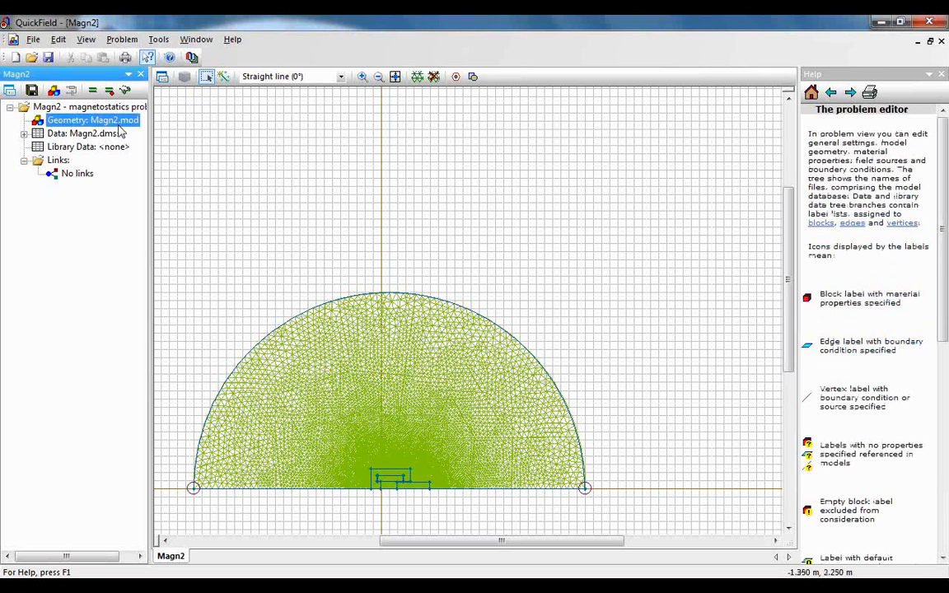
pyautogui.moveTo(483, 156); pyautogui.dragTo(287, 138)
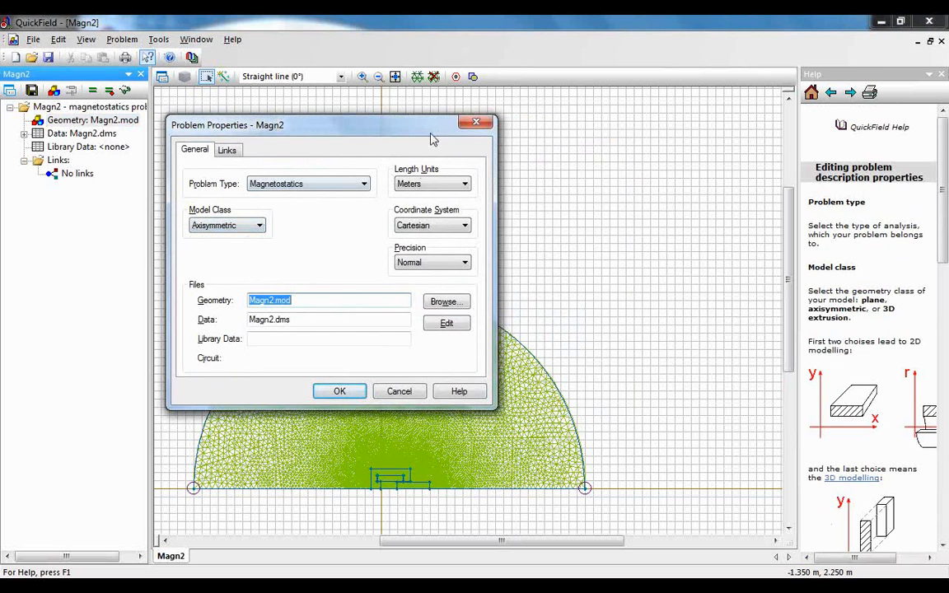
pyautogui.moveTo(435, 130); pyautogui.dragTo(535, 105)
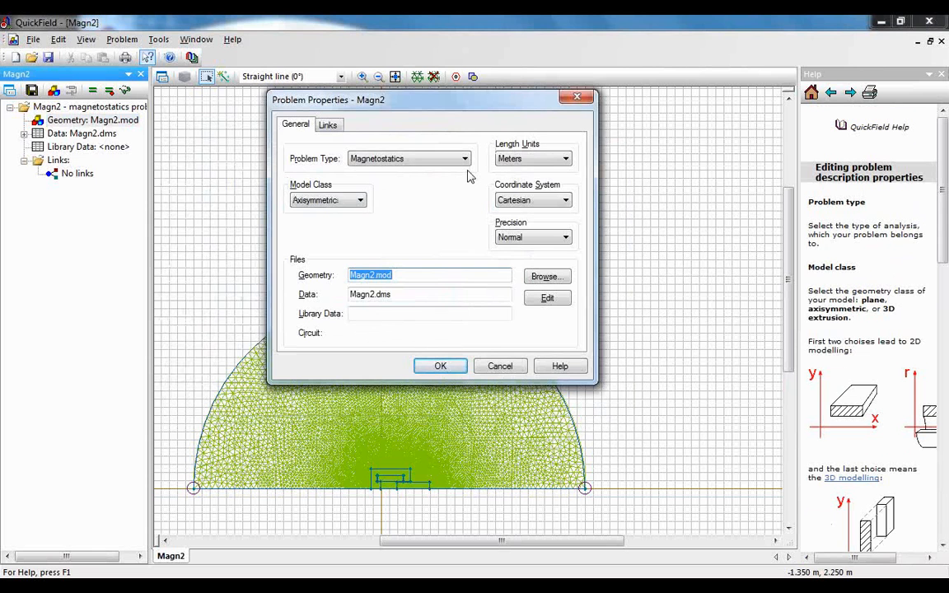
pyautogui.moveTo(581, 105); pyautogui.dragTo(688, 117)
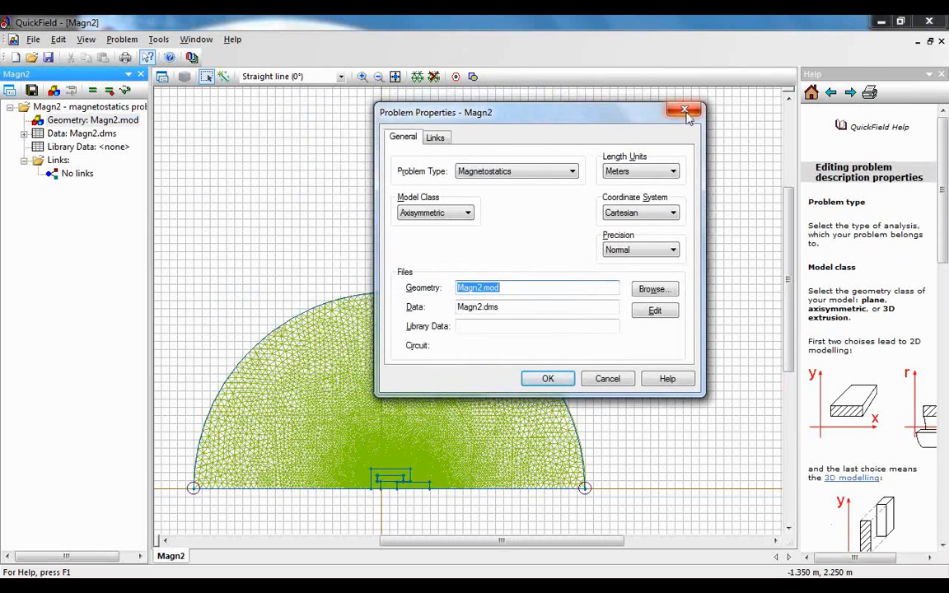
pyautogui.click(684, 110)
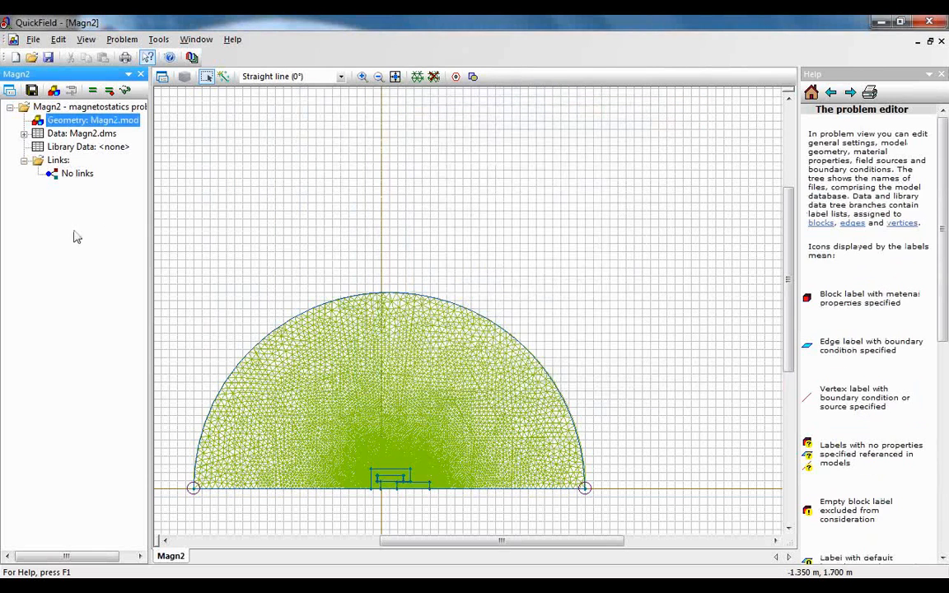
# - Expand the block labels in the Magn2 data and highlight the plunger block in the geometry model
pyautogui.click(24, 133)
pyautogui.click(38, 147)
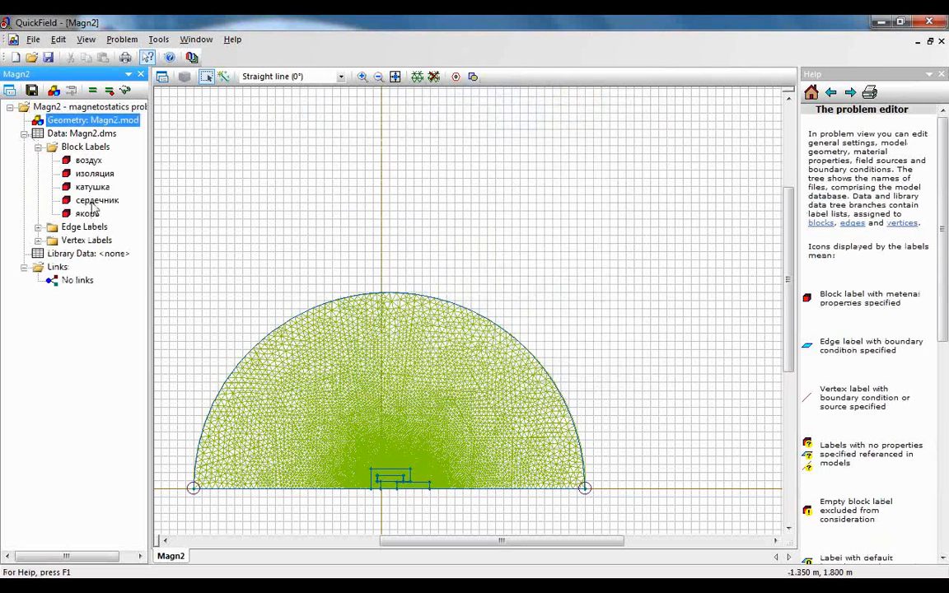
pyautogui.click(38, 147)
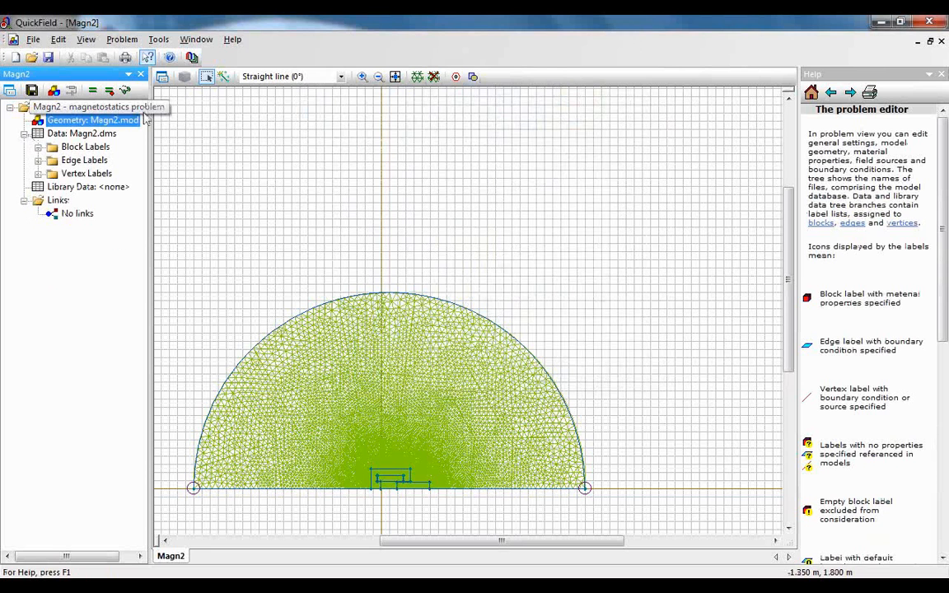
pyautogui.click(942, 74)
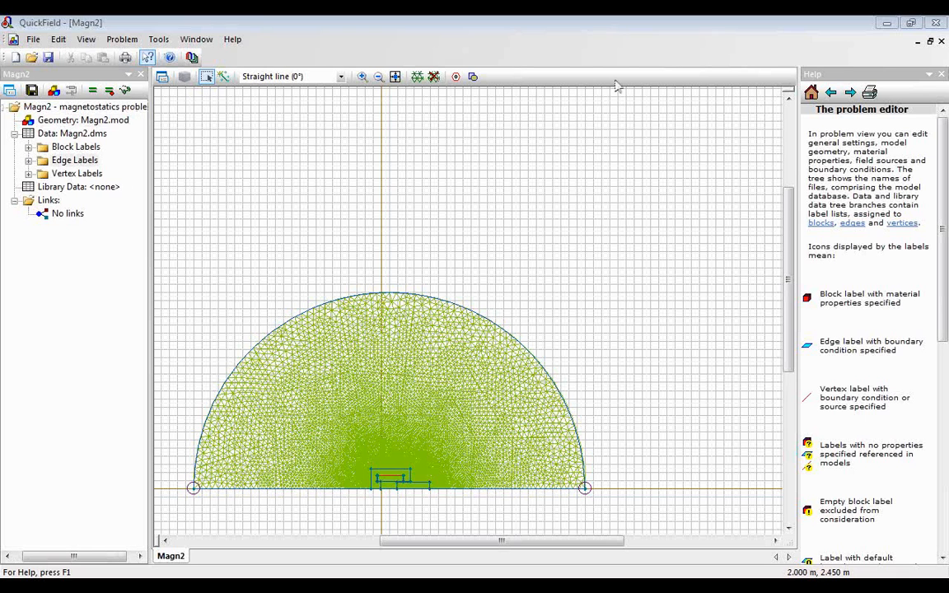
pyautogui.click(28, 147)
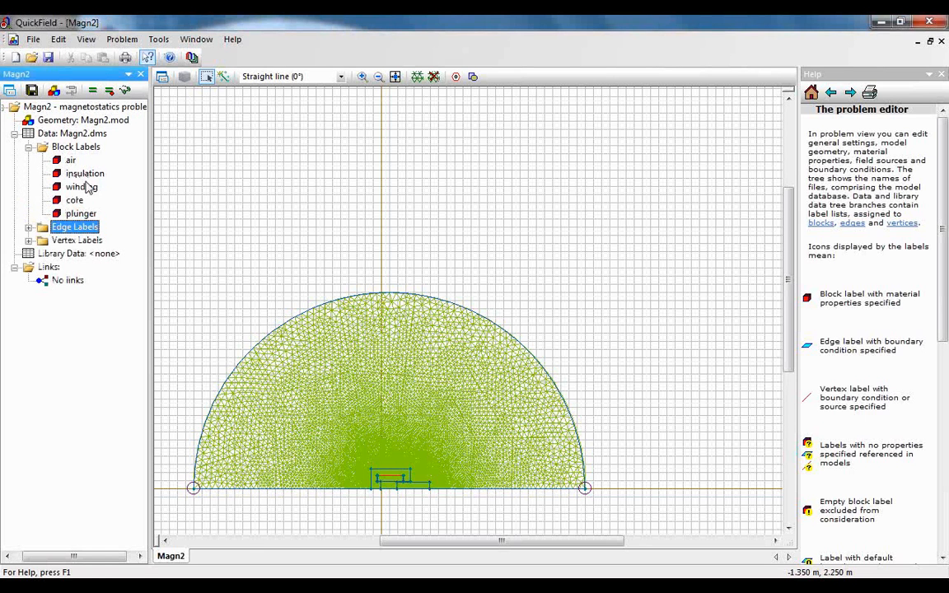
pyautogui.click(80, 213)
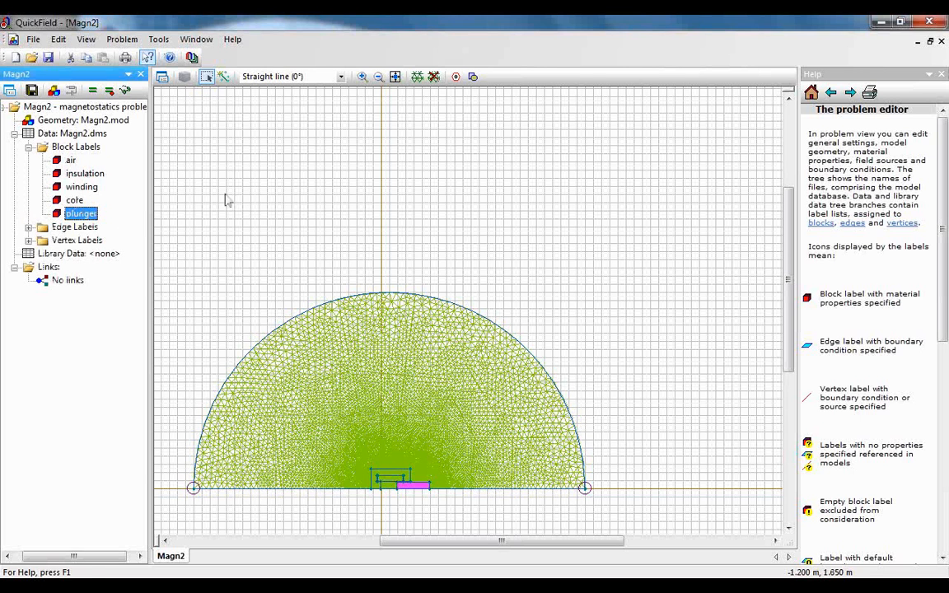
# - Highlight the plunger, core, winding, insulation and air blocks one after another to examine their location in the geometry model
pyautogui.click(363, 76)
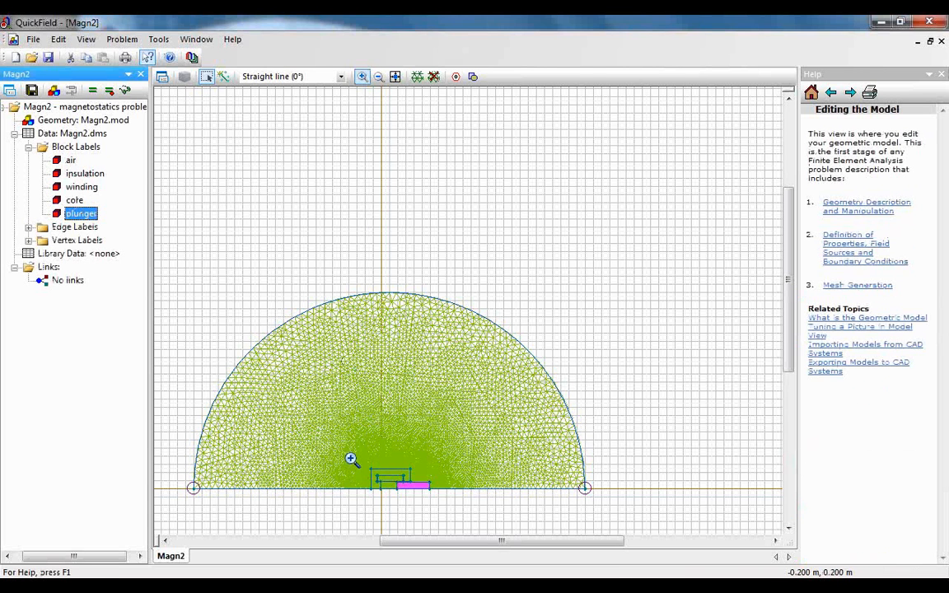
pyautogui.moveTo(337, 426); pyautogui.dragTo(457, 502)
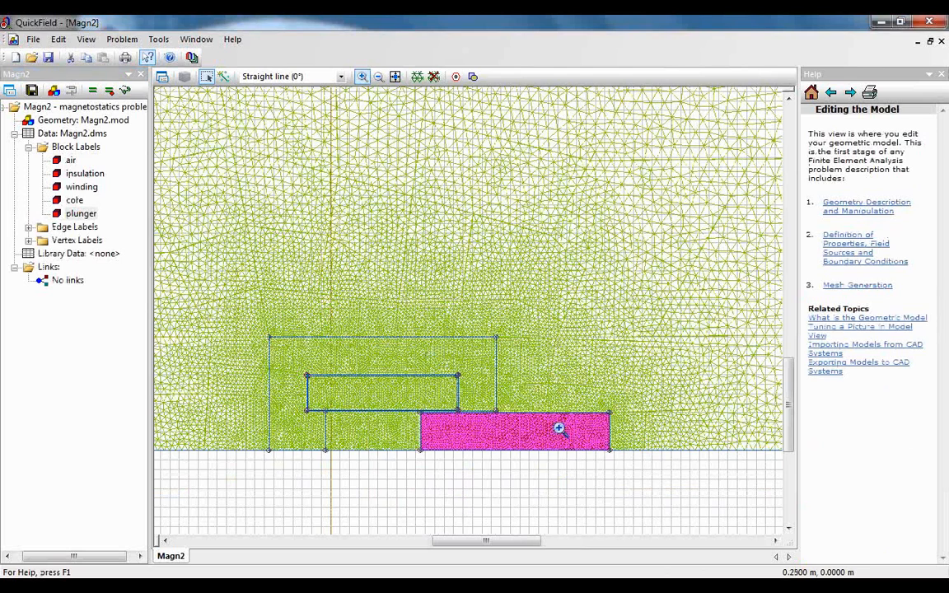
pyautogui.click(80, 213)
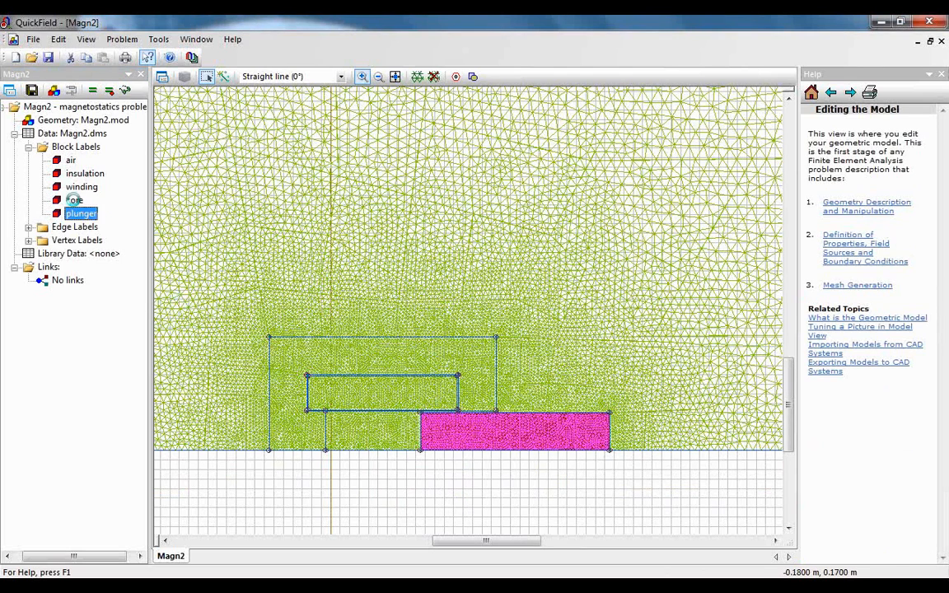
pyautogui.click(74, 199)
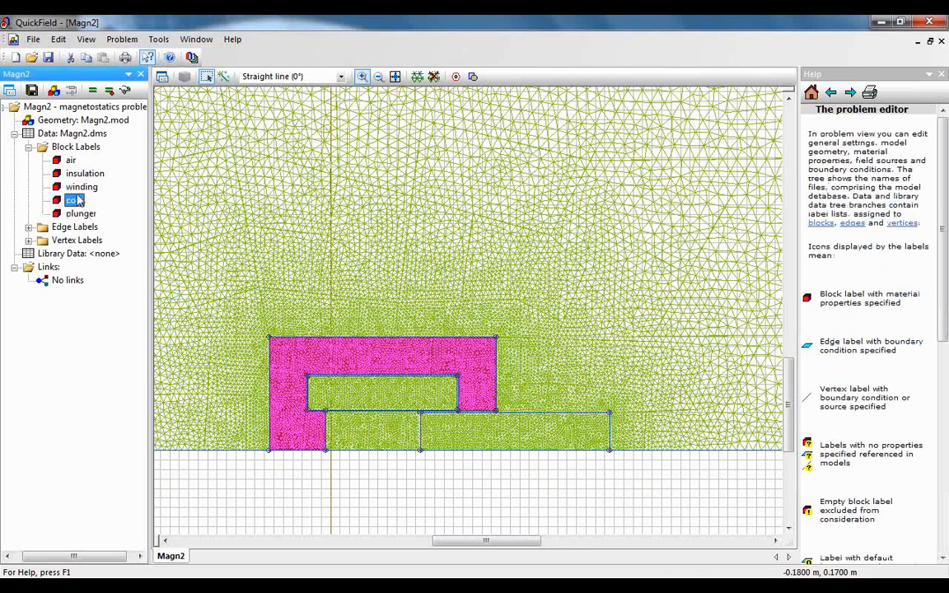
pyautogui.click(81, 186)
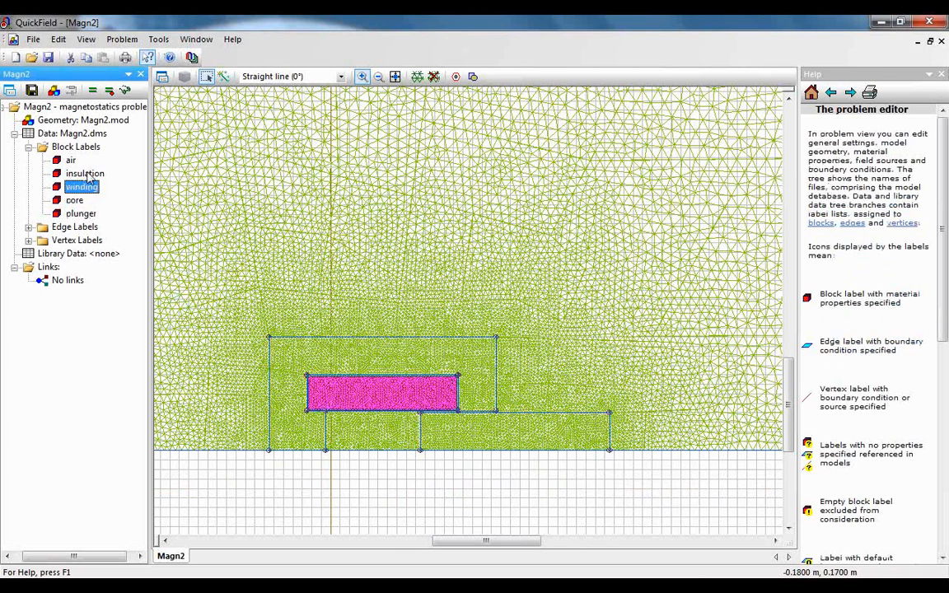
pyautogui.click(86, 174)
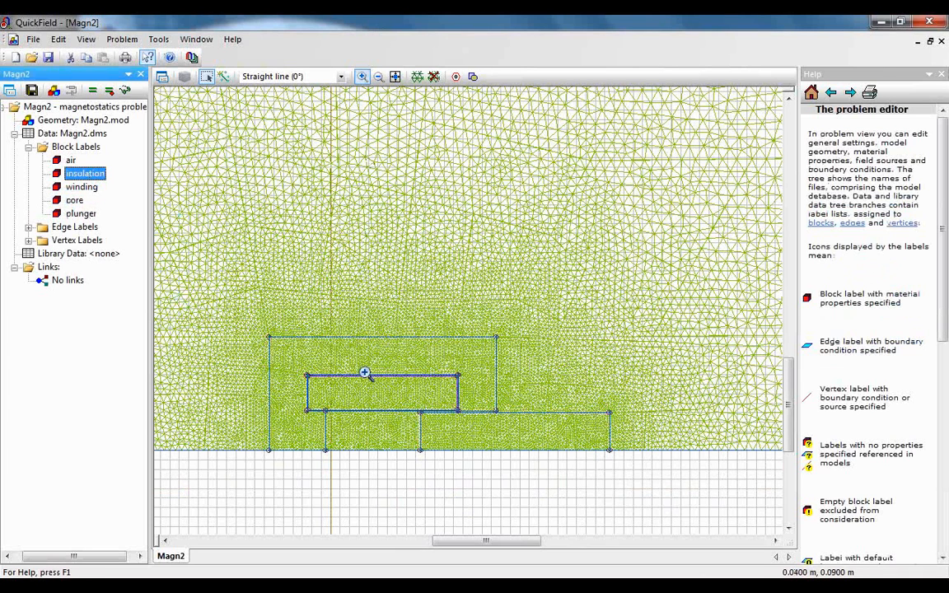
pyautogui.moveTo(291, 364); pyautogui.dragTo(471, 421)
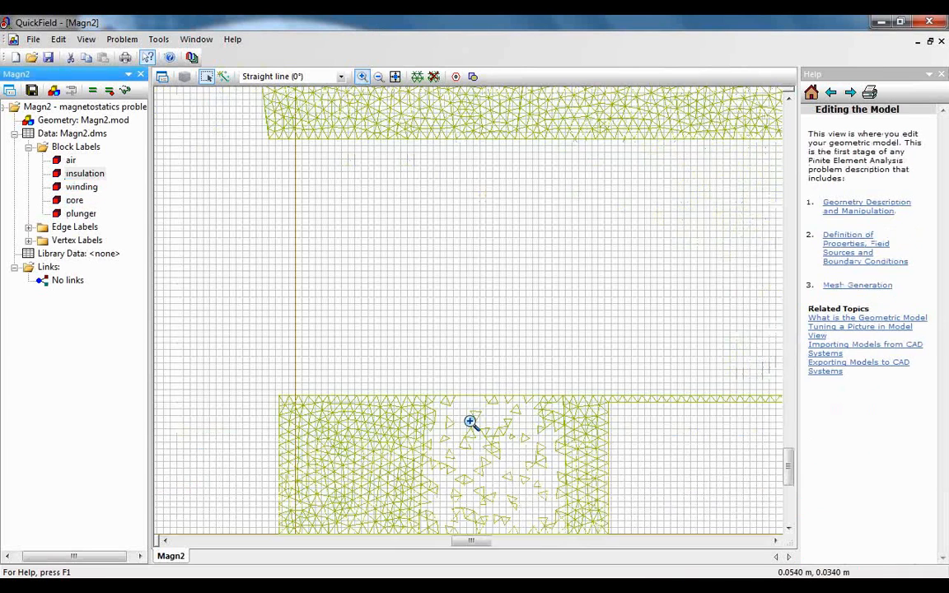
pyautogui.click(378, 76)
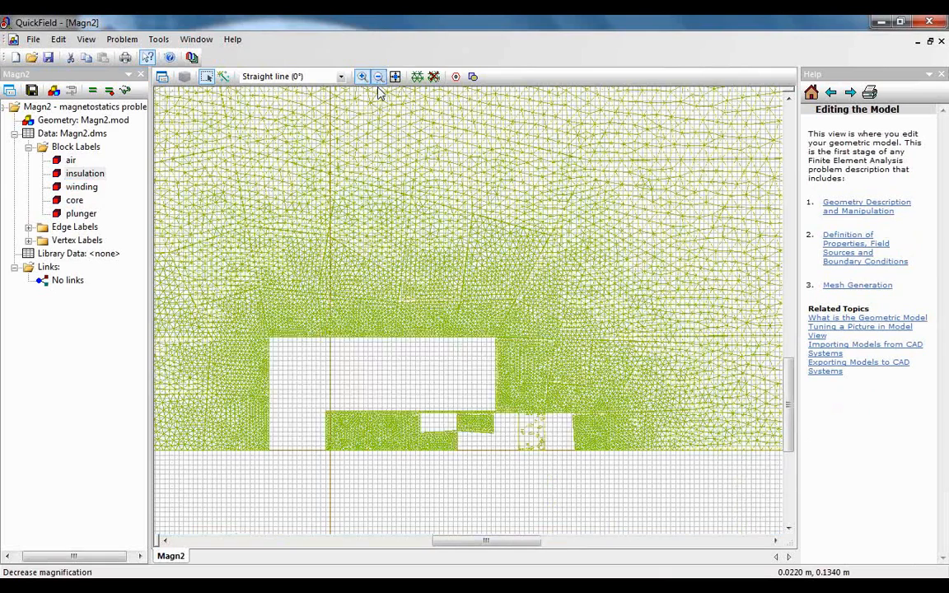
pyautogui.click(70, 160)
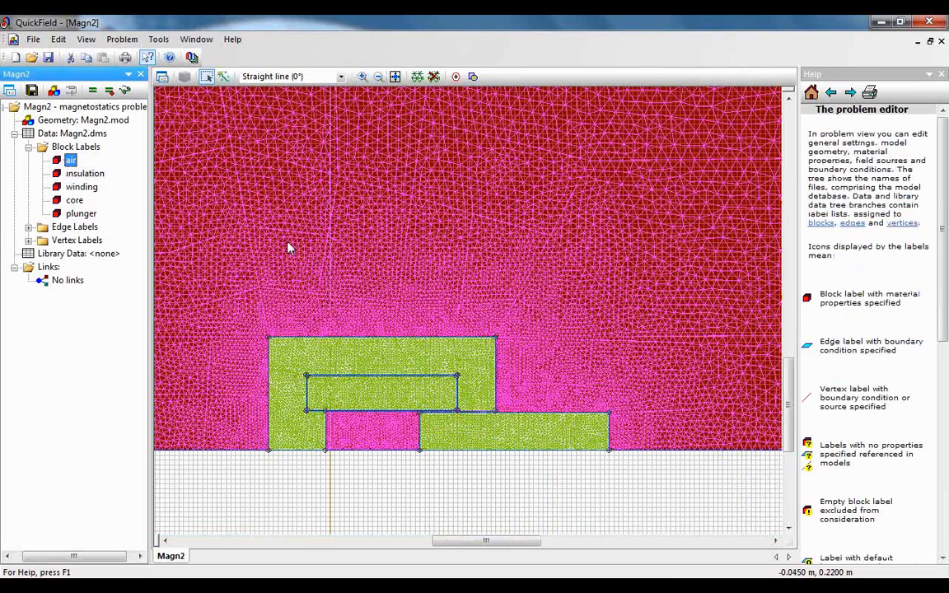
# - Review the material properties of the plunger and core blocks, including their relative permeability
pyautogui.click(86, 214)
pyautogui.doubleClick(86, 214)
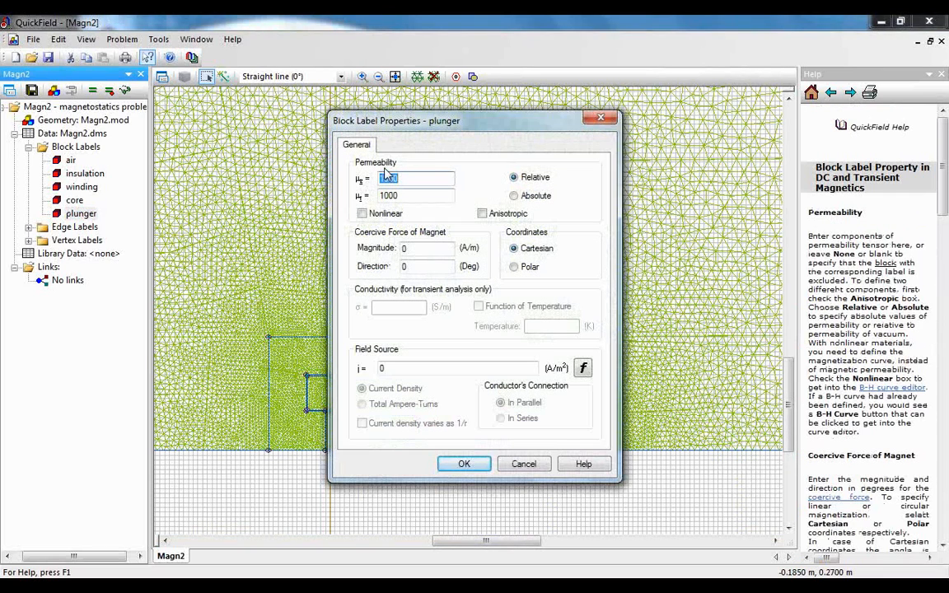
pyautogui.click(449, 462)
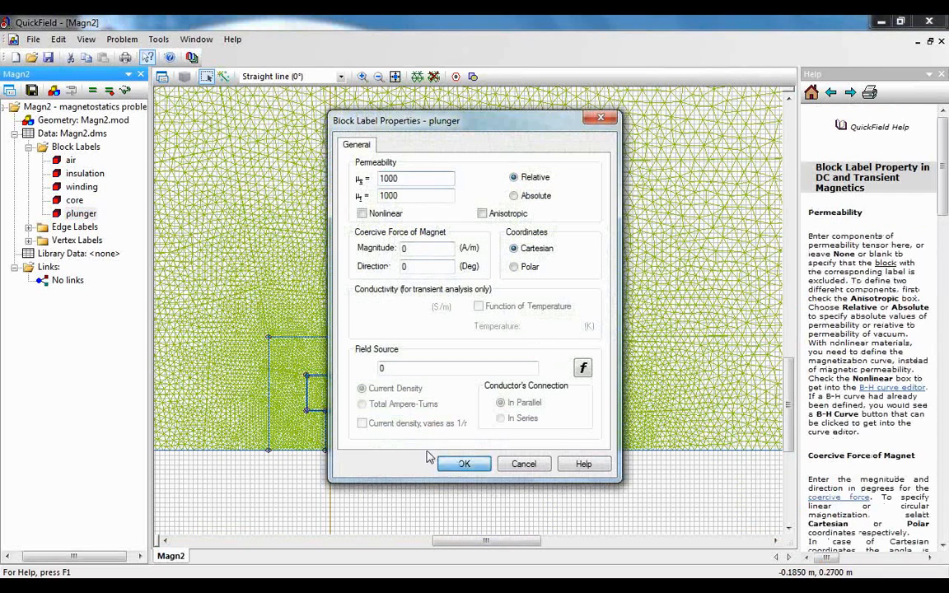
pyautogui.doubleClick(74, 200)
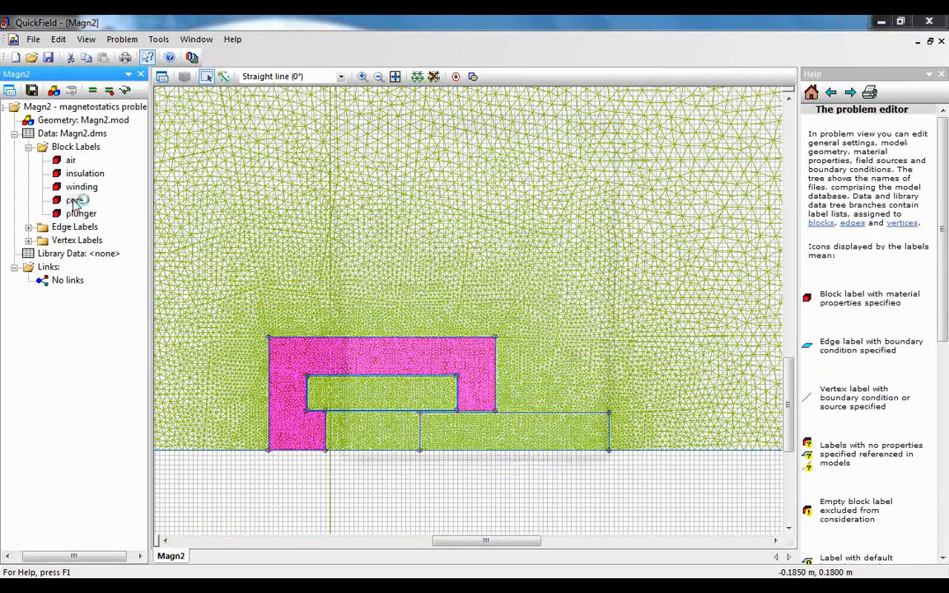
pyautogui.click(464, 465)
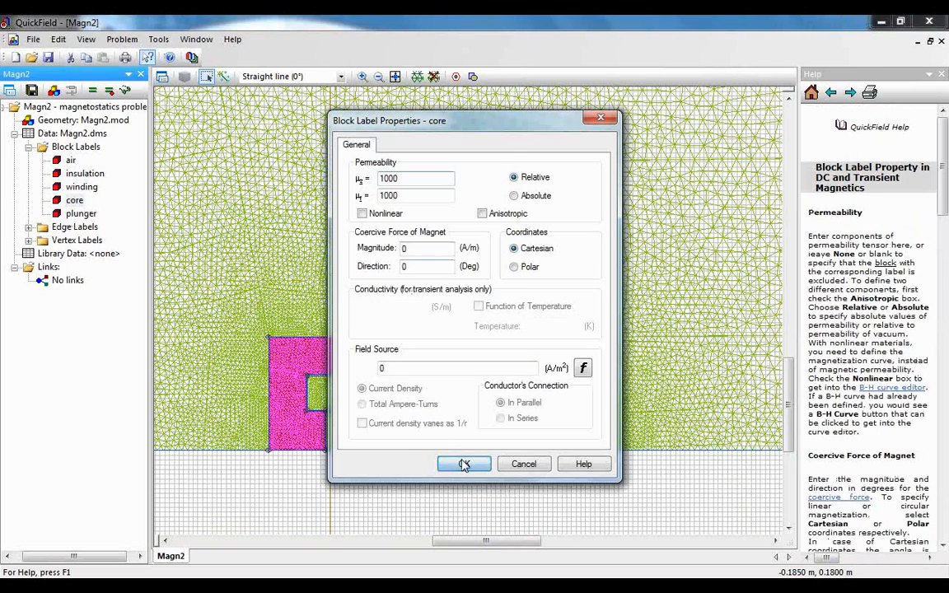
# - Review the material properties of the winding, insulation and air blocks, including the permeability of air
pyautogui.click(82, 187)
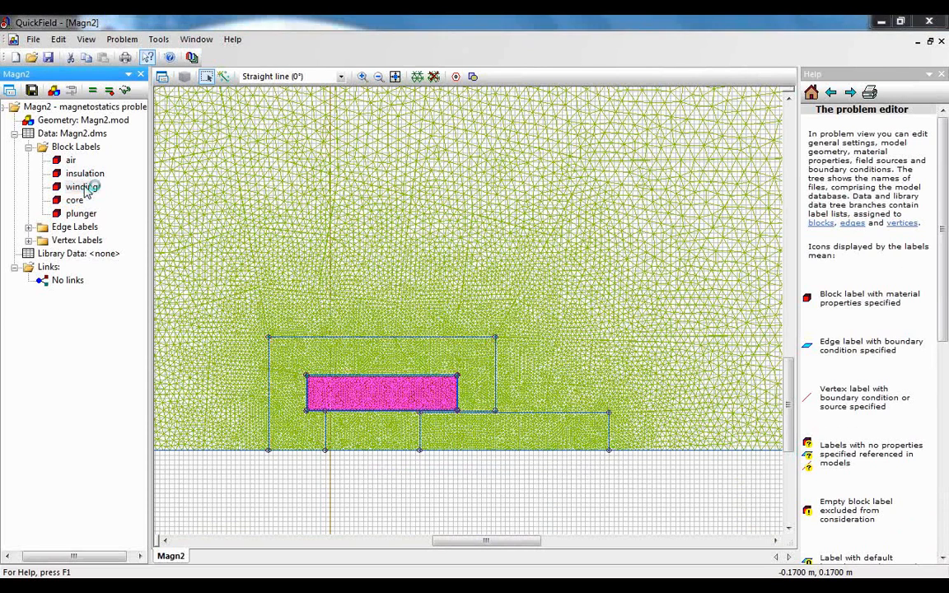
pyautogui.click(464, 462)
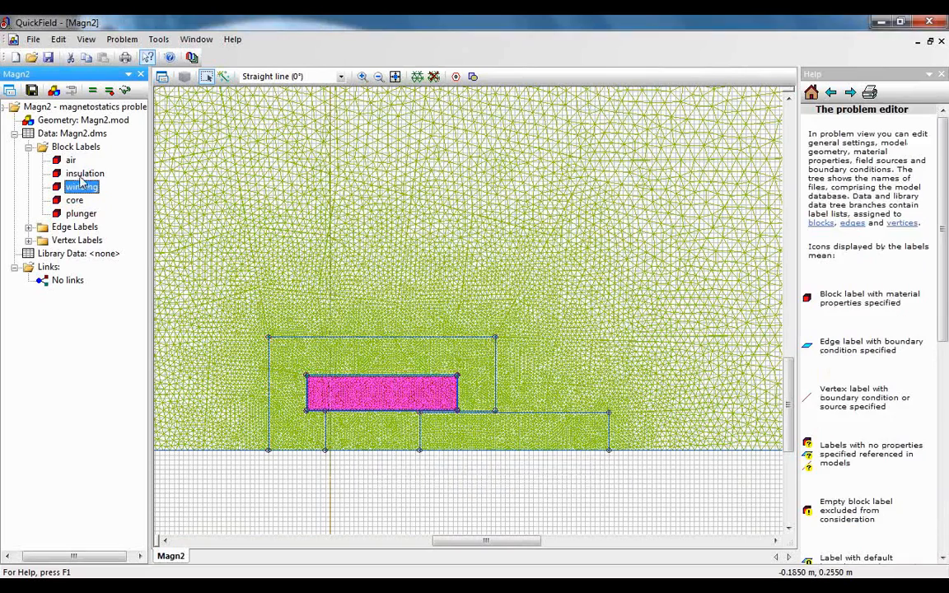
pyautogui.click(85, 174)
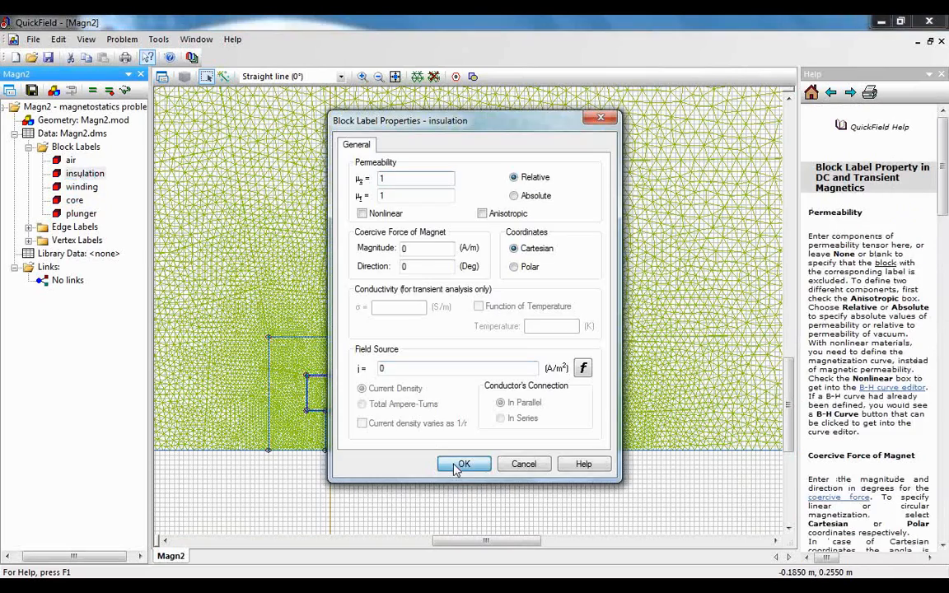
pyautogui.click(456, 468)
pyautogui.doubleClick(74, 161)
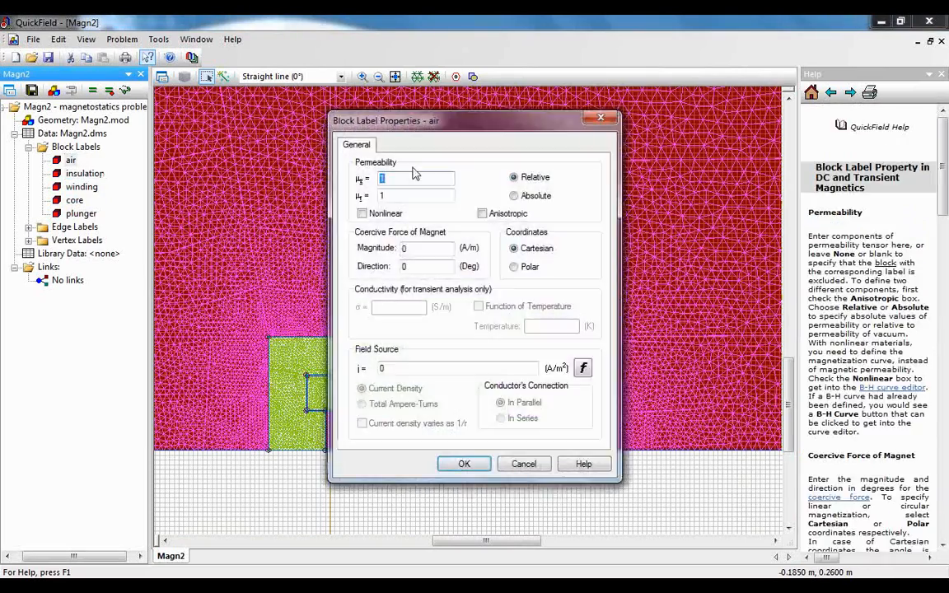
pyautogui.click(400, 179)
pyautogui.click(476, 465)
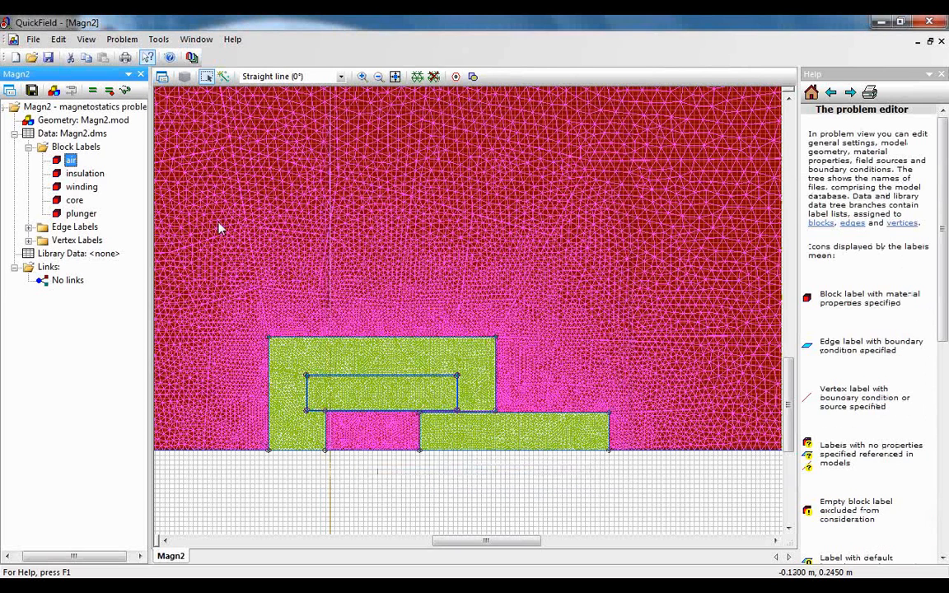
# - Examine the winding block's current density under its field source and close the properties unchanged
pyautogui.click(82, 187)
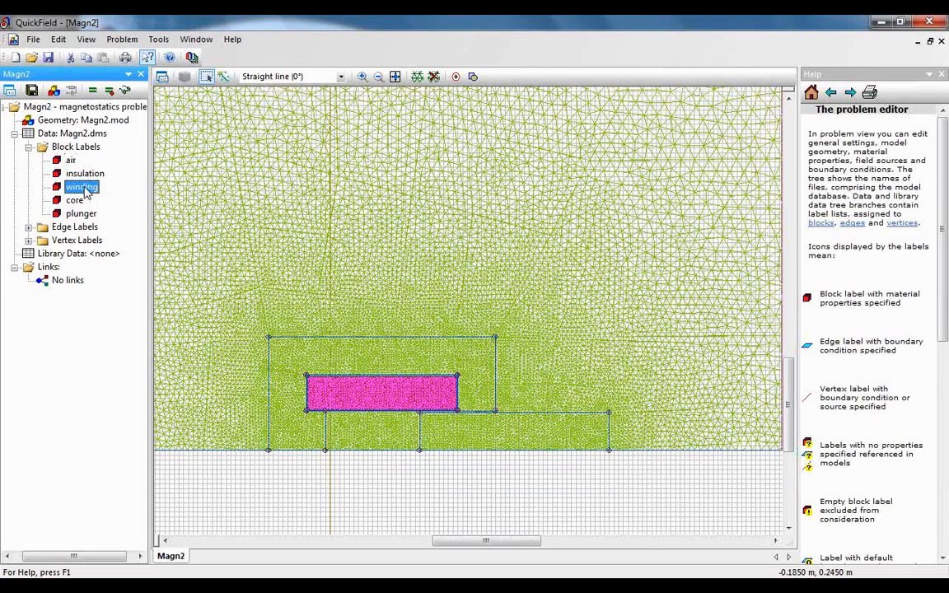
pyautogui.doubleClick(83, 187)
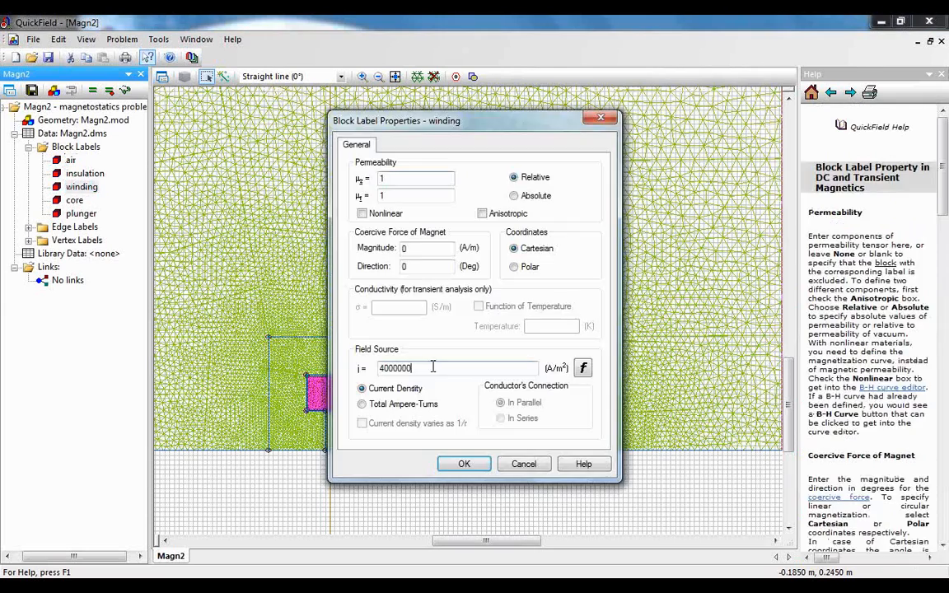
pyautogui.moveTo(422, 369); pyautogui.dragTo(364, 382)
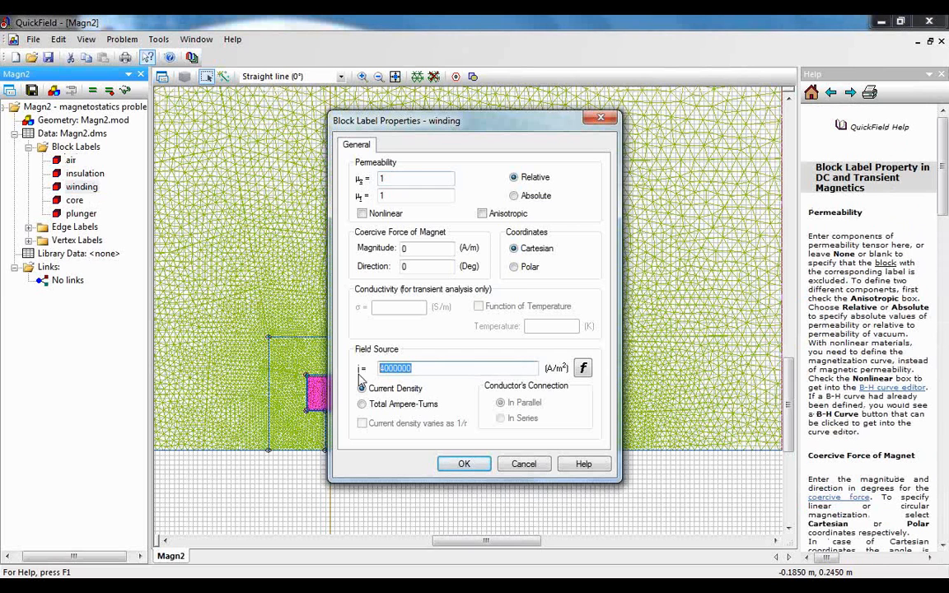
pyautogui.click(435, 369)
pyautogui.click(458, 467)
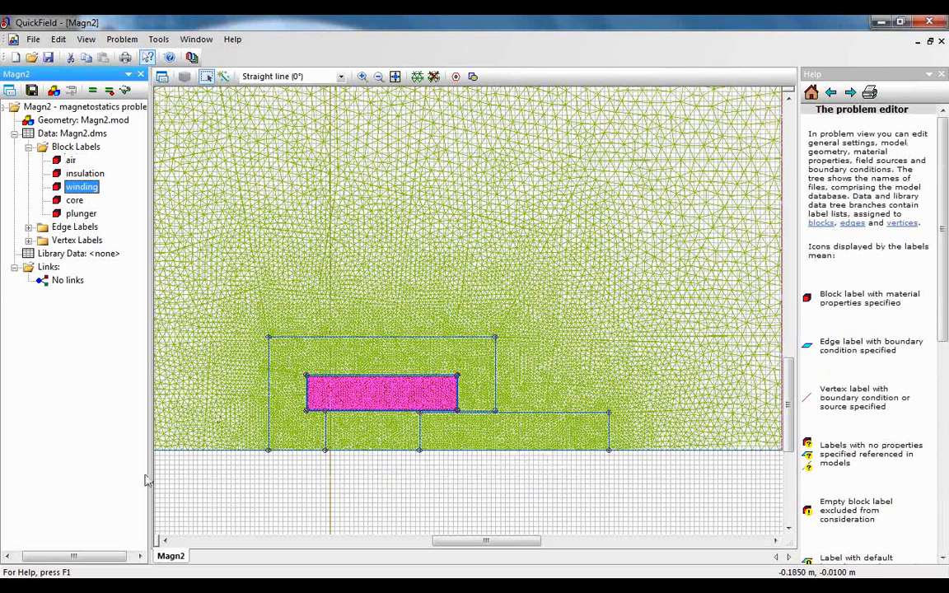
# - Expand the edge labels and review the magnetic potential condition of the A=0 outer boundary edge
pyautogui.click(29, 226)
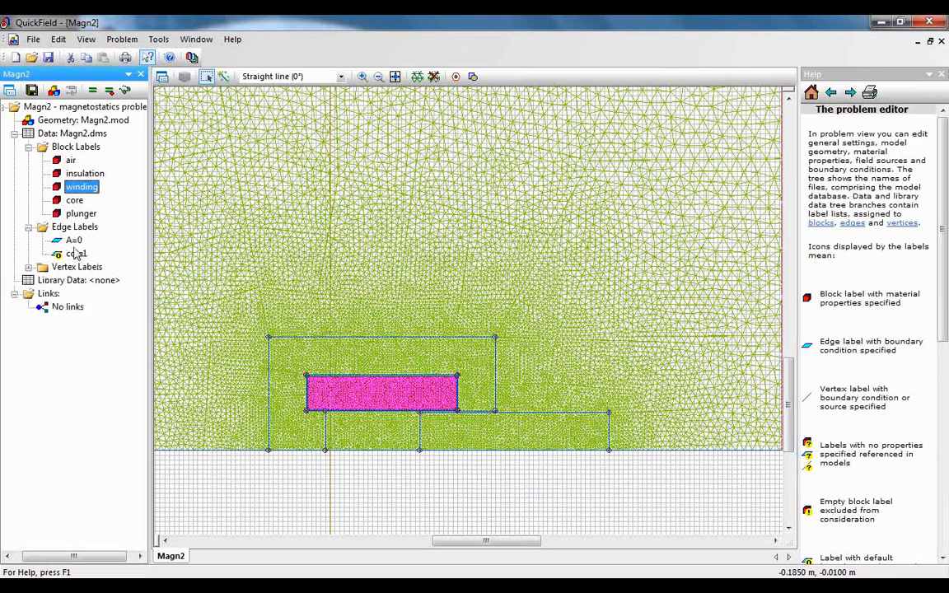
pyautogui.click(378, 76)
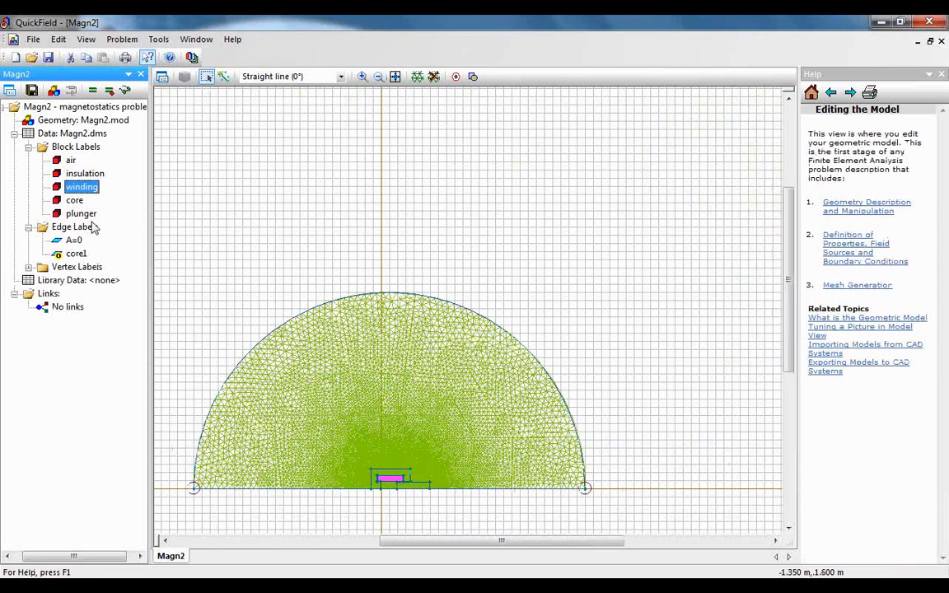
pyautogui.click(72, 240)
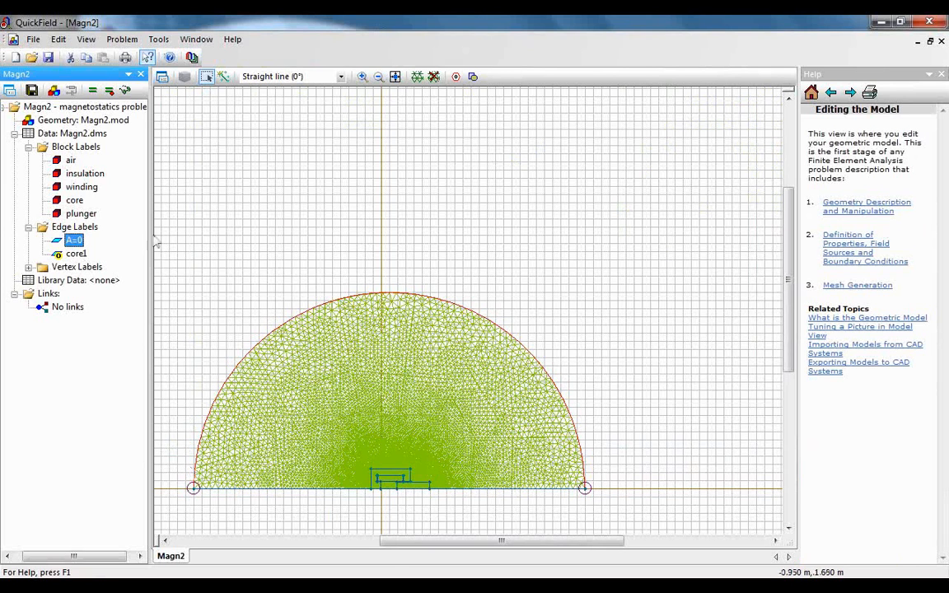
pyautogui.doubleClick(74, 241)
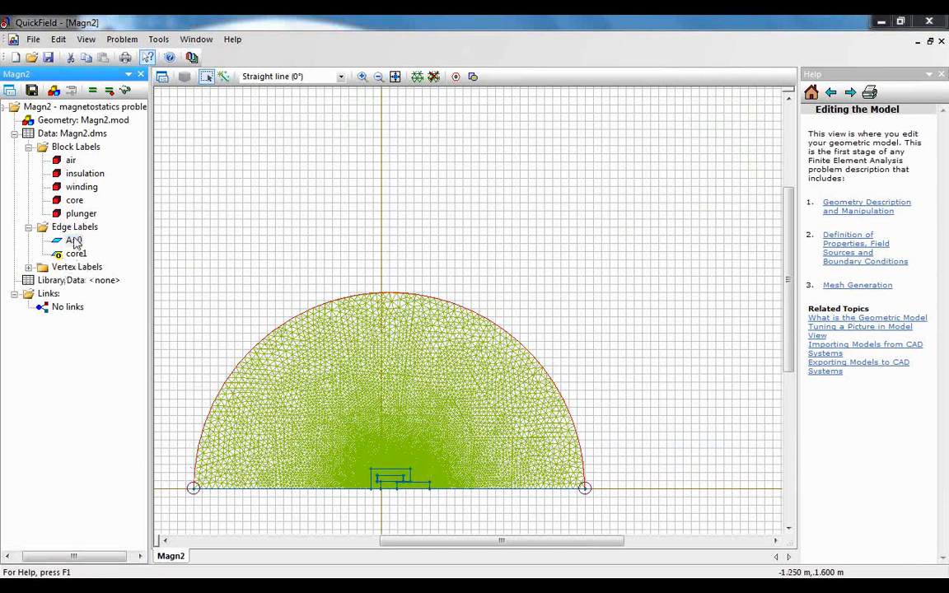
pyautogui.moveTo(469, 119); pyautogui.dragTo(542, 96)
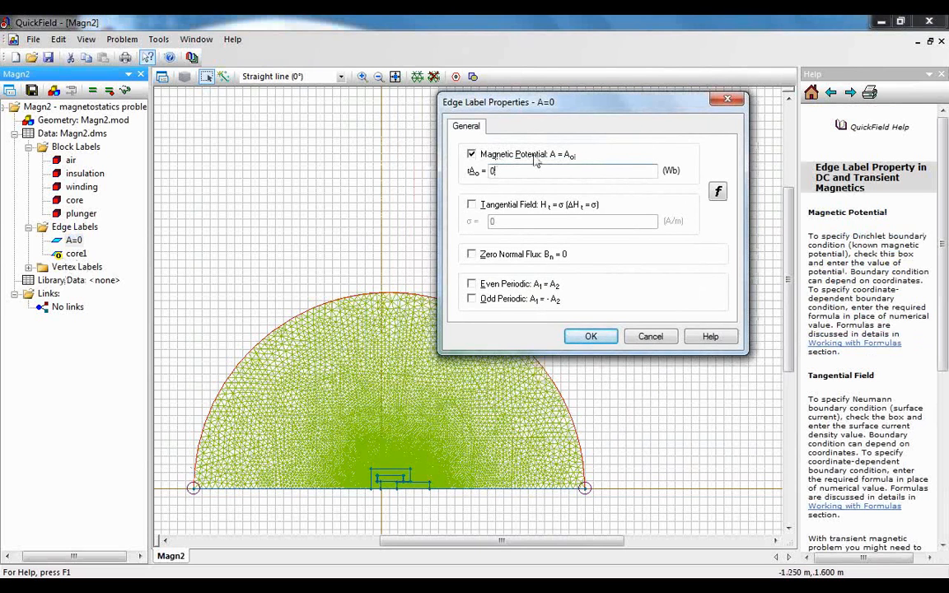
pyautogui.click(590, 336)
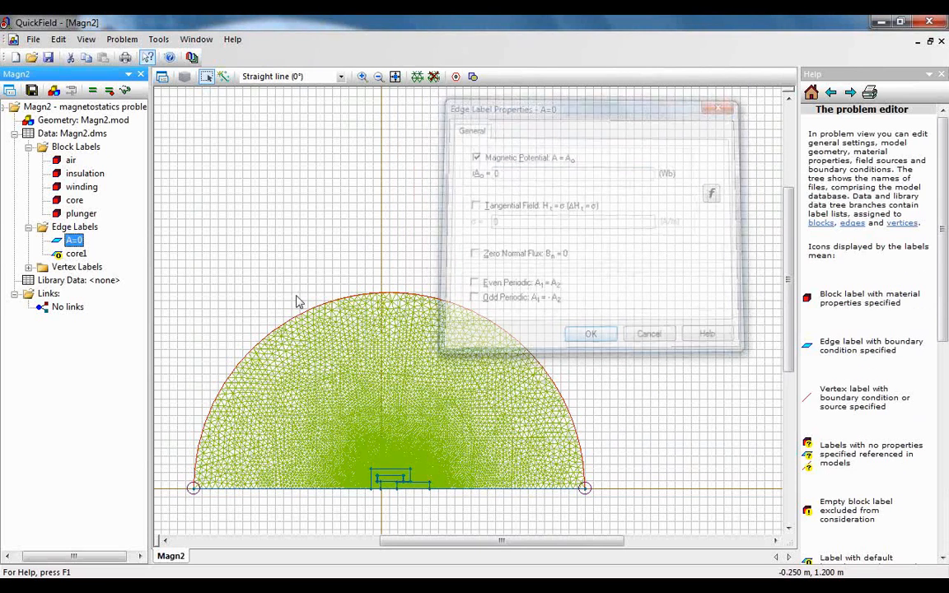
# - Highlight the core1 edge and examine it closely along the upper side of the winding
pyautogui.press('Down')
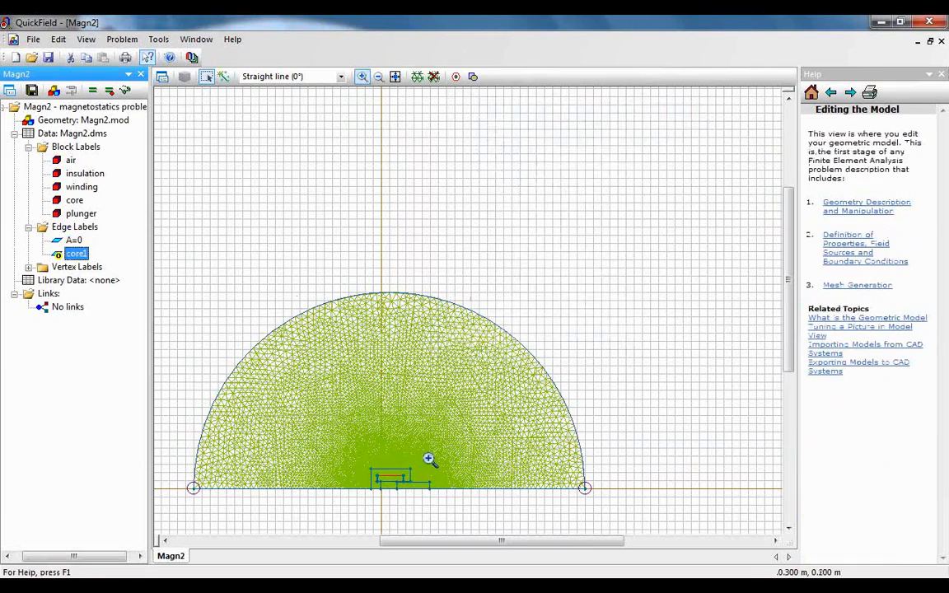
pyautogui.moveTo(375, 457); pyautogui.dragTo(414, 494)
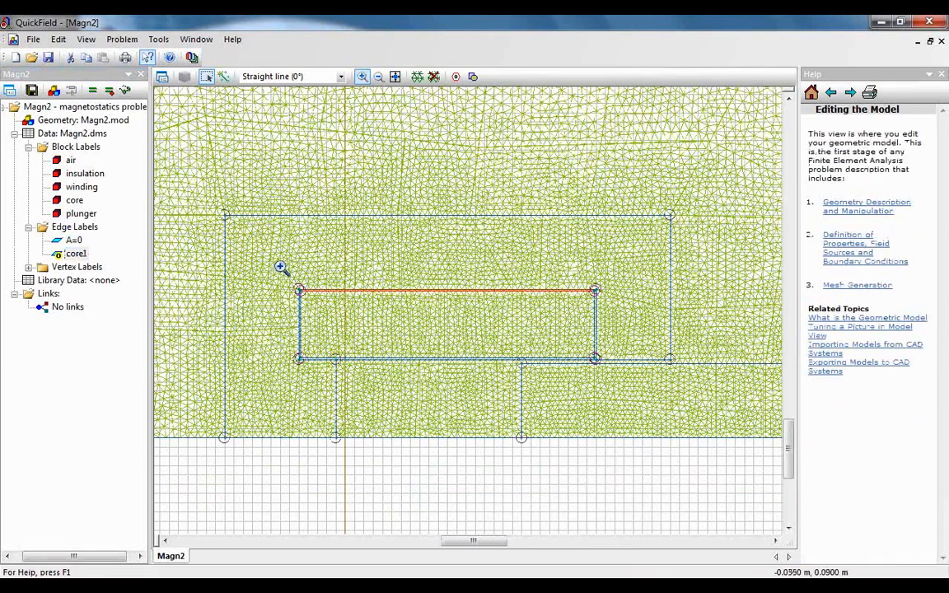
pyautogui.moveTo(279, 267); pyautogui.dragTo(633, 415)
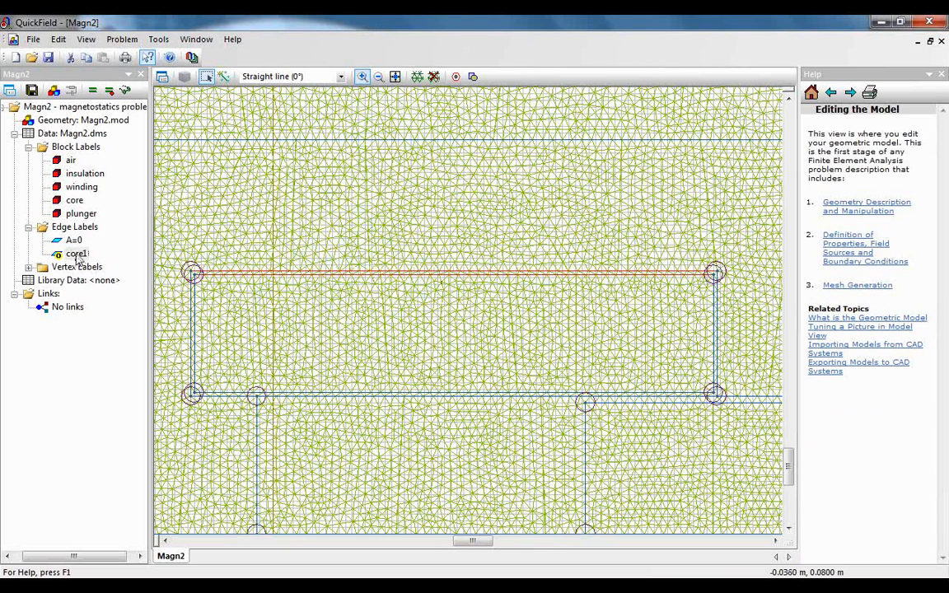
pyautogui.click(76, 253)
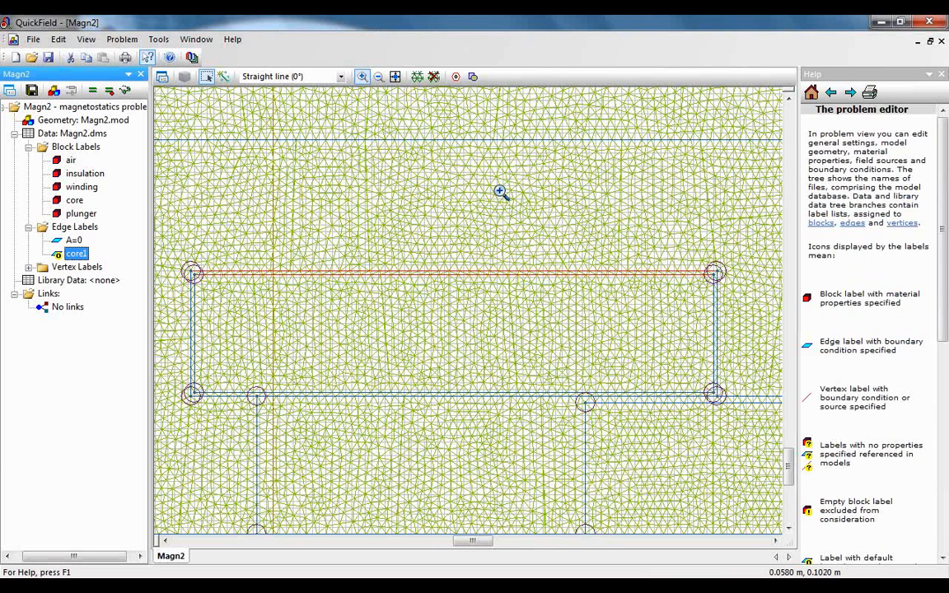
# - Start a LabelMover optimization and add the plunger's mechanical force X as a goal close to -1300
pyautogui.click(191, 58)
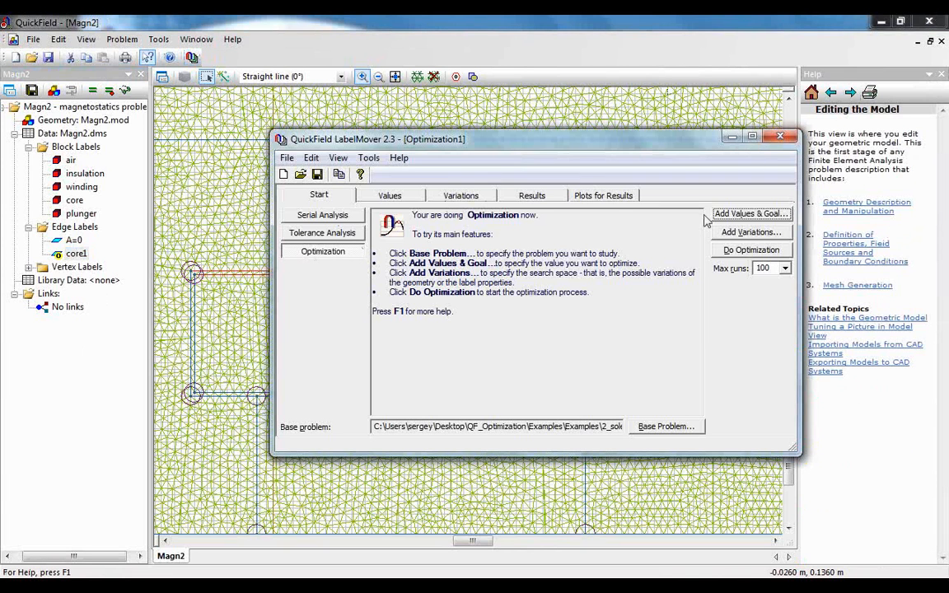
pyautogui.click(744, 214)
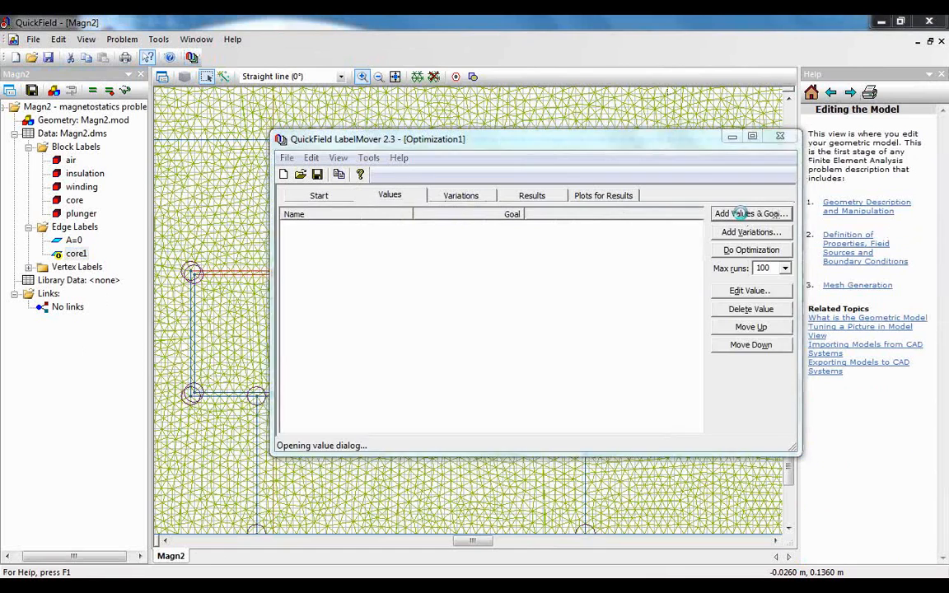
pyautogui.moveTo(762, 56); pyautogui.dragTo(233, 228)
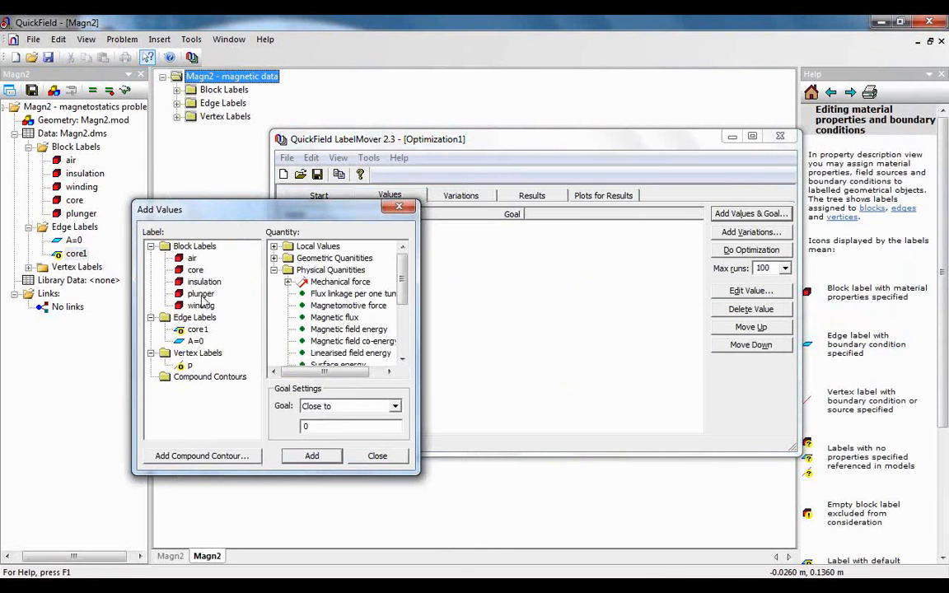
pyautogui.click(201, 295)
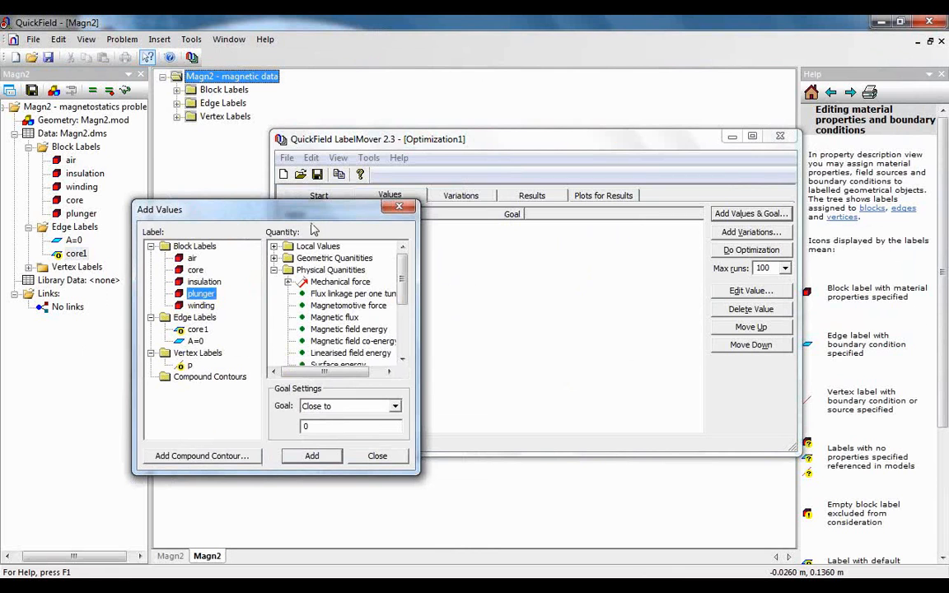
pyautogui.moveTo(325, 212); pyautogui.dragTo(404, 119)
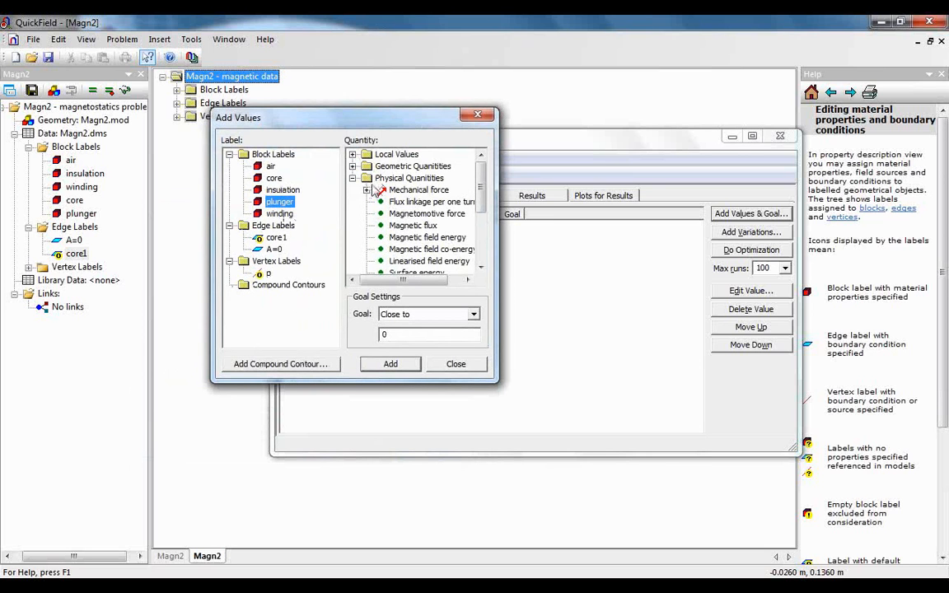
pyautogui.click(367, 191)
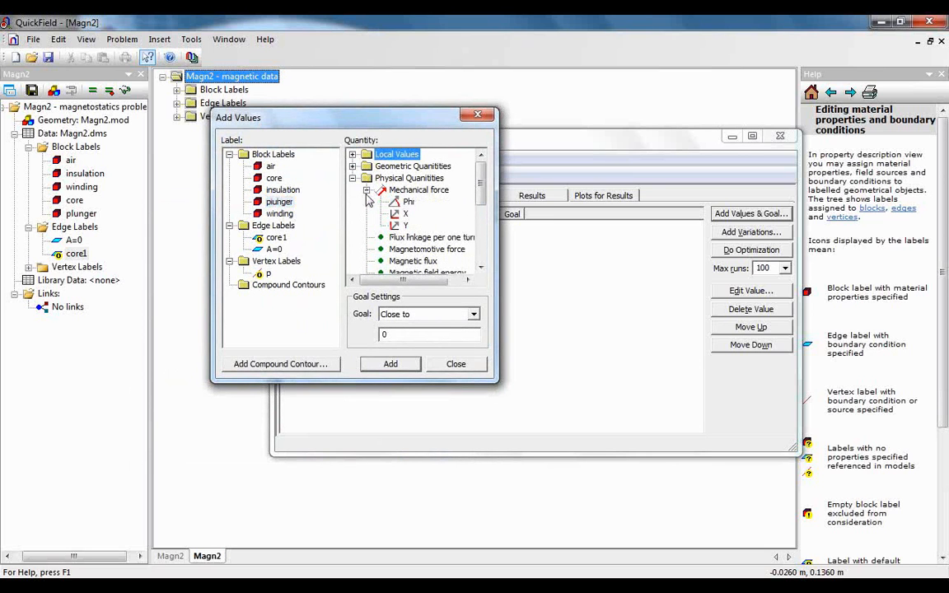
pyautogui.click(405, 214)
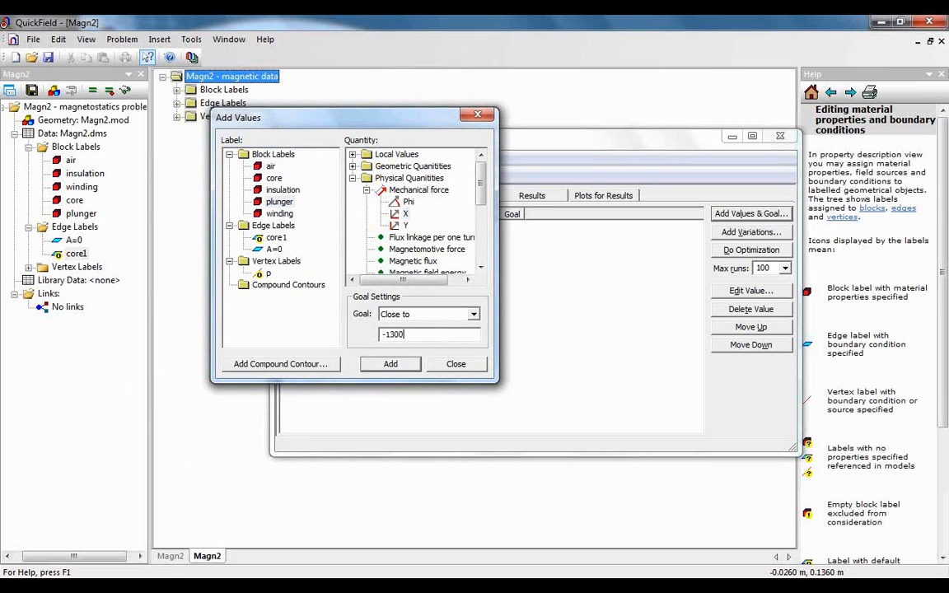
pyautogui.click(391, 363)
pyautogui.moveTo(433, 125); pyautogui.dragTo(371, 168)
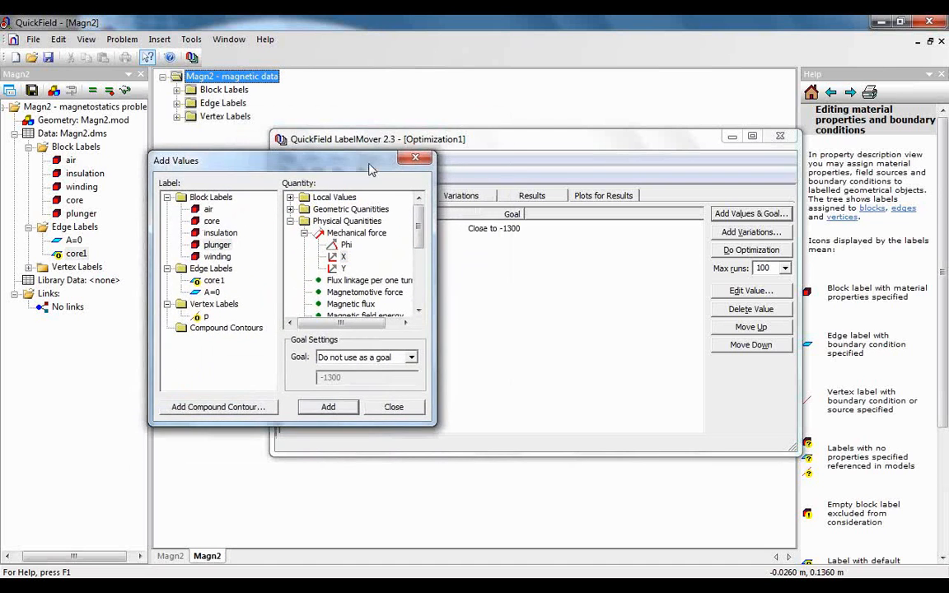
pyautogui.click(415, 157)
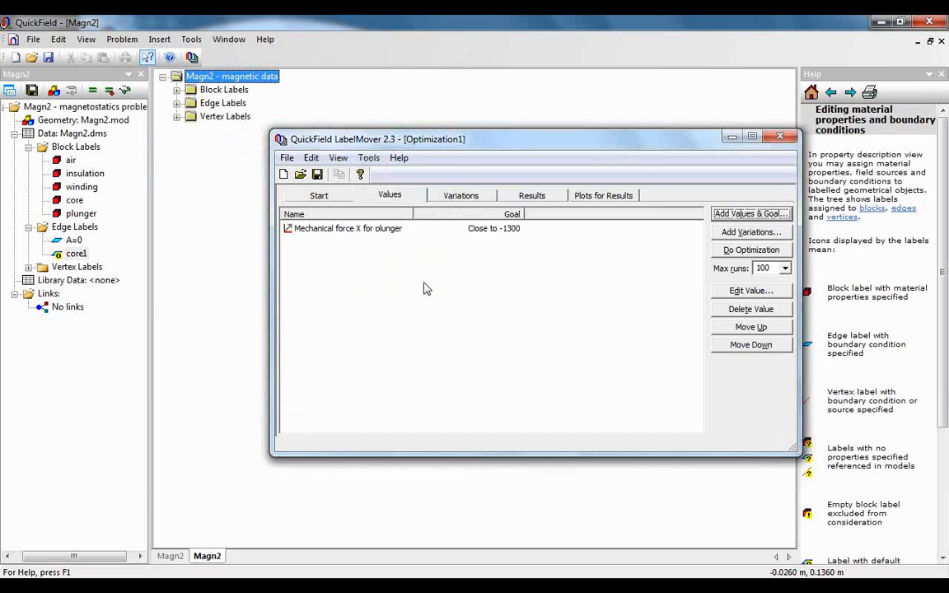
# - Add a geometric displacement variation for the core1 edge with dx1, dy1 and dx2 at 0 and dy2 at 0.039 m
pyautogui.click(765, 234)
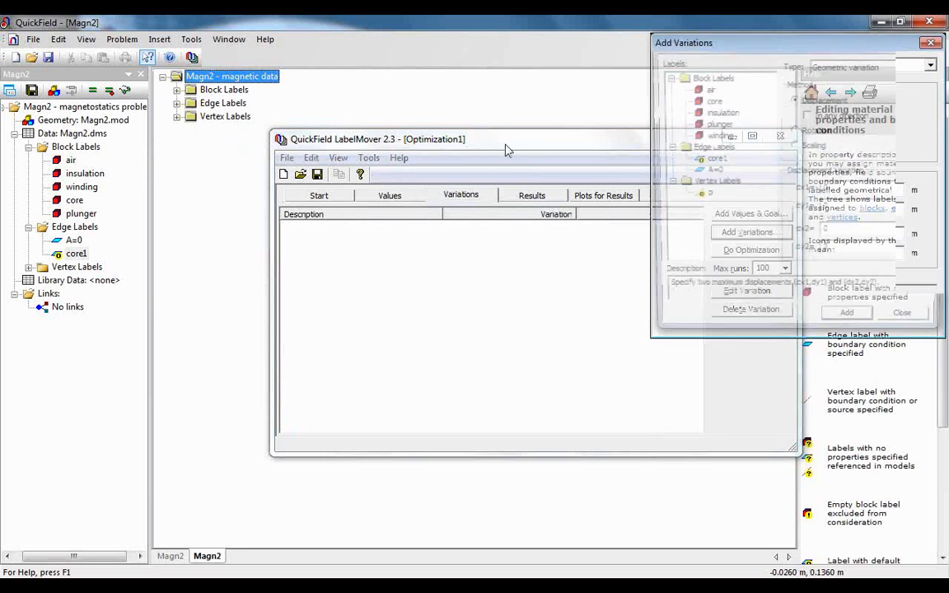
pyautogui.moveTo(768, 54); pyautogui.dragTo(422, 117)
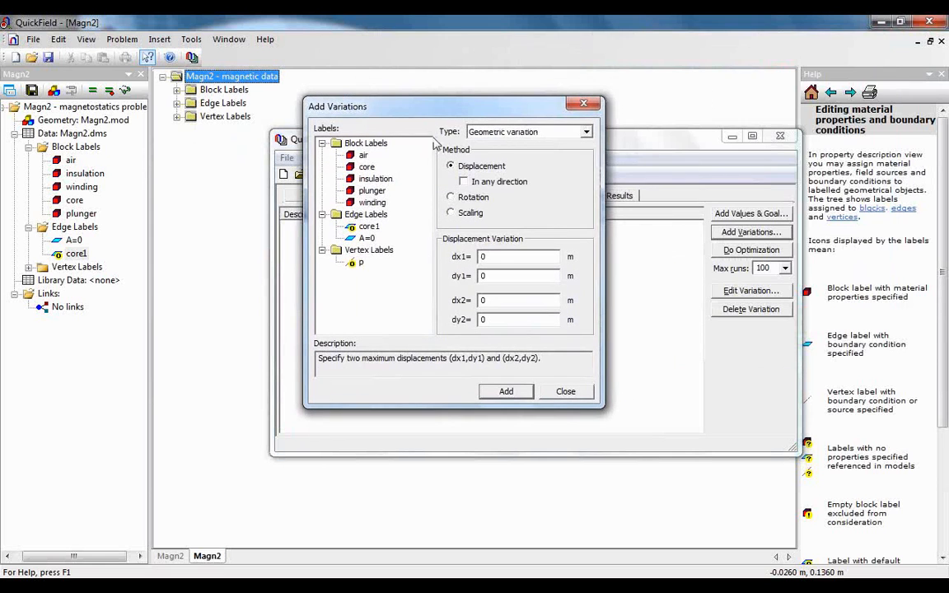
pyautogui.click(368, 226)
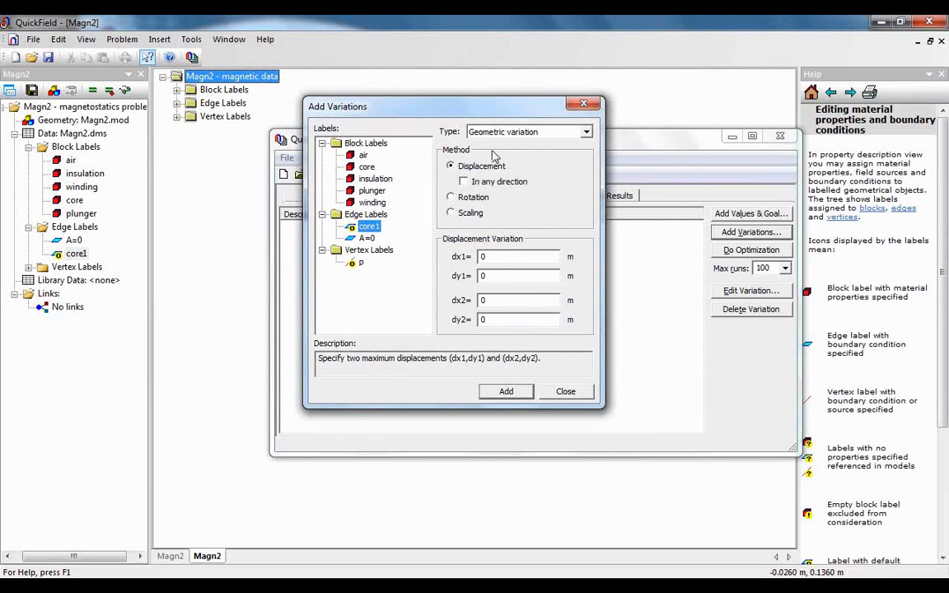
pyautogui.click(501, 258)
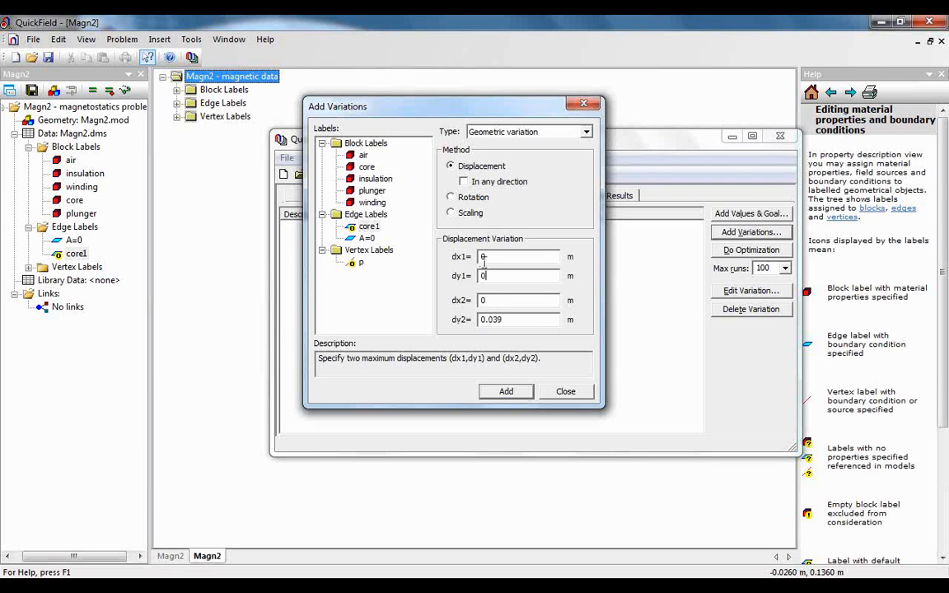
pyautogui.click(506, 391)
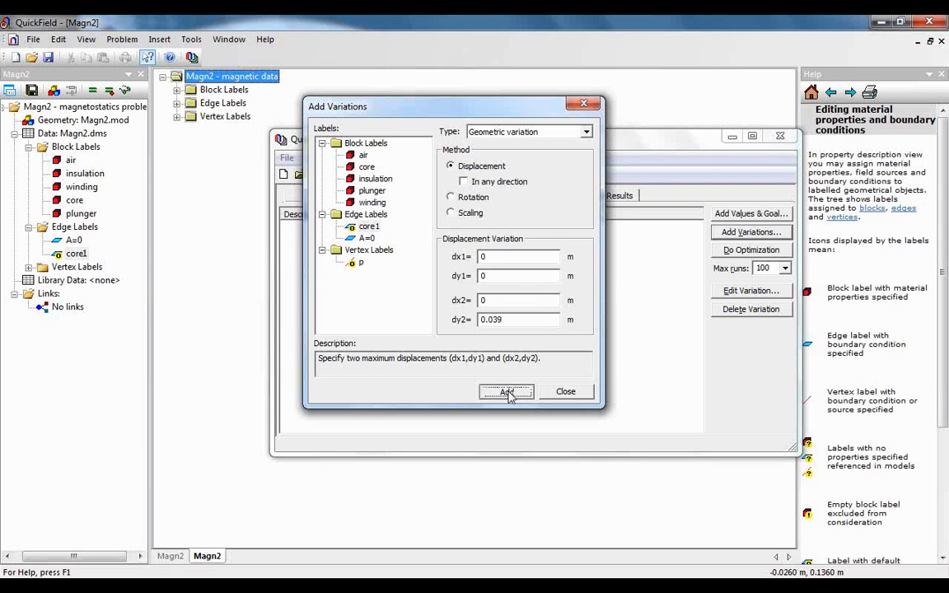
pyautogui.moveTo(470, 107); pyautogui.dragTo(486, 190)
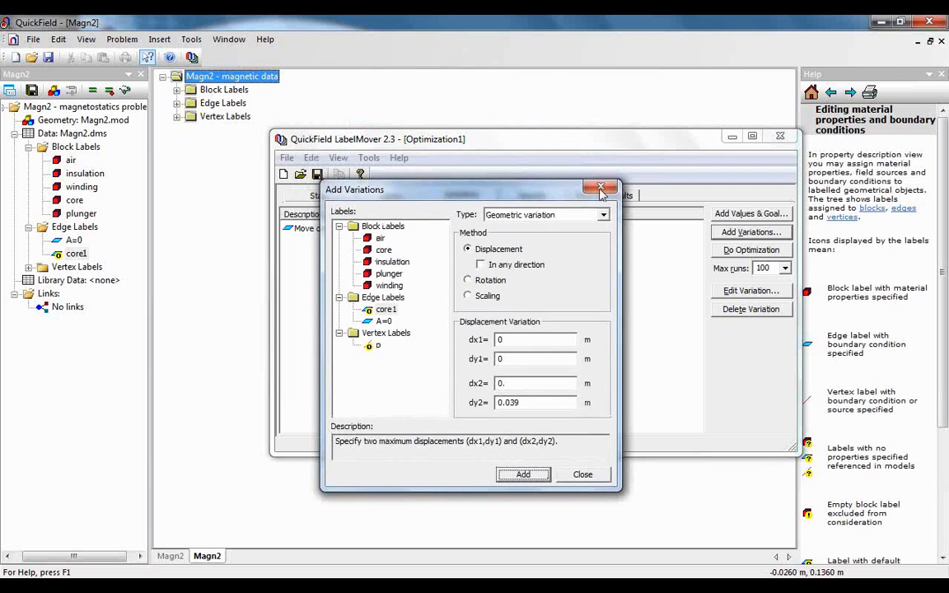
pyautogui.click(603, 189)
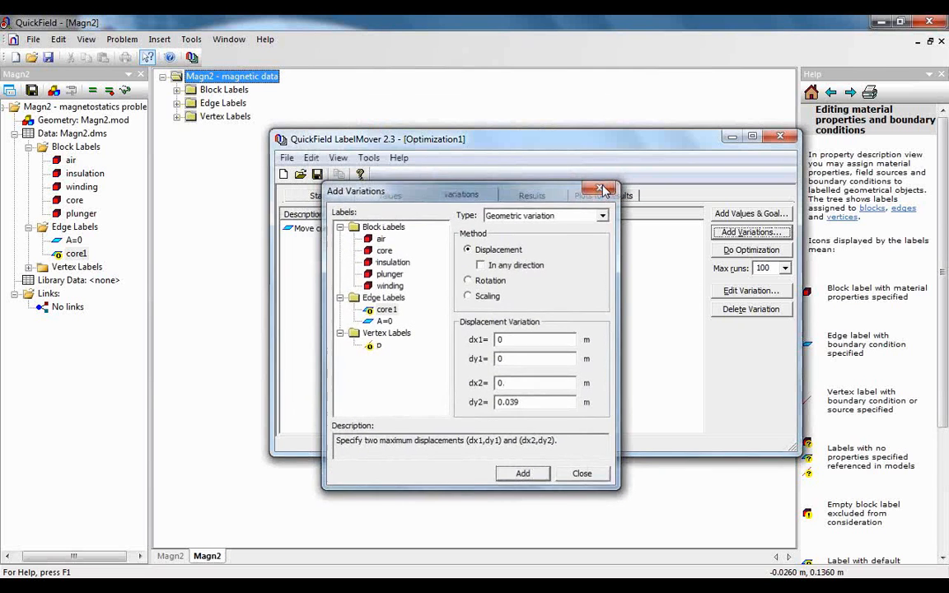
# - Run the optimization, select step 6 in the results and widen the mechanical force column
pyautogui.click(750, 251)
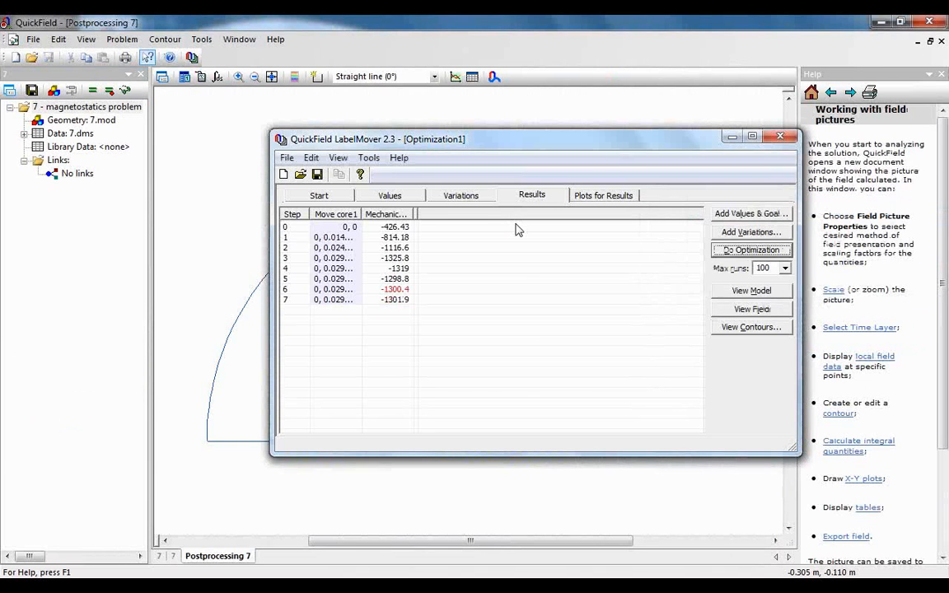
pyautogui.click(285, 290)
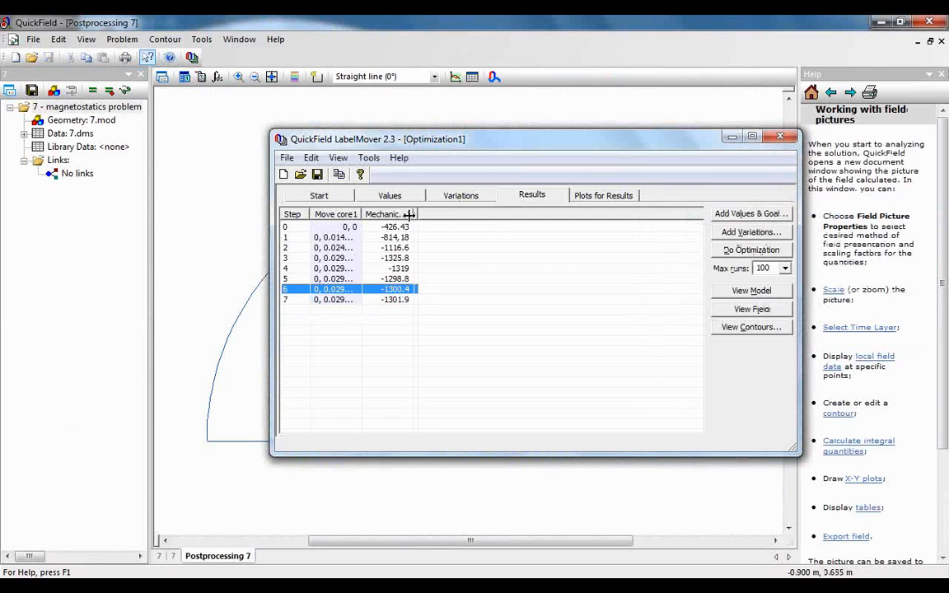
pyautogui.moveTo(410, 214); pyautogui.dragTo(439, 214)
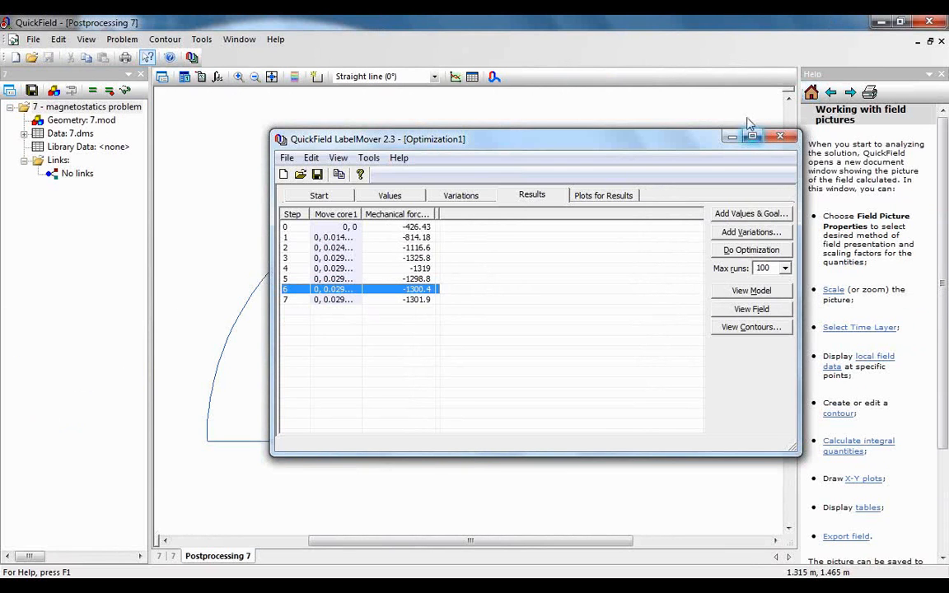
pyautogui.moveTo(586, 134); pyautogui.dragTo(507, 113)
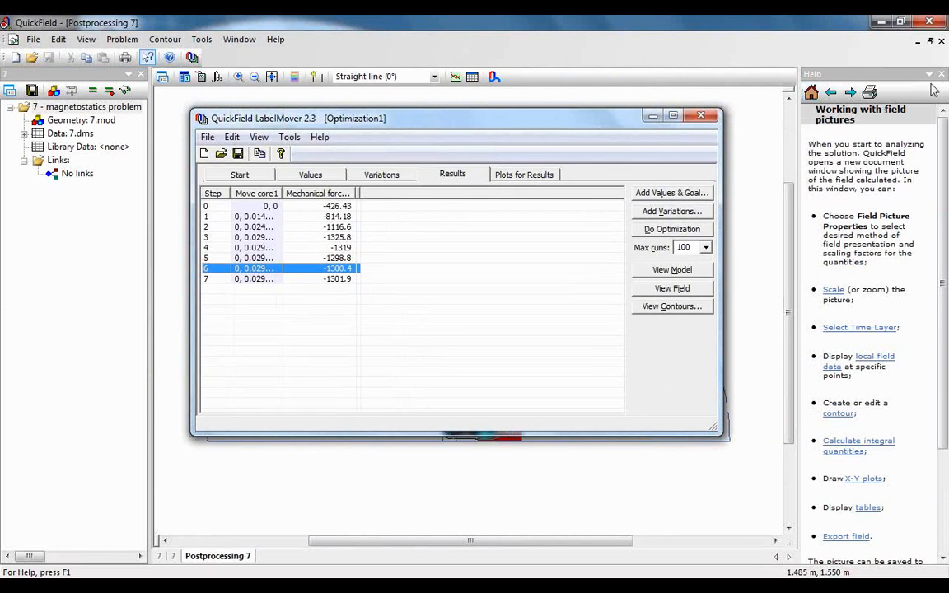
pyautogui.moveTo(375, 116); pyautogui.dragTo(432, 124)
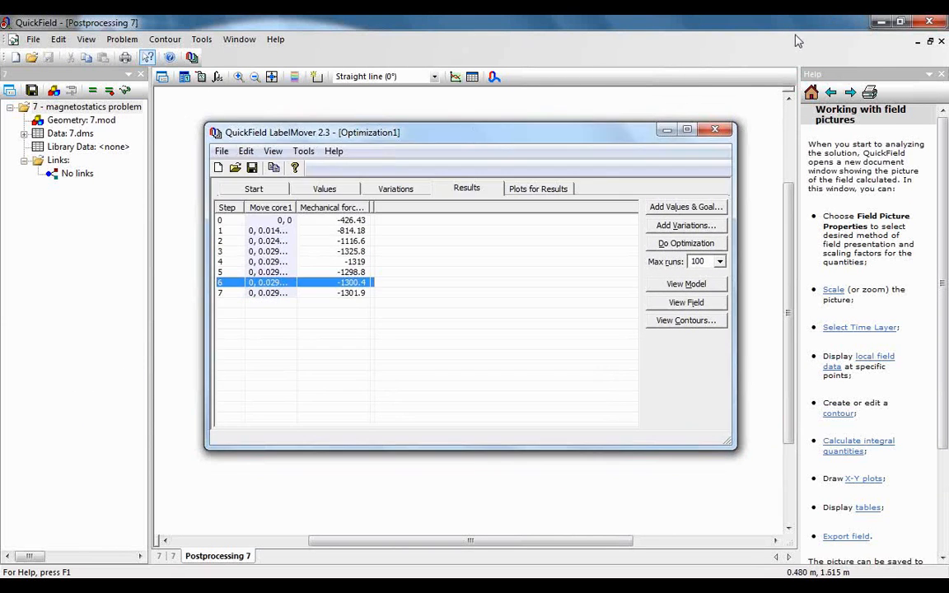
pyautogui.click(933, 94)
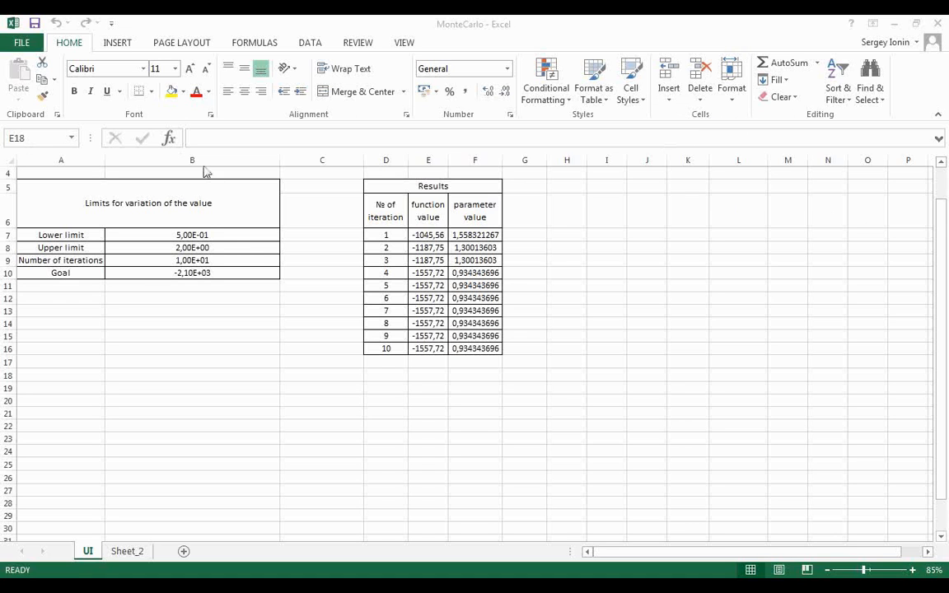
# - In the MonteCarlo Excel workbook, set the lower limit of the variation to 0 and the upper limit to 0,039
pyautogui.click(212, 237)
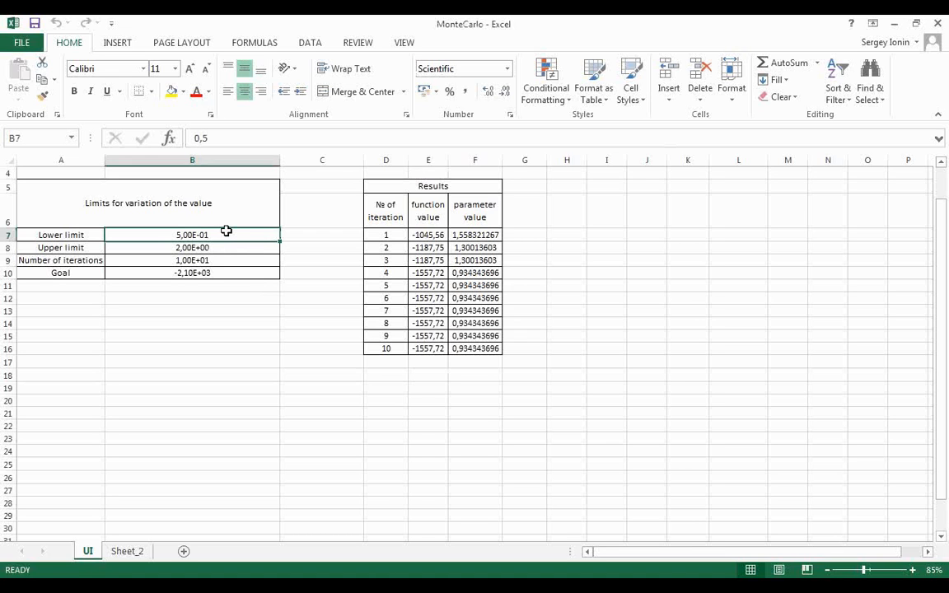
pyautogui.write('0,')
pyautogui.press('Return')
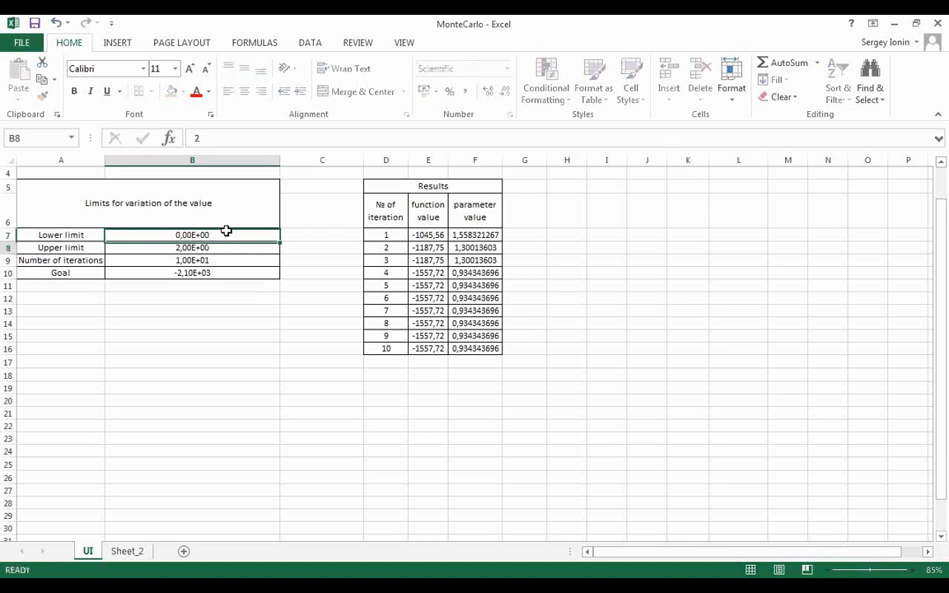
pyautogui.press('Down')
pyautogui.press('Up')
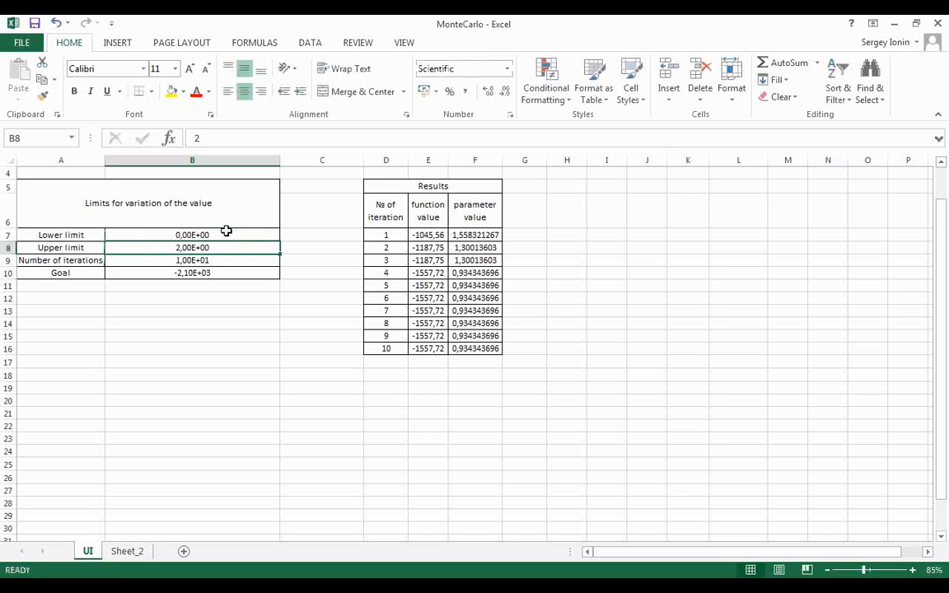
pyautogui.write('0,')
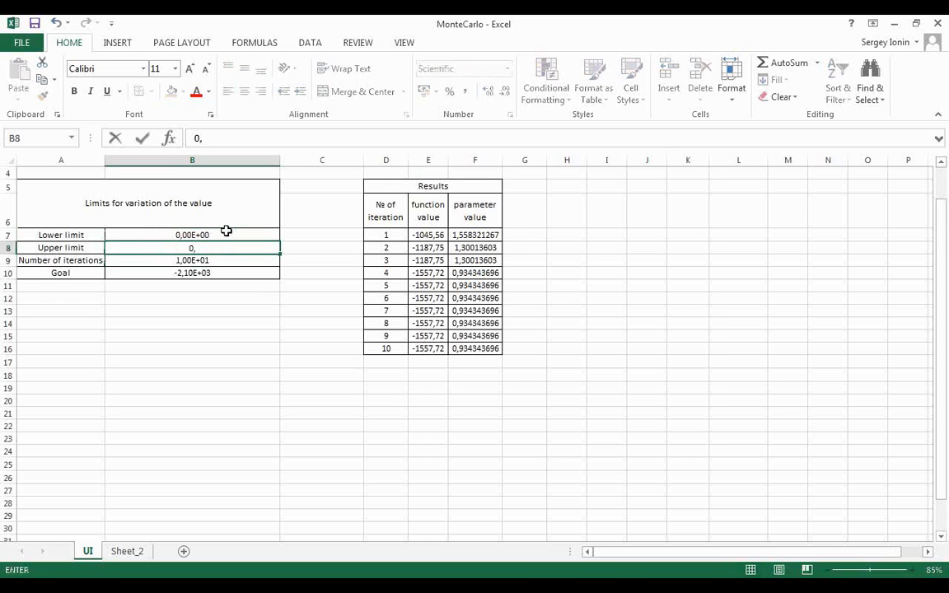
pyautogui.write('039')
pyautogui.press('Return')
# - Try to set the Goal value below the number of iterations to -1300
pyautogui.press('Up')
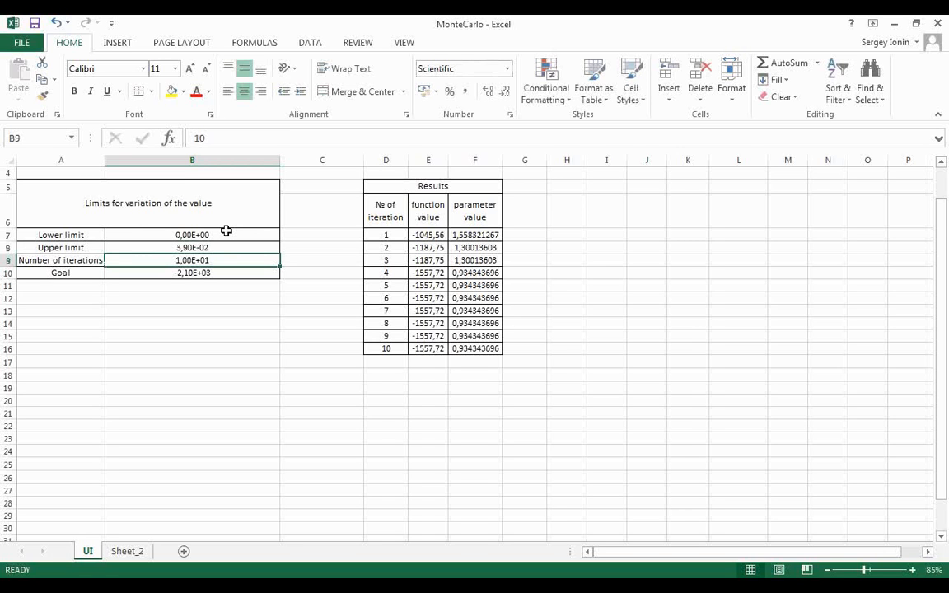
pyautogui.press('Up')
pyautogui.press('Up')
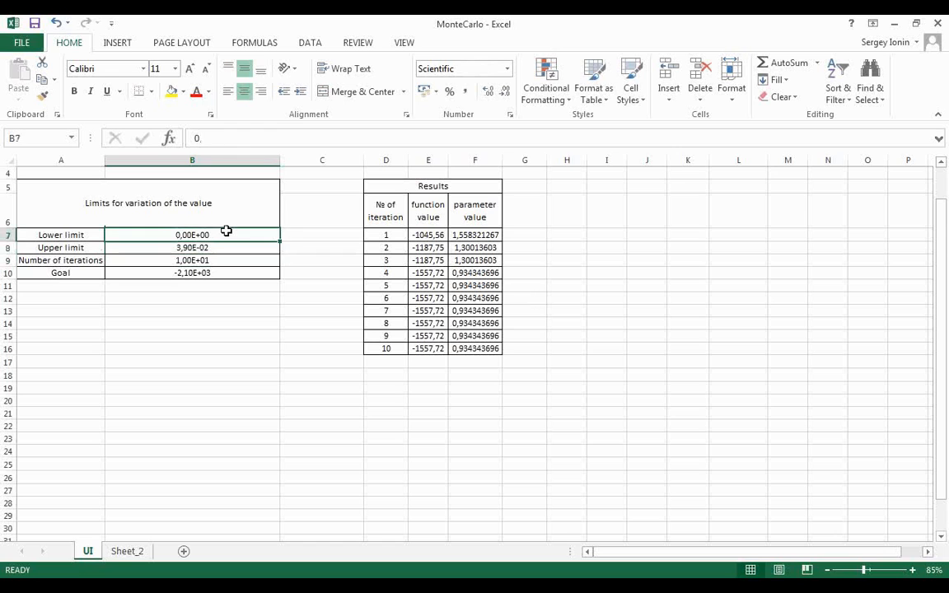
pyautogui.press('Down')
pyautogui.press('Down')
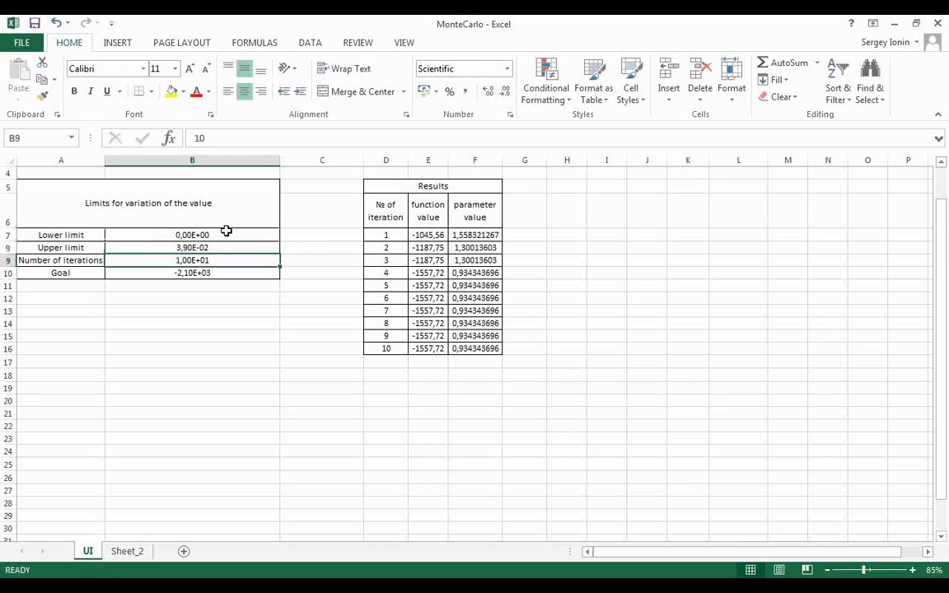
pyautogui.press('Down')
pyautogui.press('Up')
pyautogui.press('Down')
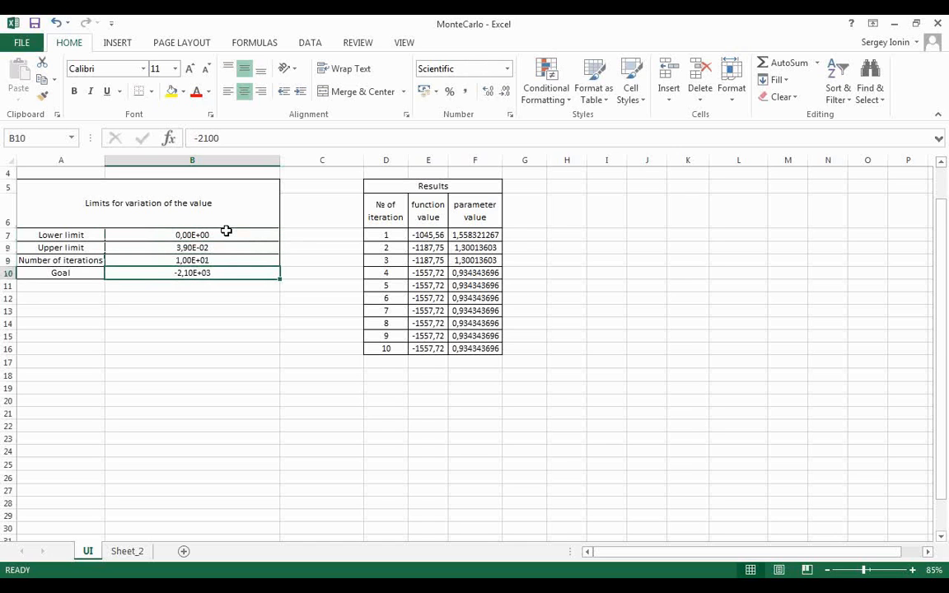
pyautogui.write('-1300')
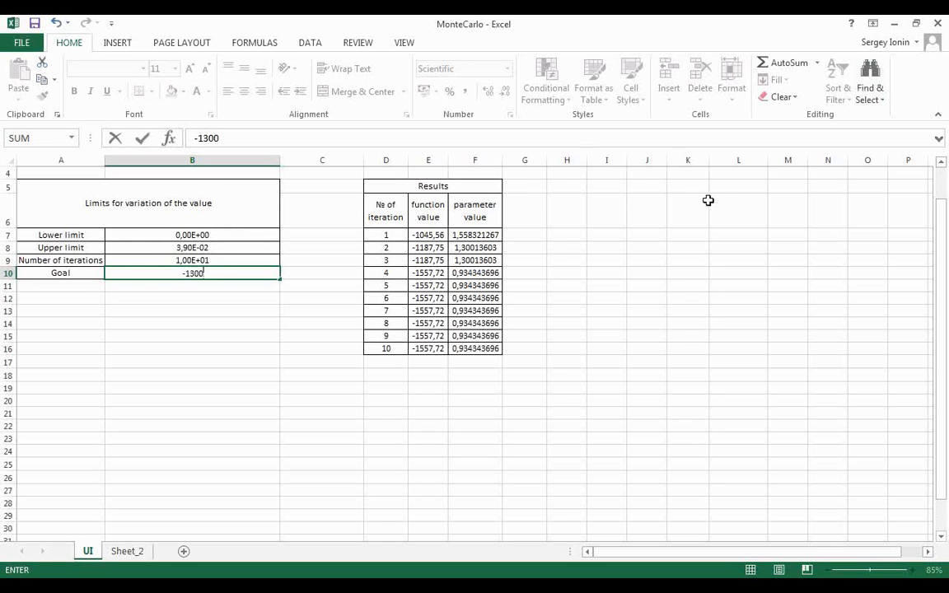
# - Revert the Goal entry to -2100 and cancel the pending cell edit
pyautogui.press('BackSpace')
pyautogui.press('BackSpace')
pyautogui.press('BackSpace')
pyautogui.press('BackSpace')
pyautogui.write('2100')
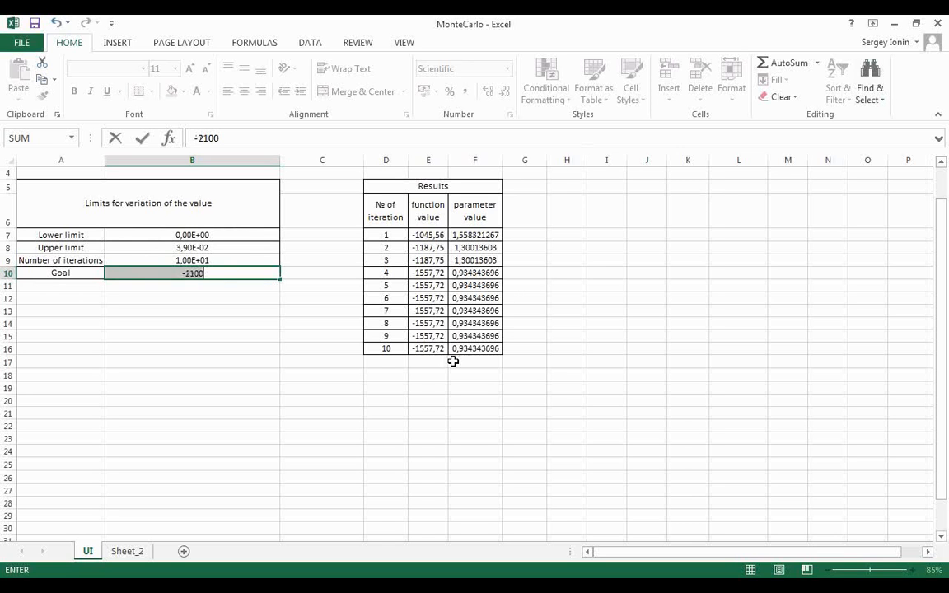
pyautogui.hotkey('ctrl', 'z')
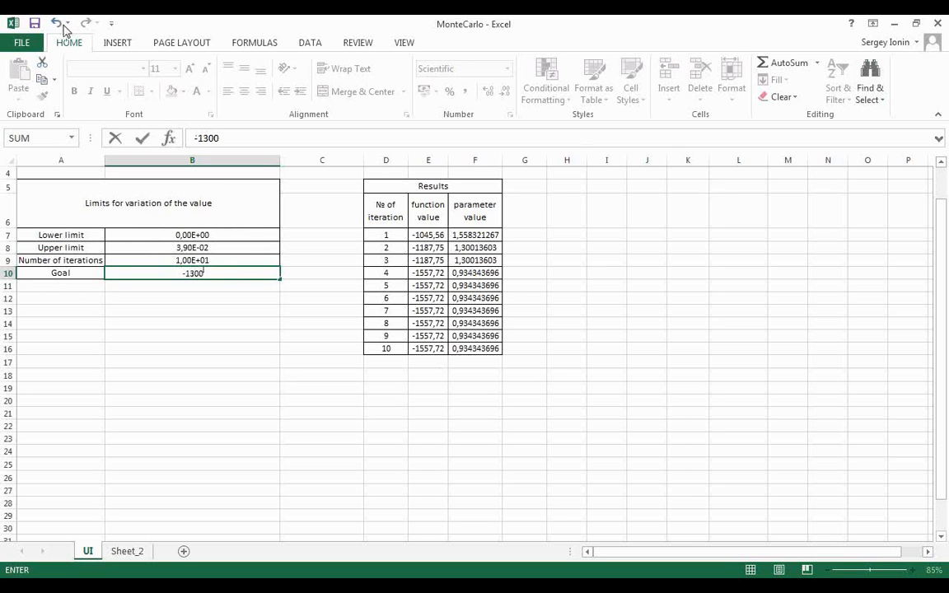
pyautogui.hotkey('ctrl', 'y')
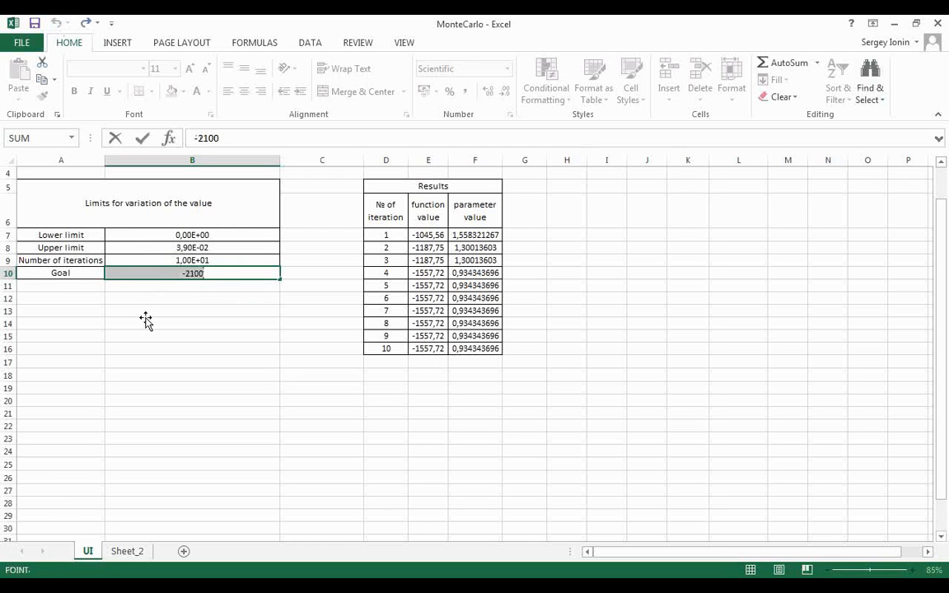
pyautogui.click(146, 312)
pyautogui.press('Escape')
pyautogui.click(209, 309)
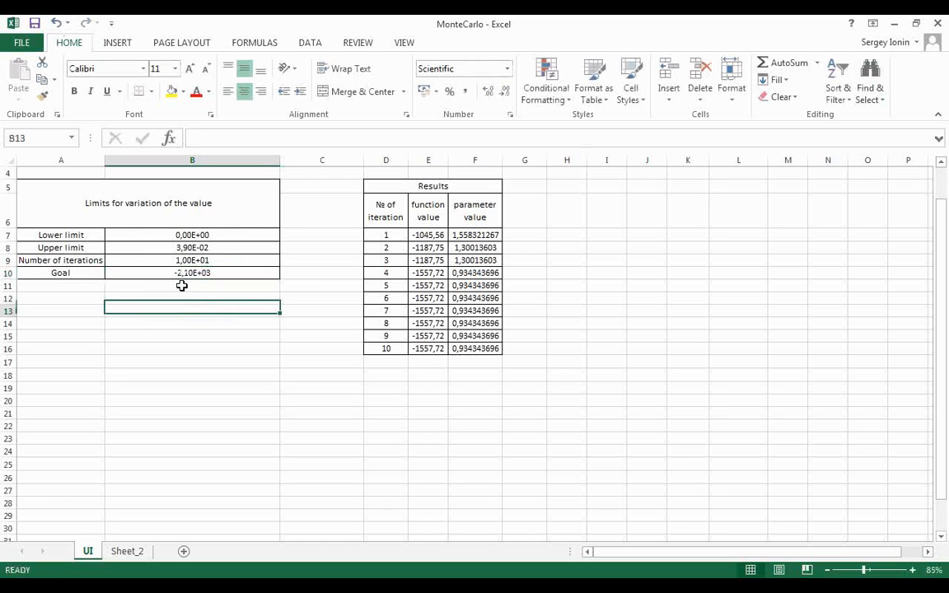
# - Undo the entries made for the lower and upper limits of the variation
pyautogui.click(55, 24)
pyautogui.click(55, 24)
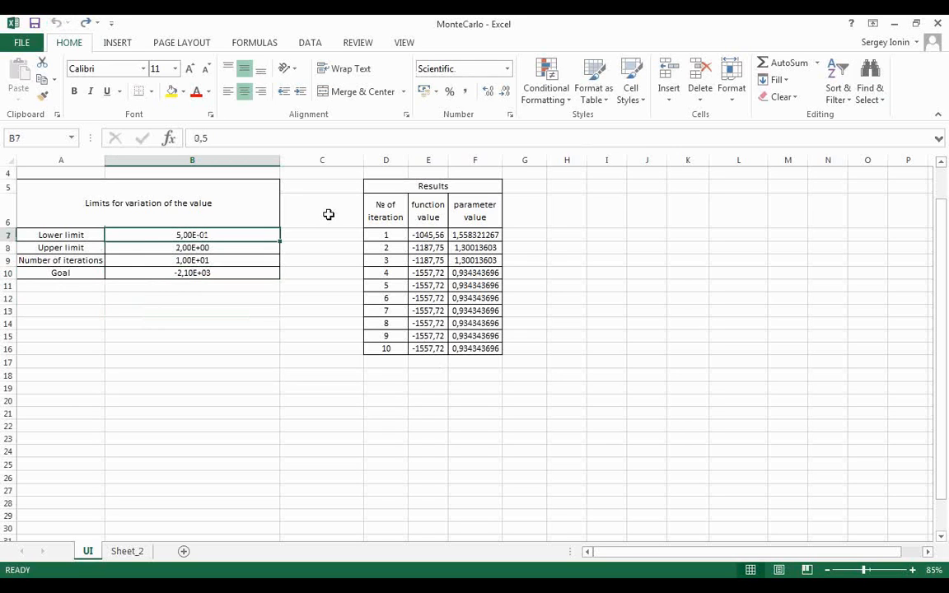
pyautogui.click(350, 202)
pyautogui.click(725, 234)
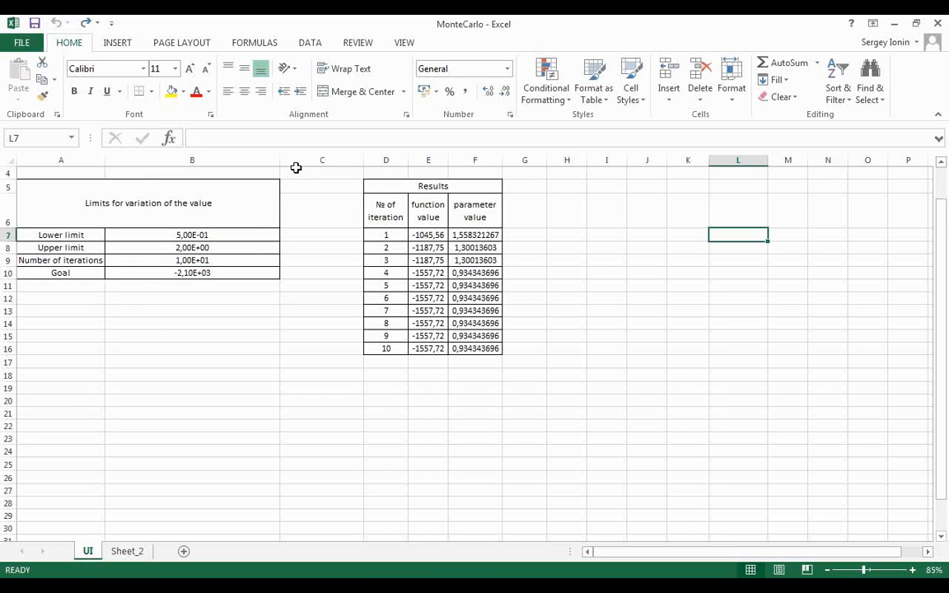
pyautogui.click(239, 232)
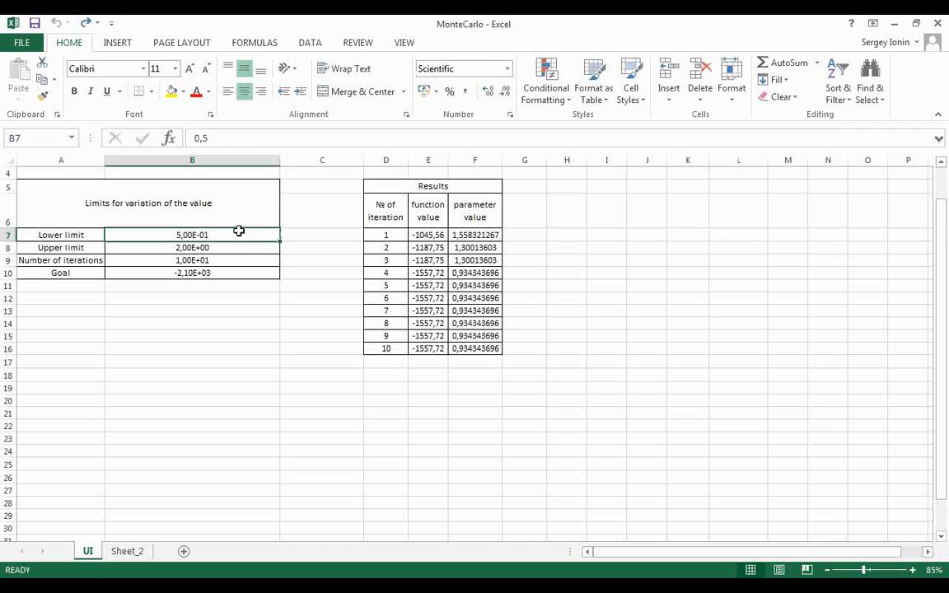
pyautogui.click(214, 273)
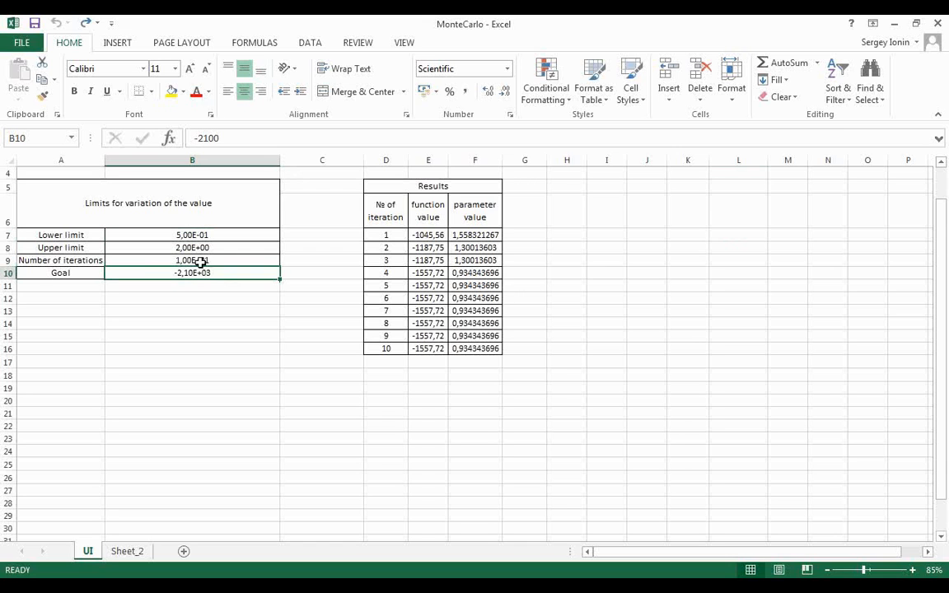
pyautogui.click(71, 260)
# - Set the lower limit of the variation to 0 and the upper limit to 0,039
pyautogui.click(216, 232)
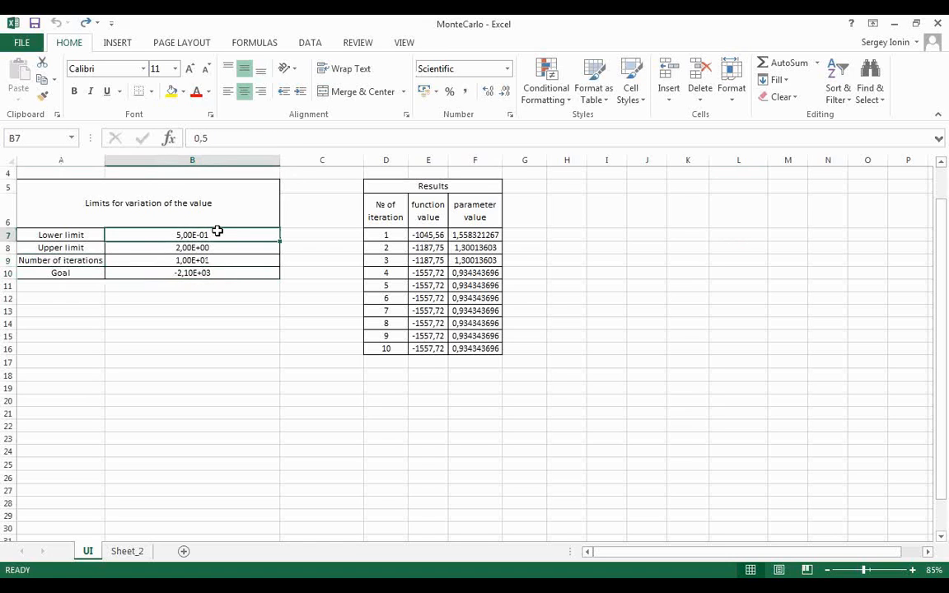
pyautogui.write('0')
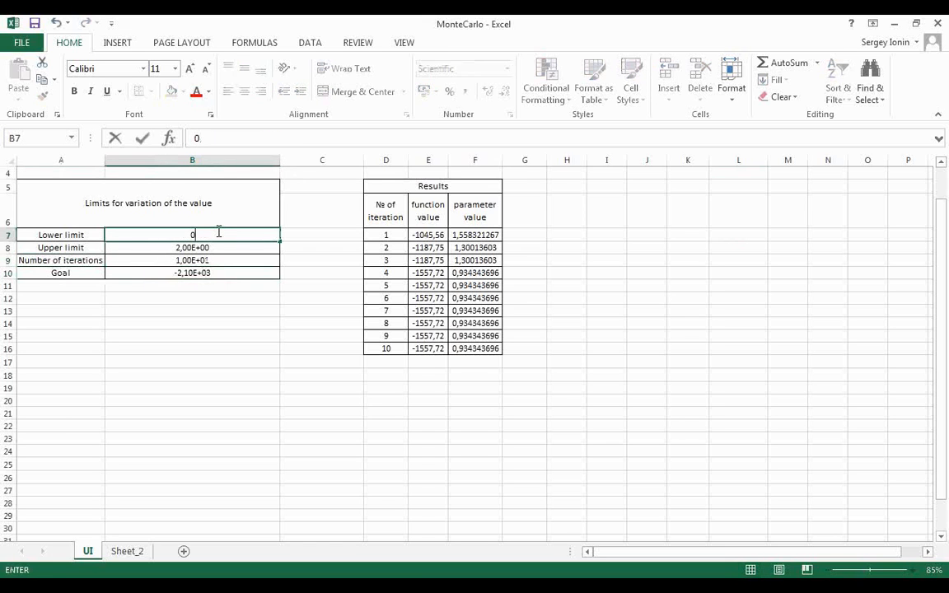
pyautogui.press('Return')
pyautogui.write('0,0')
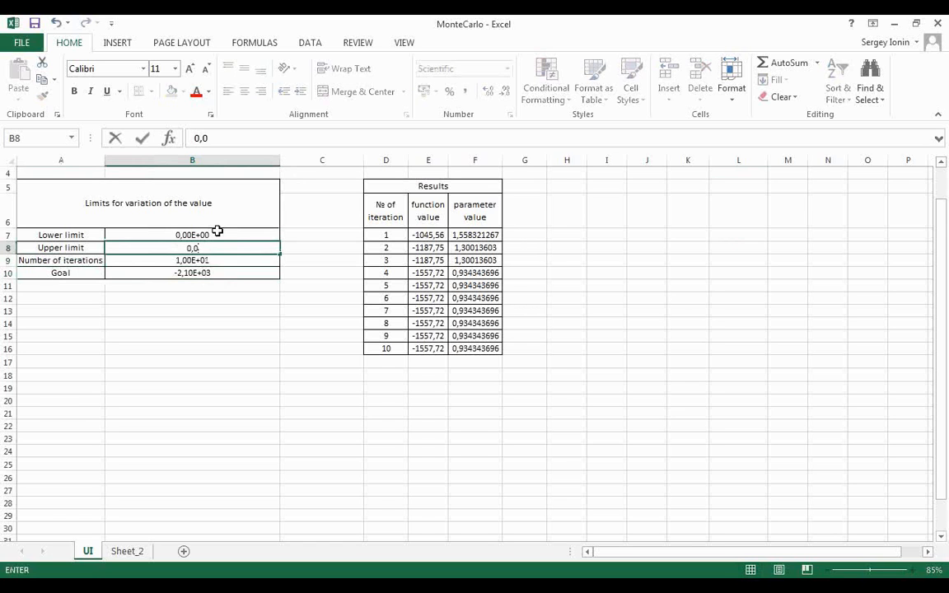
pyautogui.write('39')
pyautogui.press('Return')
pyautogui.press('Return')
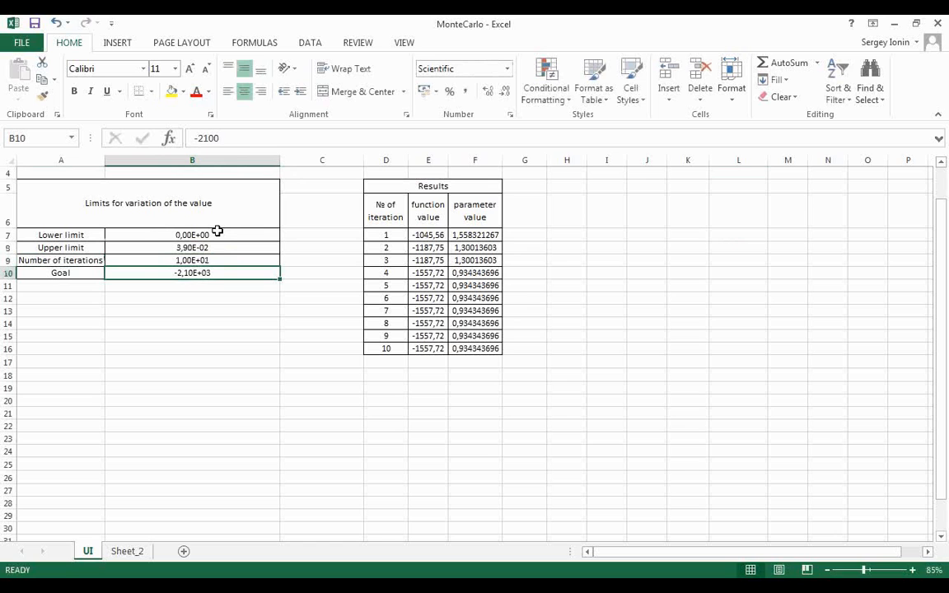
# - Set the Goal value to -1300
pyautogui.write('-1300')
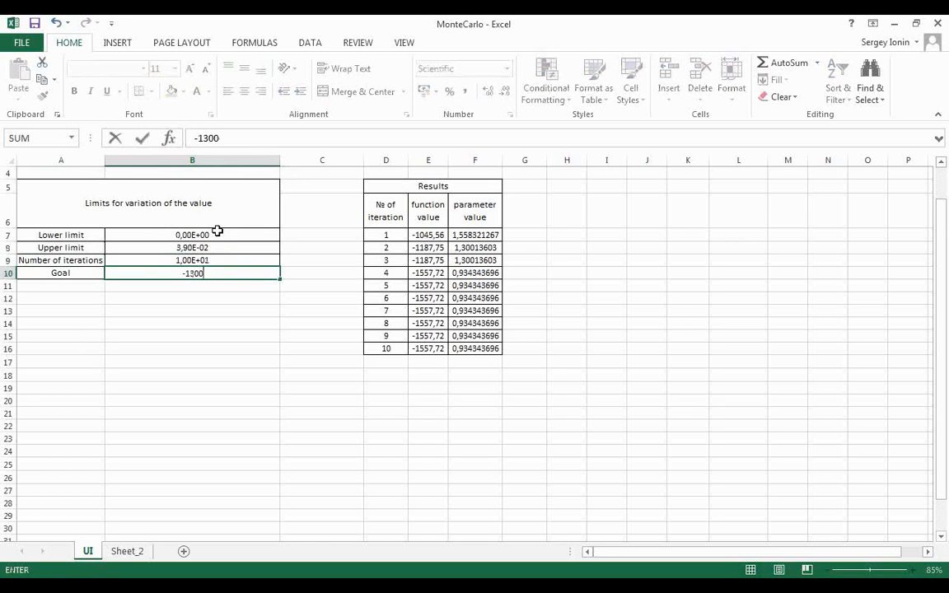
pyautogui.press('Return')
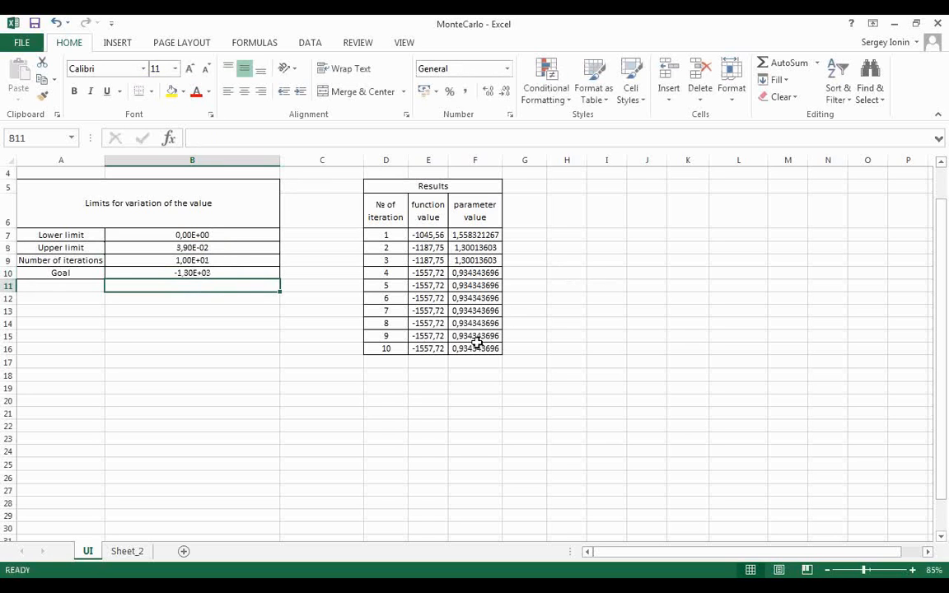
pyautogui.click(566, 285)
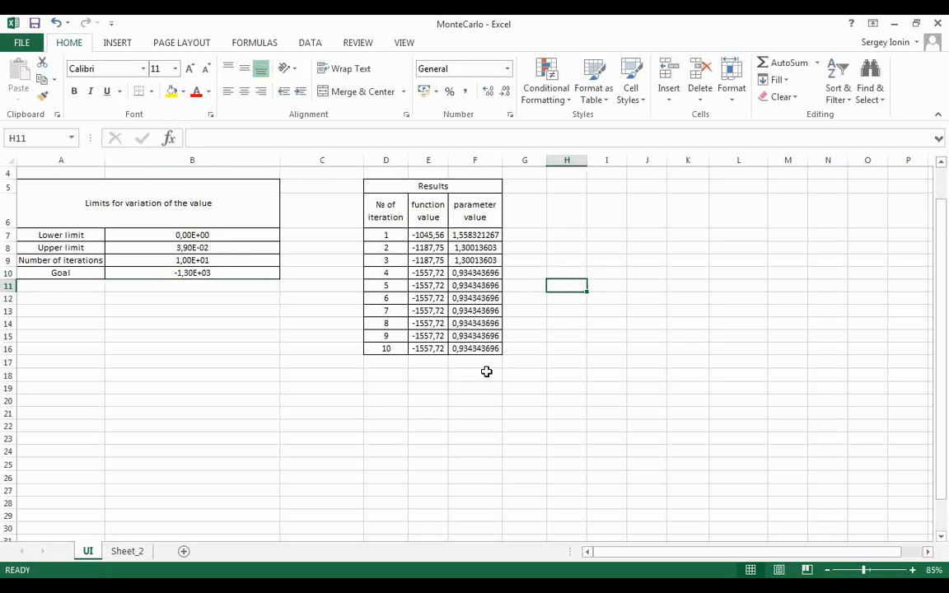
# - Open the workbook's Visual Basic editor, try to run the Optimize macro and enter debug mode at the run-time error
pyautogui.hotkey('alt', 'F11')
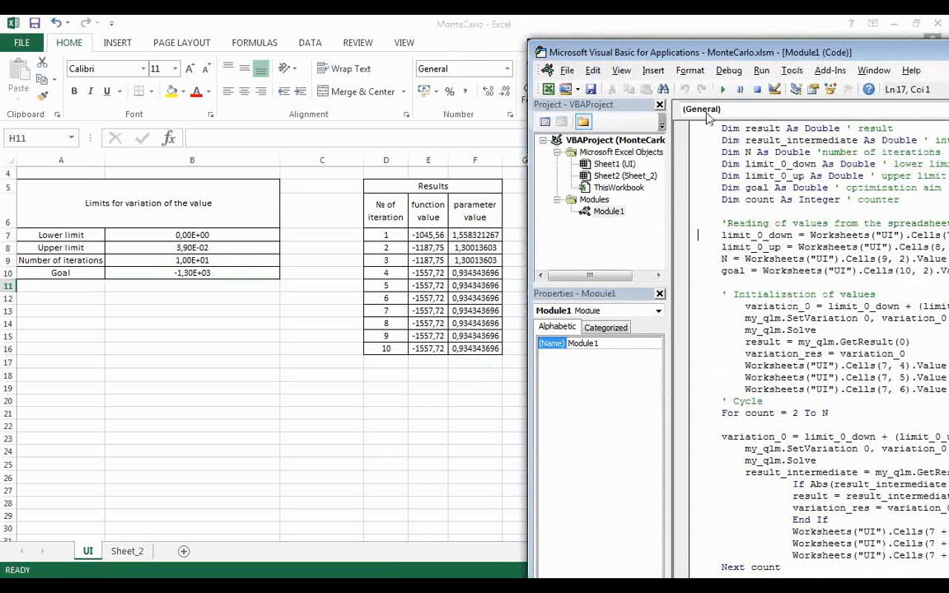
pyautogui.click(723, 89)
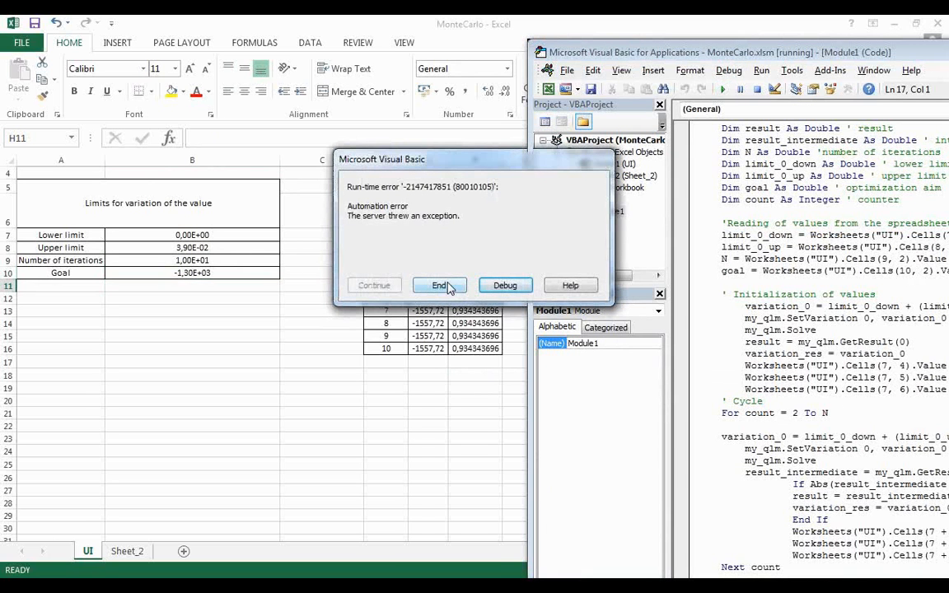
pyautogui.click(502, 285)
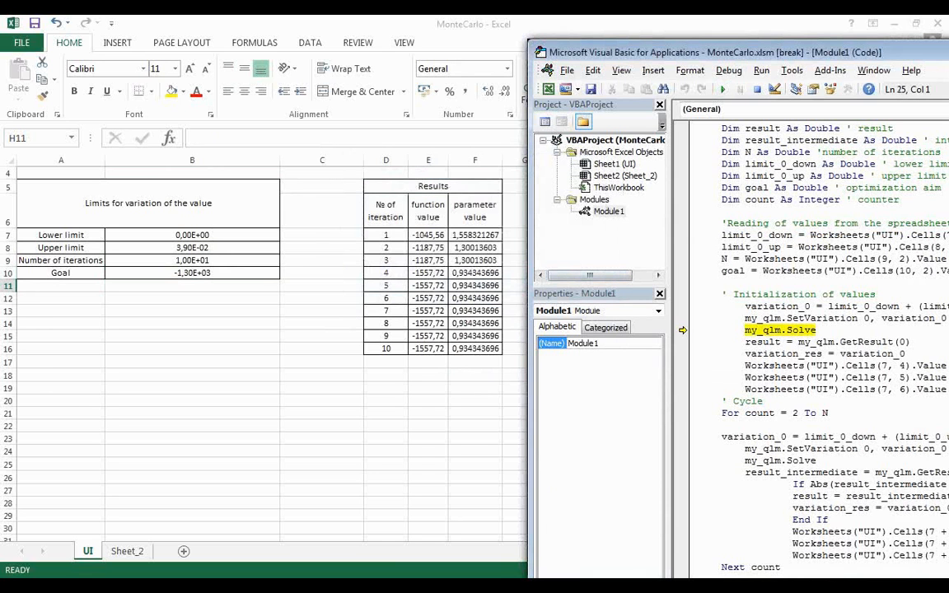
# - Close the old heat flux LabelMover optimization without saving it, and minimize the LabelMover window holding the core move optimization
pyautogui.moveTo(502, 577)
pyautogui.click(572, 504)
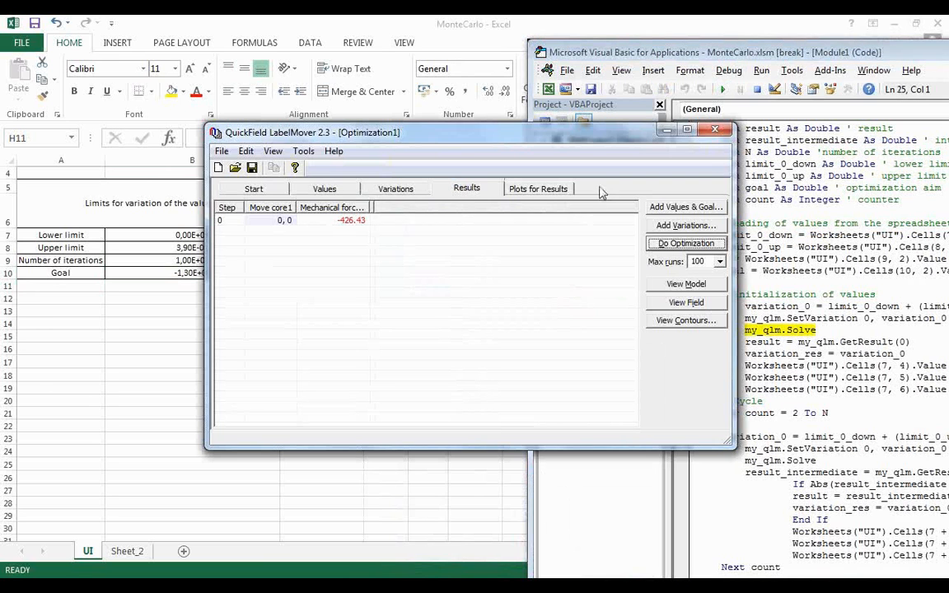
pyautogui.click(714, 130)
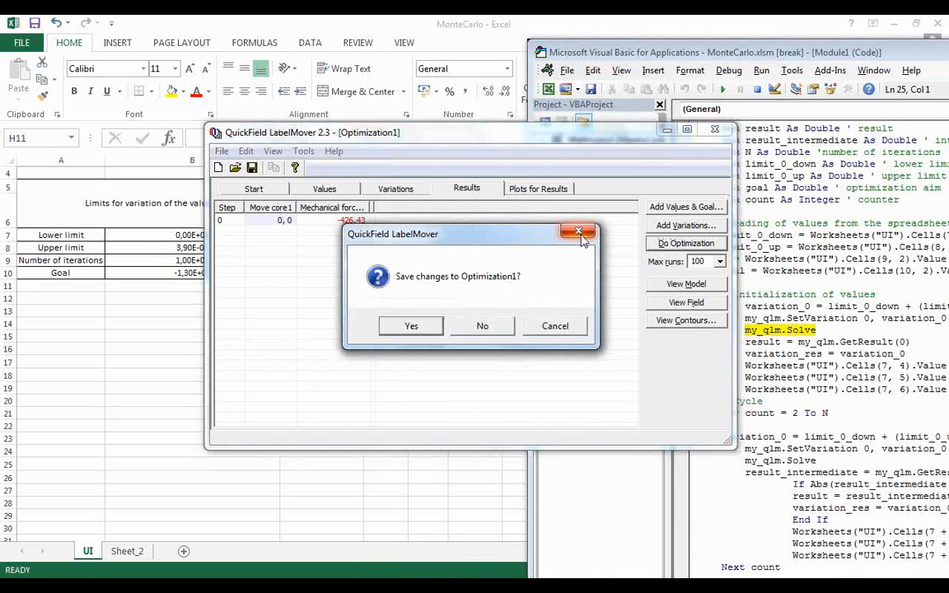
pyautogui.click(580, 237)
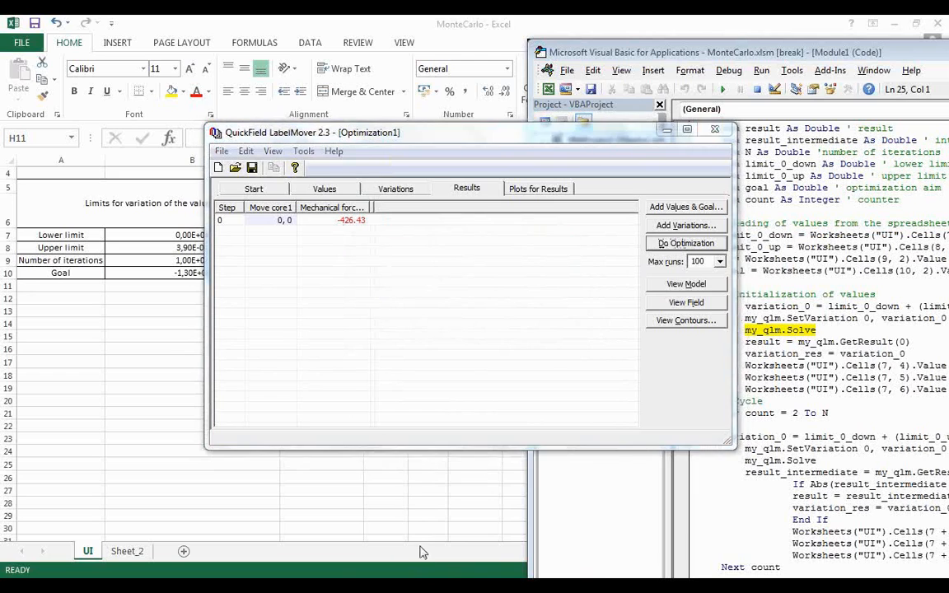
pyautogui.moveTo(502, 576)
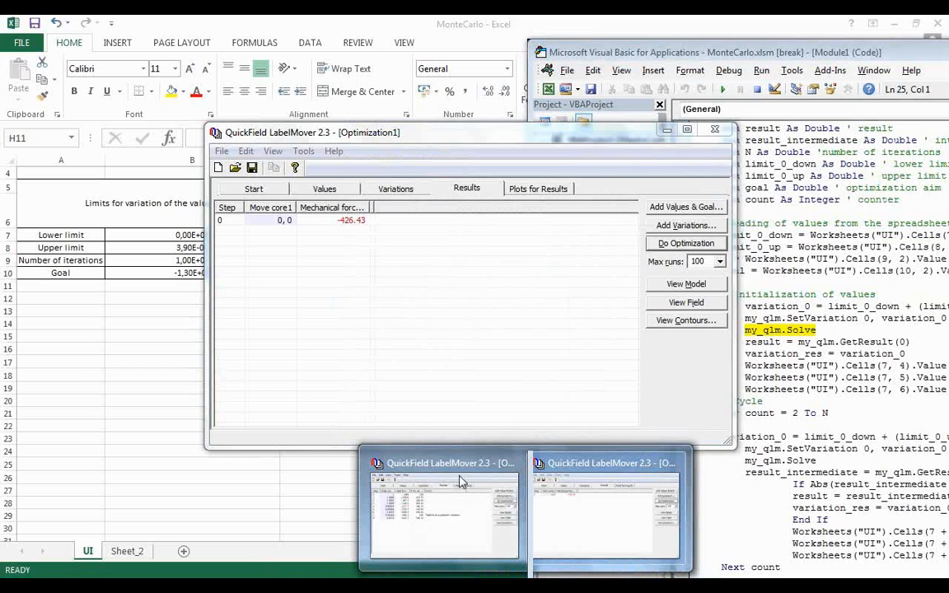
pyautogui.click(514, 466)
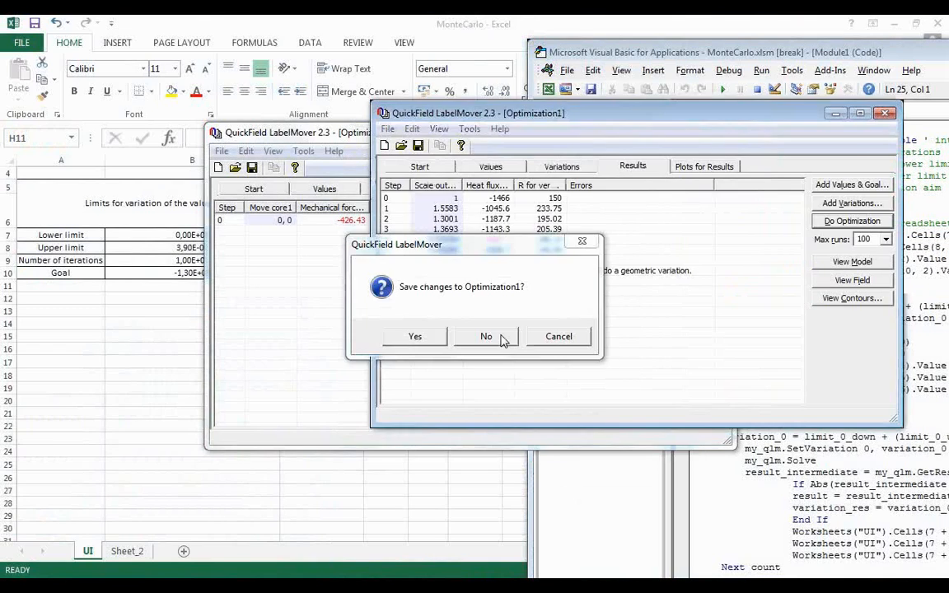
pyautogui.click(485, 336)
pyautogui.click(668, 130)
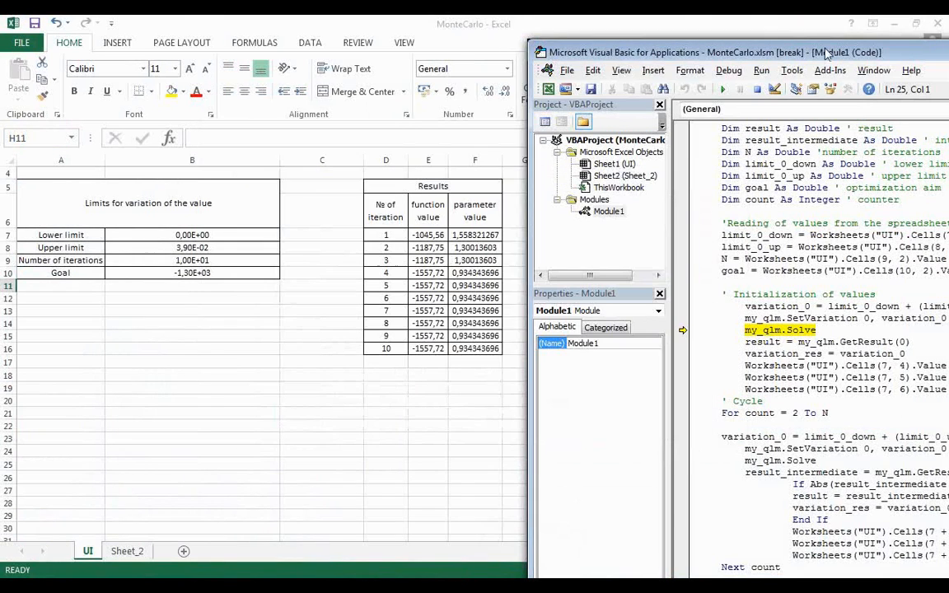
# - Reset the halted Optimize macro in the Visual Basic editor and return to the worksheet
pyautogui.moveTo(819, 52); pyautogui.dragTo(541, 71)
pyautogui.click(467, 113)
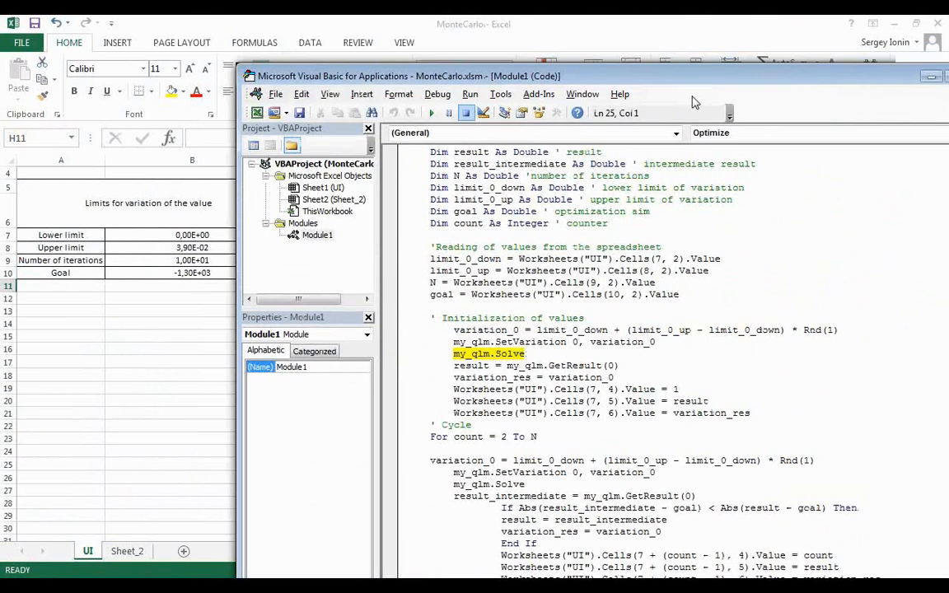
pyautogui.click(928, 76)
pyautogui.click(548, 333)
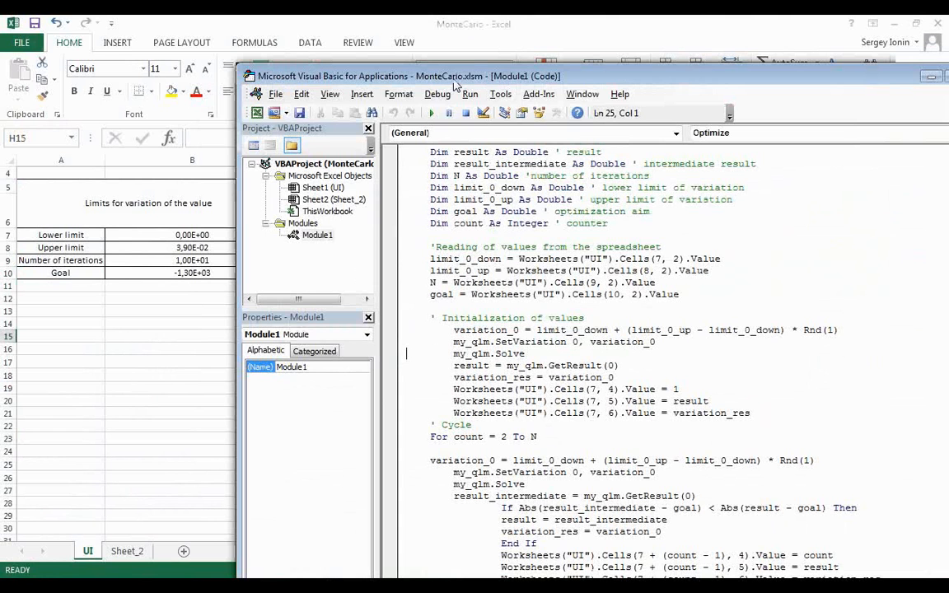
# - Run the Optimize macro again with the Results table in view, and bring the MonteCarlo workbook back to the front
pyautogui.moveTo(454, 82); pyautogui.dragTo(720, 67)
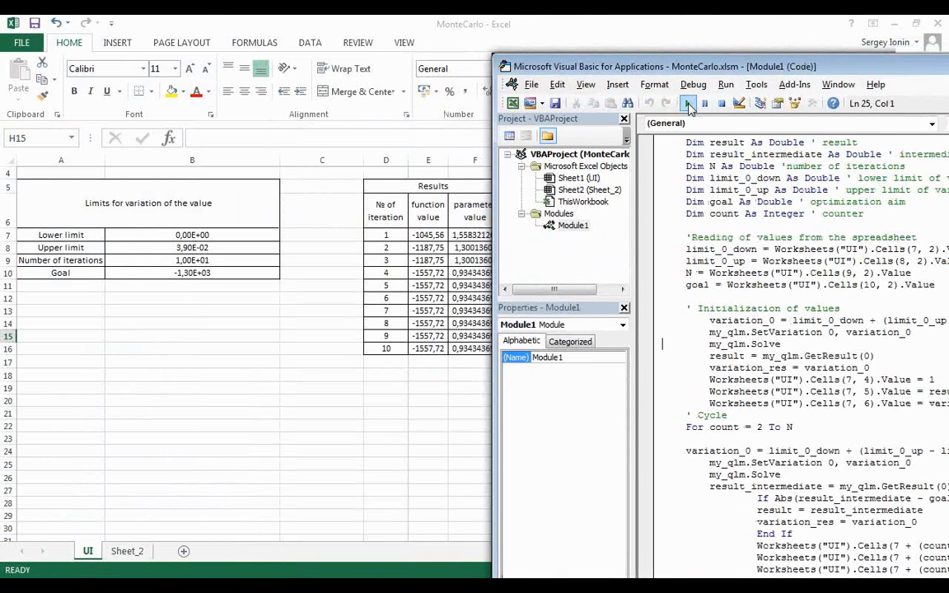
pyautogui.click(687, 104)
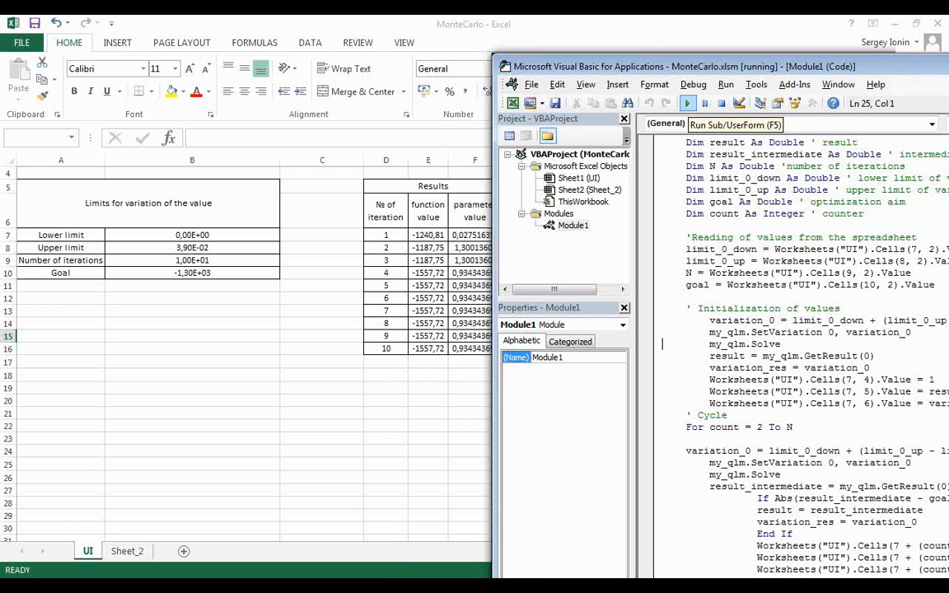
pyautogui.moveTo(523, 512)
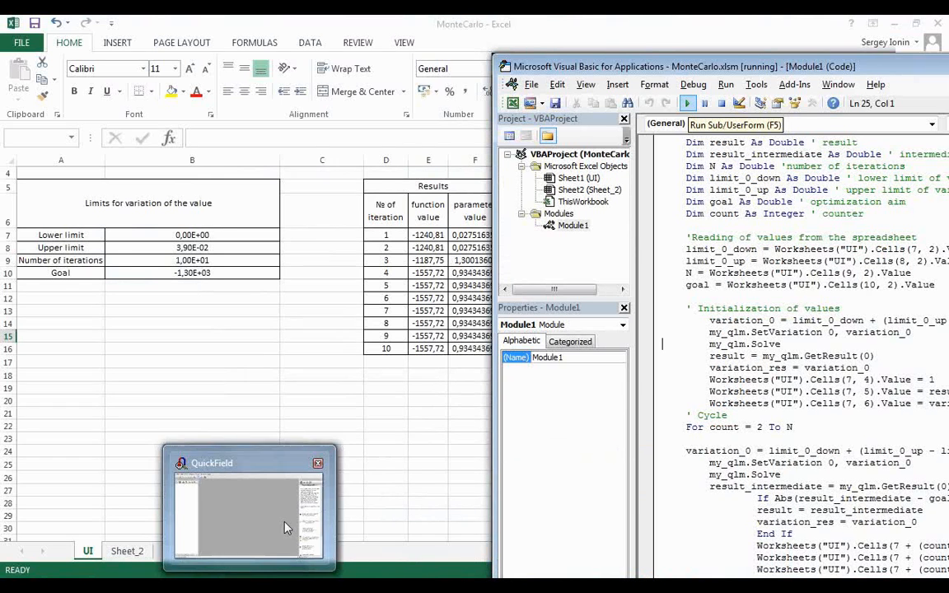
pyautogui.moveTo(284, 527)
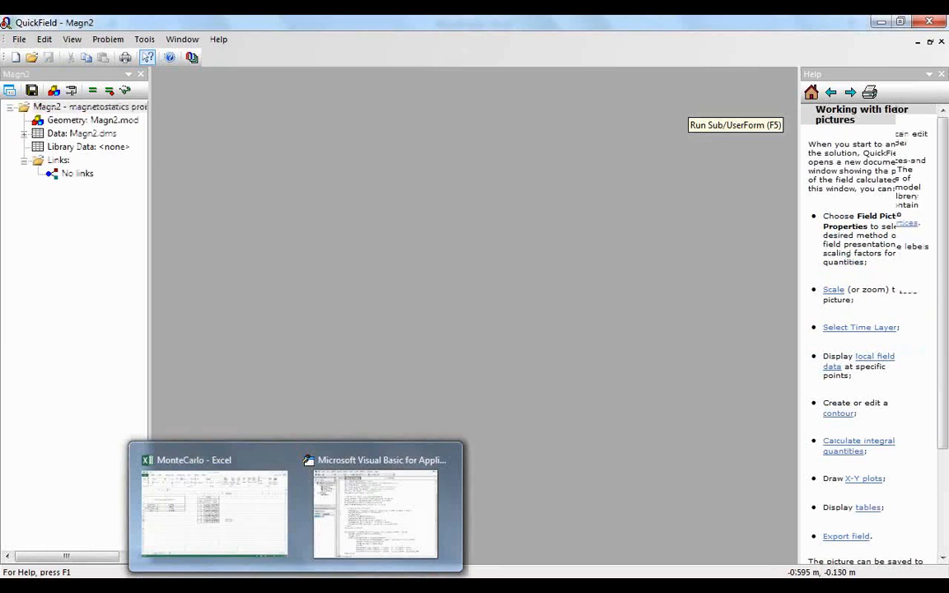
pyautogui.moveTo(251, 499)
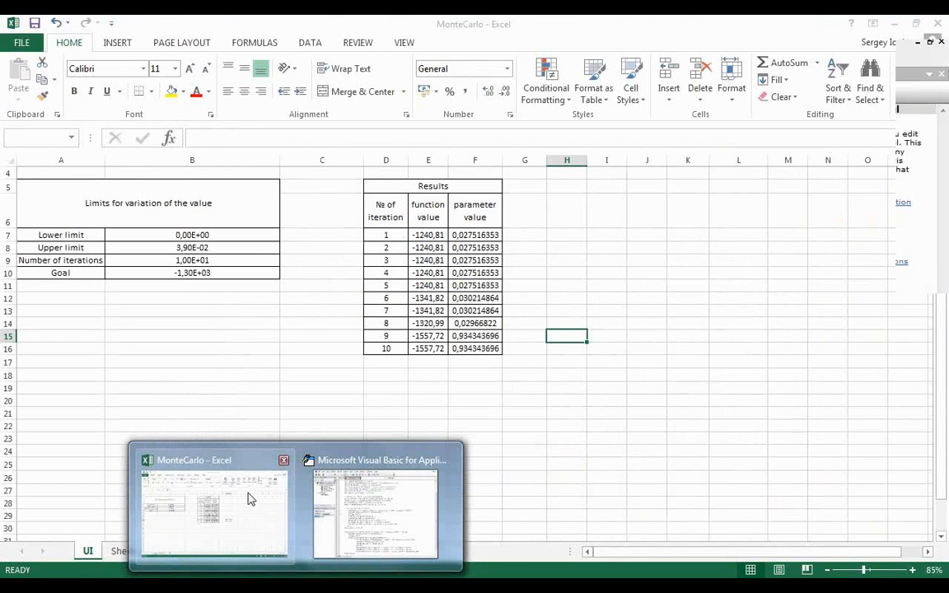
pyautogui.click(248, 495)
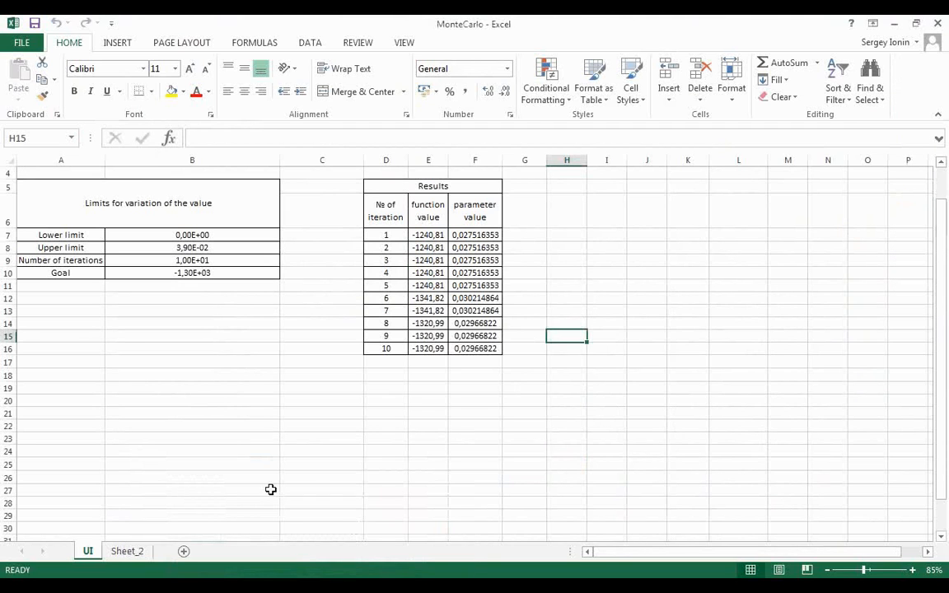
# - Examine the function value of the tenth iteration in the Results table
pyautogui.click(526, 387)
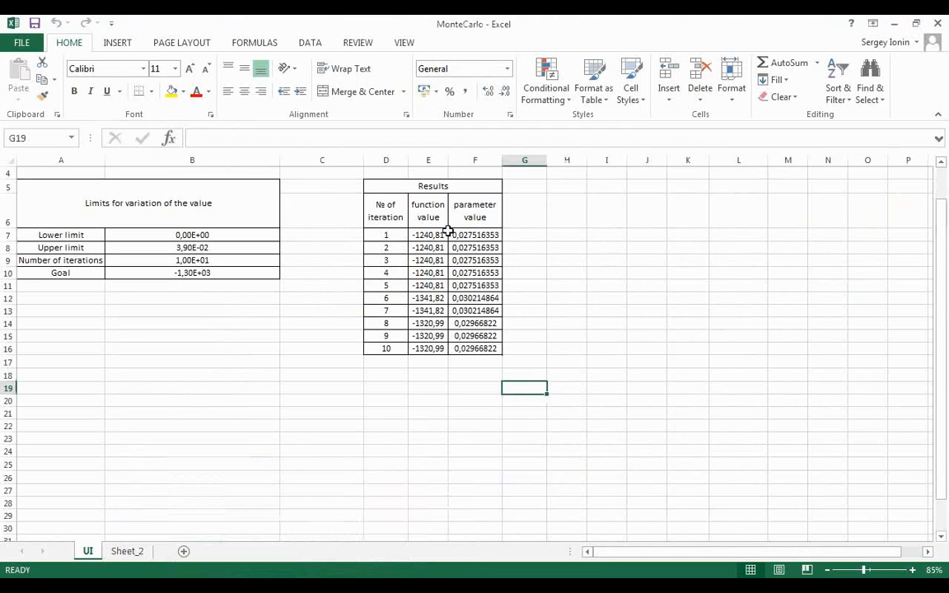
pyautogui.click(432, 350)
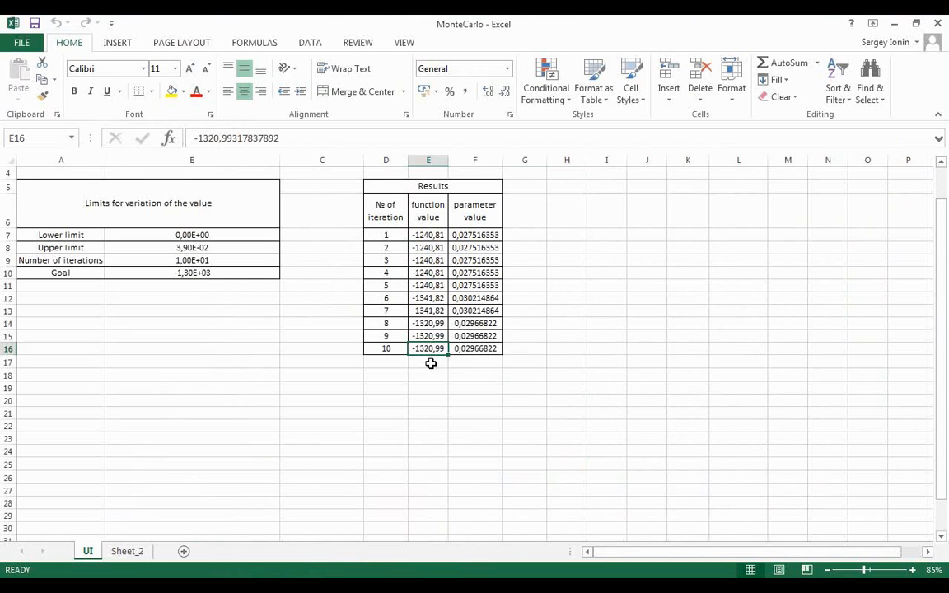
pyautogui.click(430, 365)
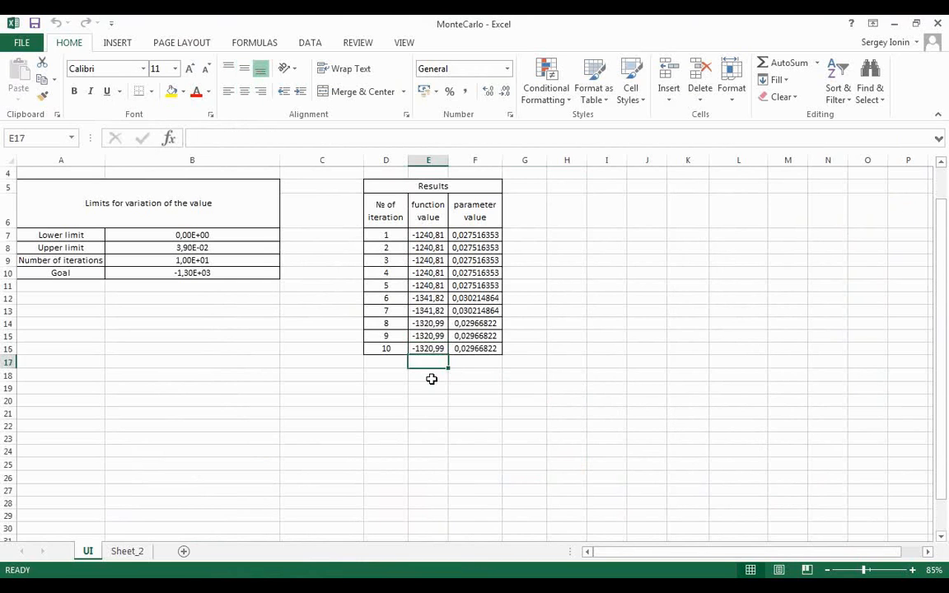
pyautogui.click(604, 352)
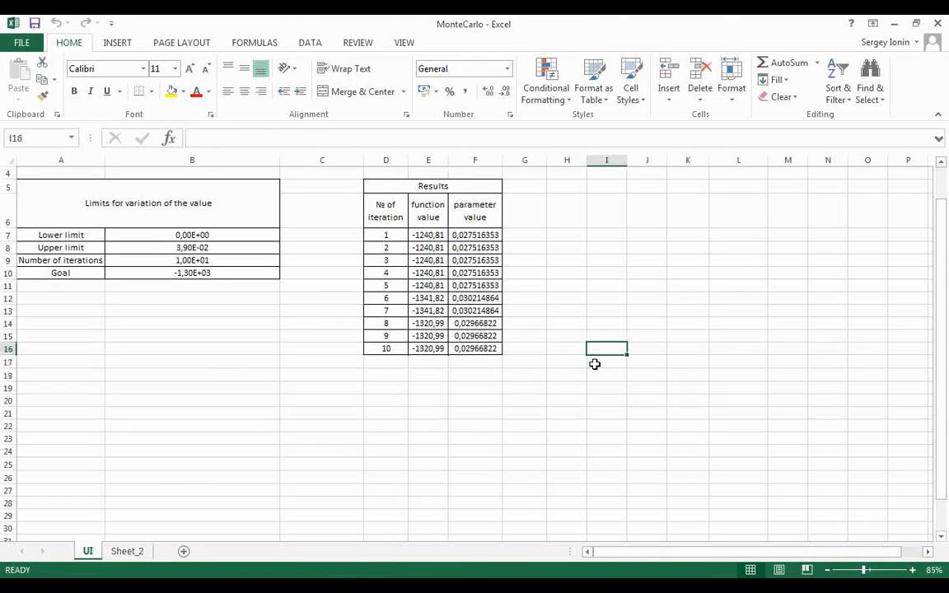
pyautogui.write('1-')
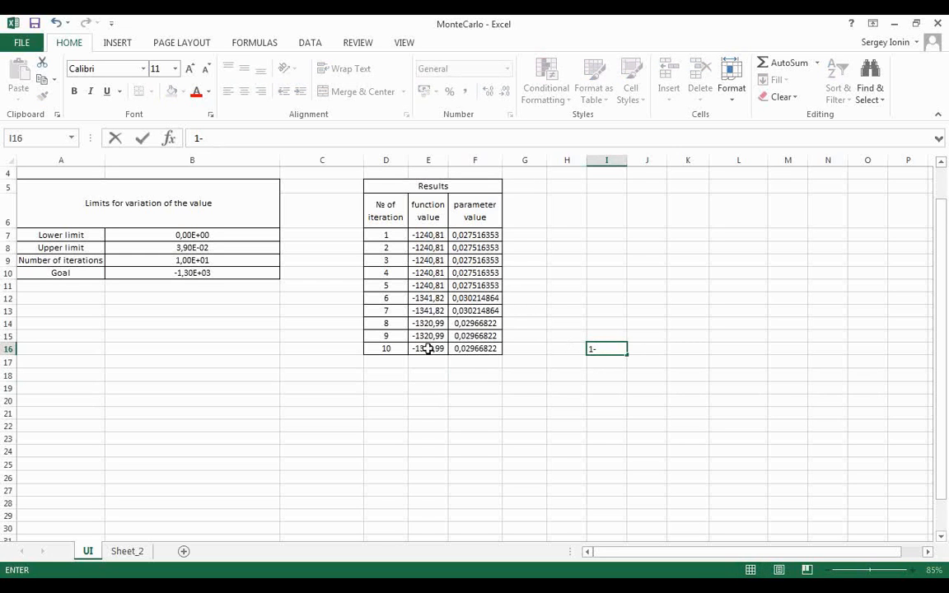
pyautogui.click(427, 348)
pyautogui.click(609, 350)
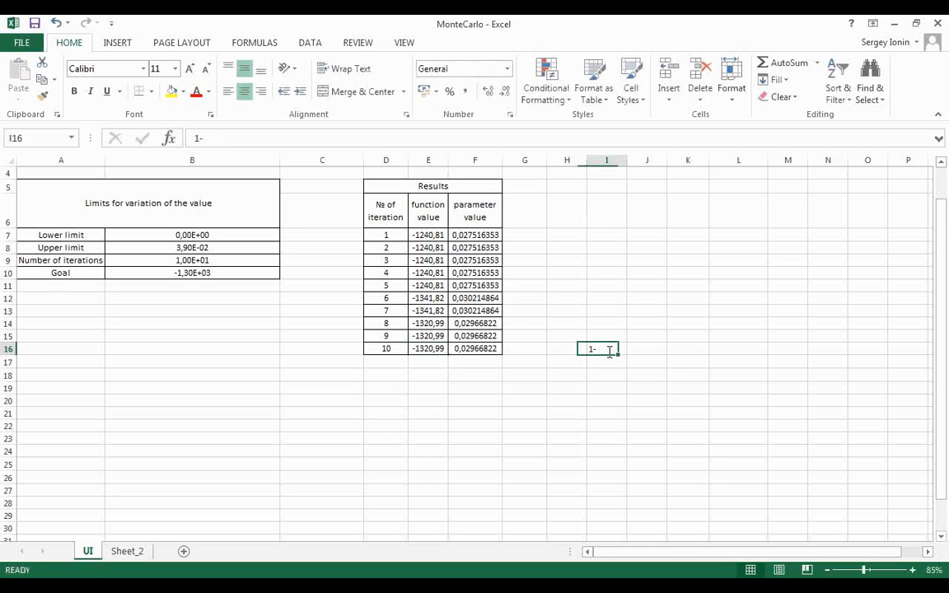
pyautogui.doubleClick(610, 352)
pyautogui.press('BackSpace')
pyautogui.press('BackSpace')
pyautogui.click(471, 374)
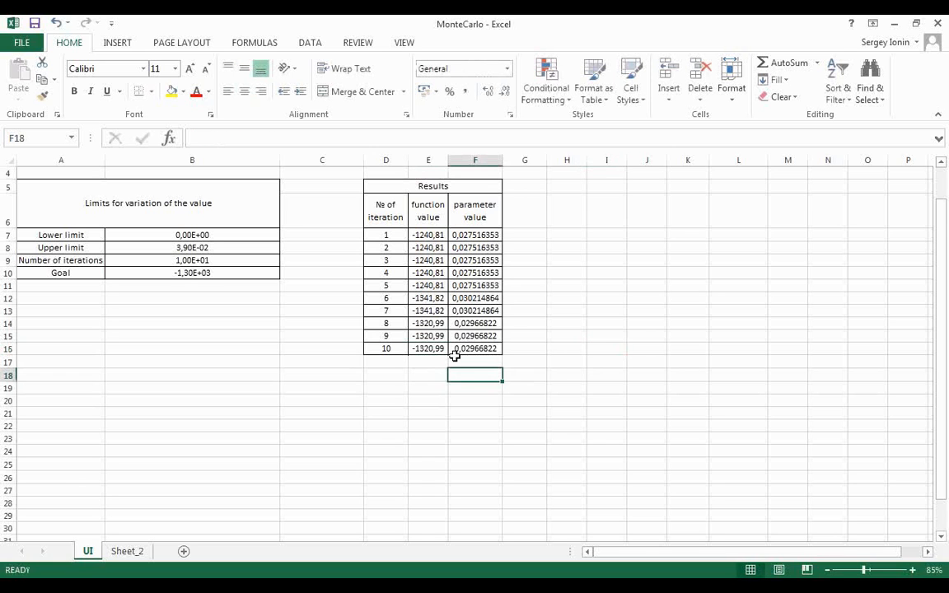
# - Calculate the tenth iteration's relative deviation from the goal in cell I16 with the formula =1-E16/B10
pyautogui.click(606, 349)
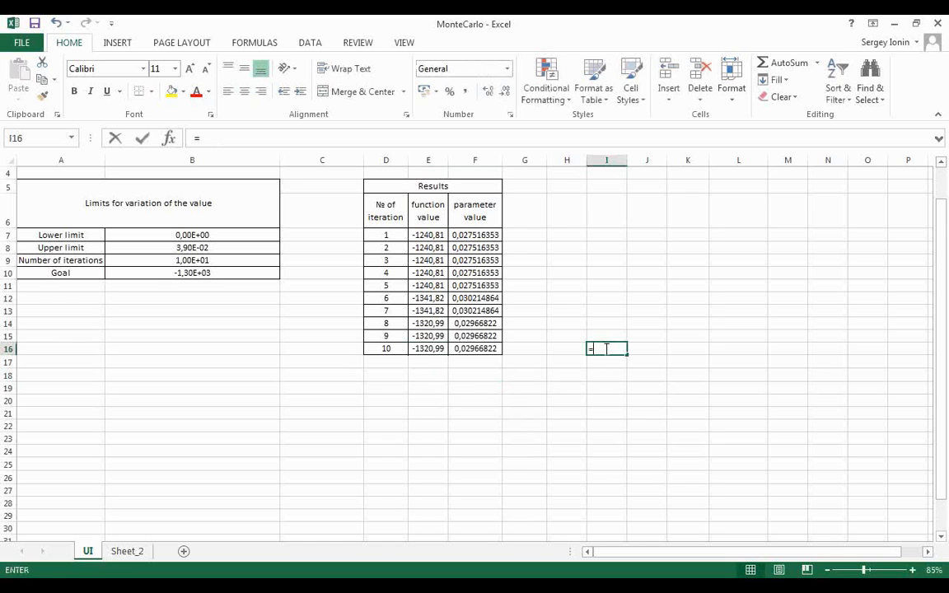
pyautogui.write('=1-')
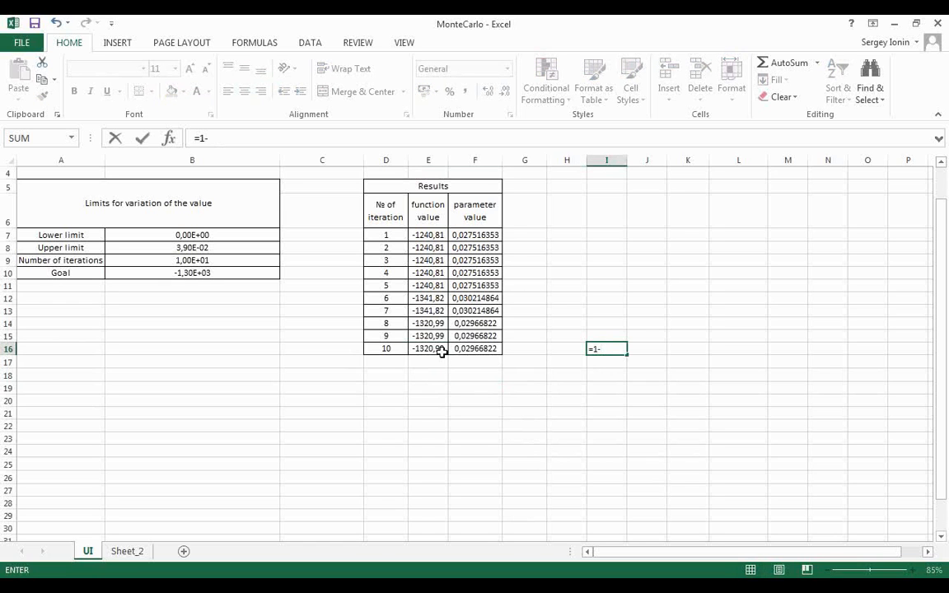
pyautogui.click(428, 349)
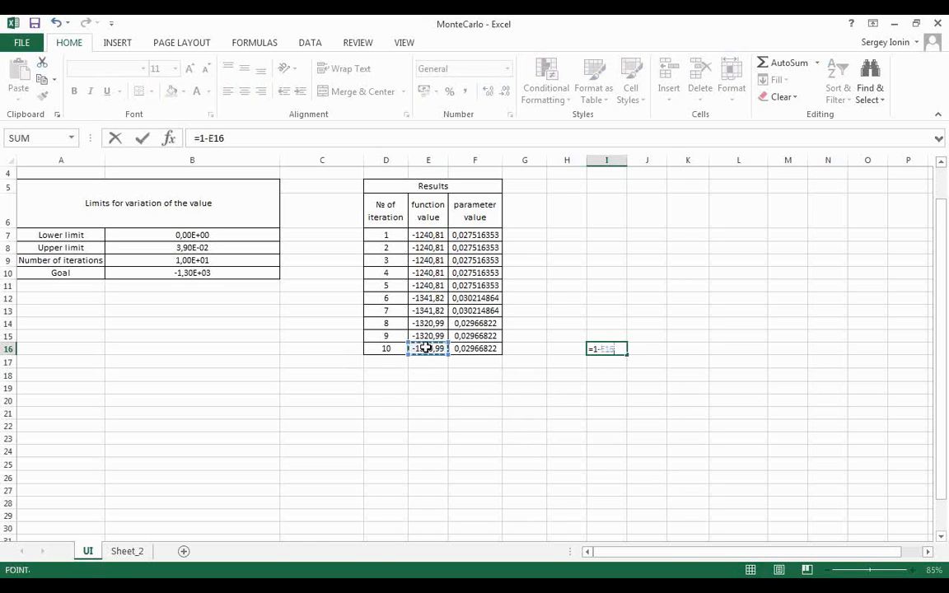
pyautogui.write('/')
pyautogui.click(216, 271)
pyautogui.press('Return')
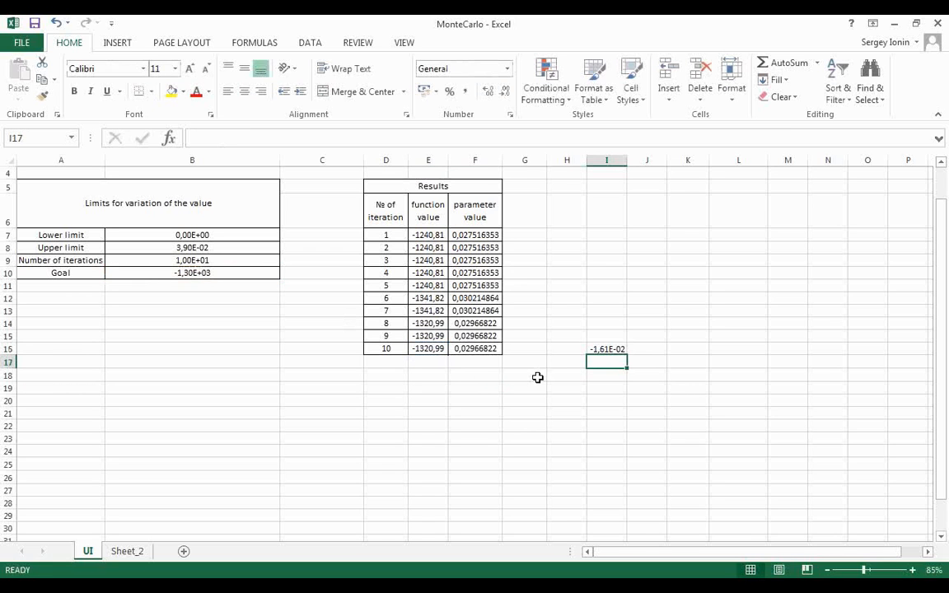
# - Clear the deviation formula from cell I16
pyautogui.click(605, 349)
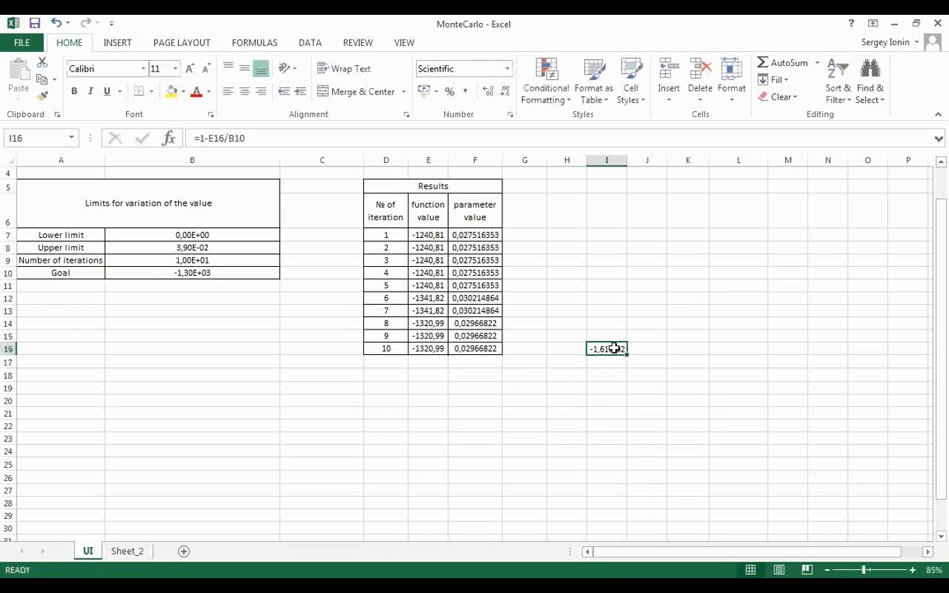
pyautogui.press('BackSpace')
pyautogui.press('Down')
pyautogui.press('Down')
pyautogui.press('Down')
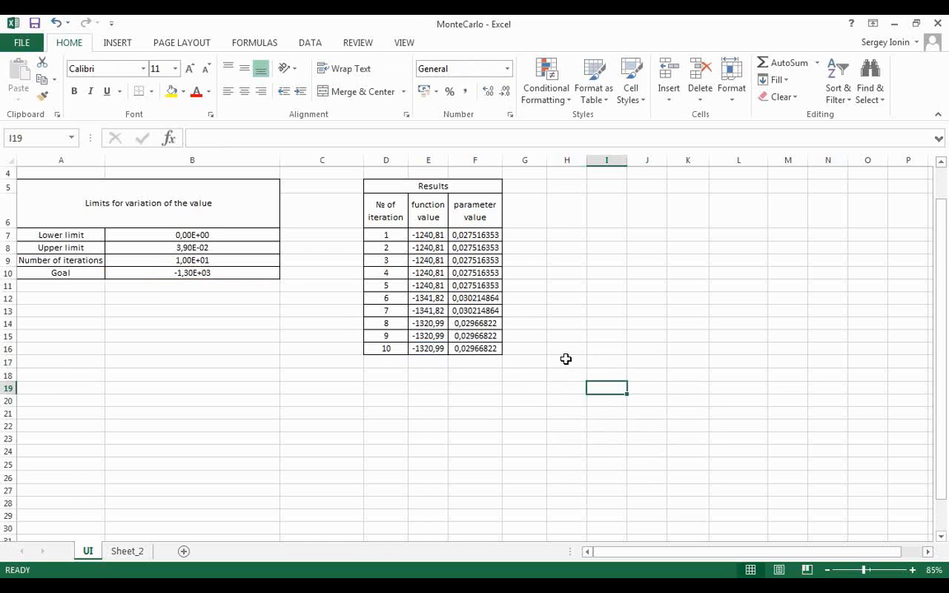
pyautogui.click(566, 359)
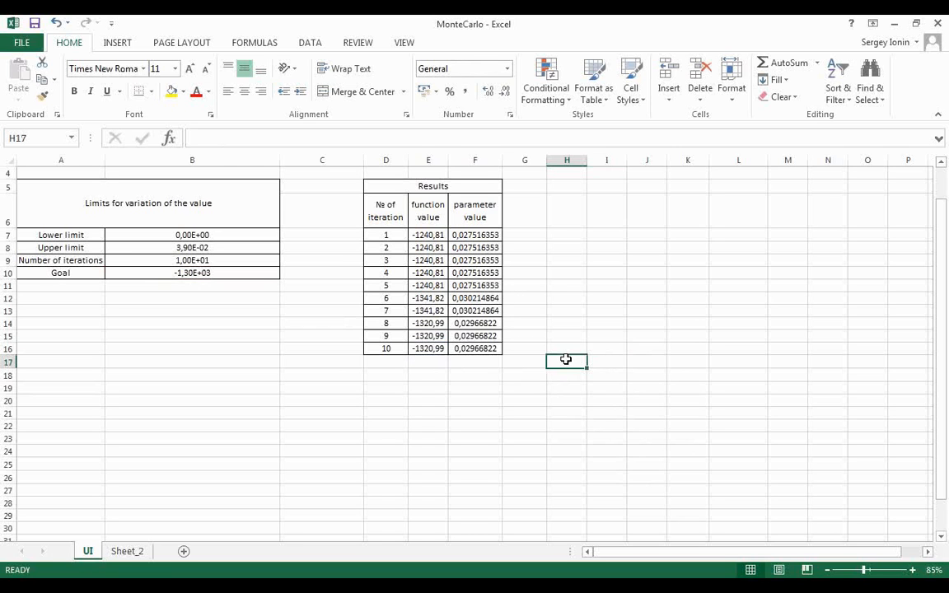
pyautogui.doubleClick(566, 359)
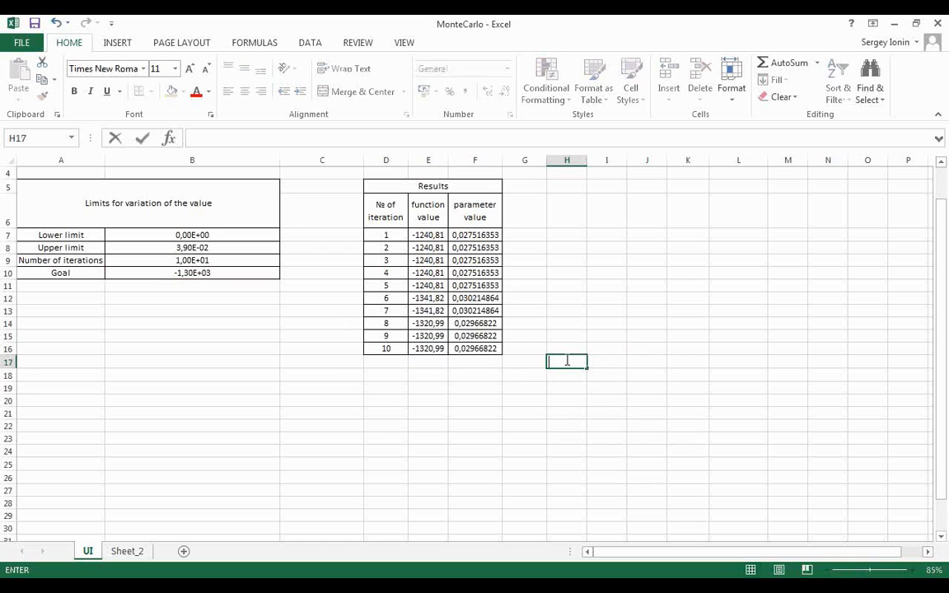
pyautogui.write('=(')
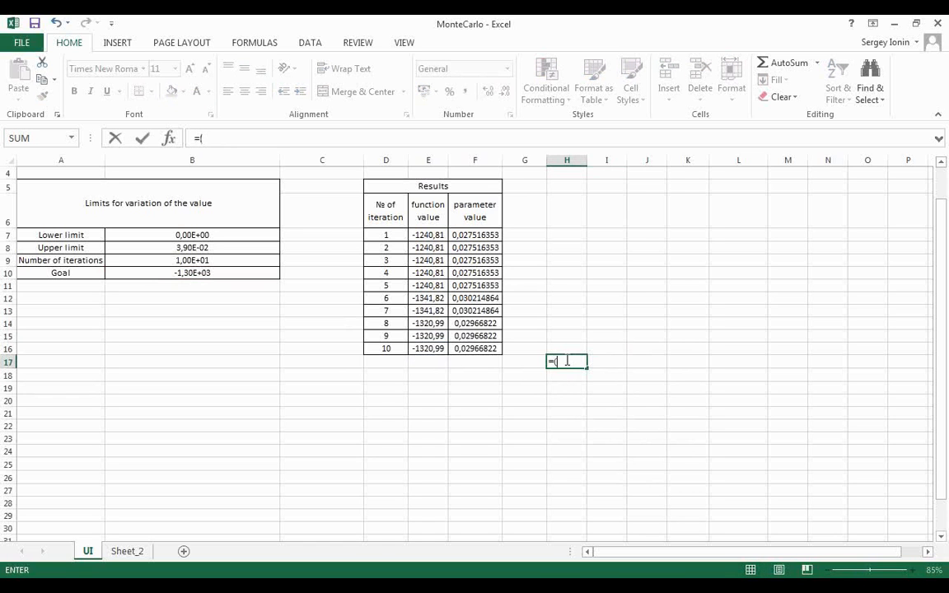
pyautogui.write('1-')
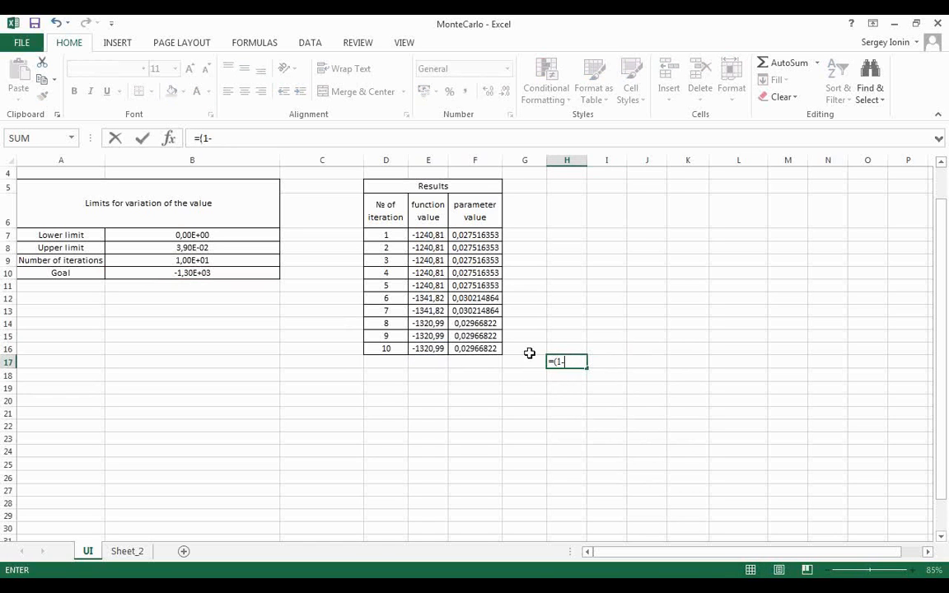
pyautogui.click(433, 347)
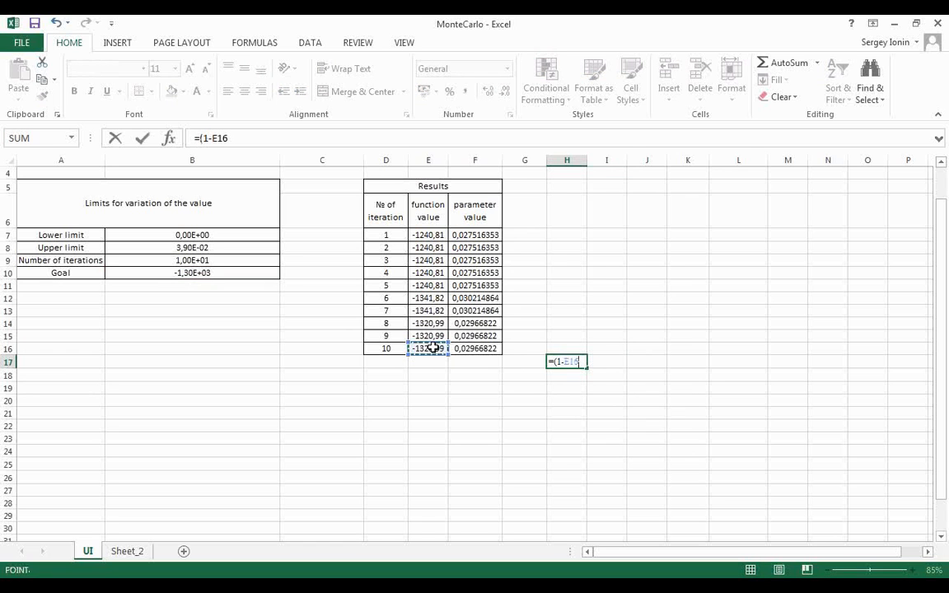
pyautogui.write('/')
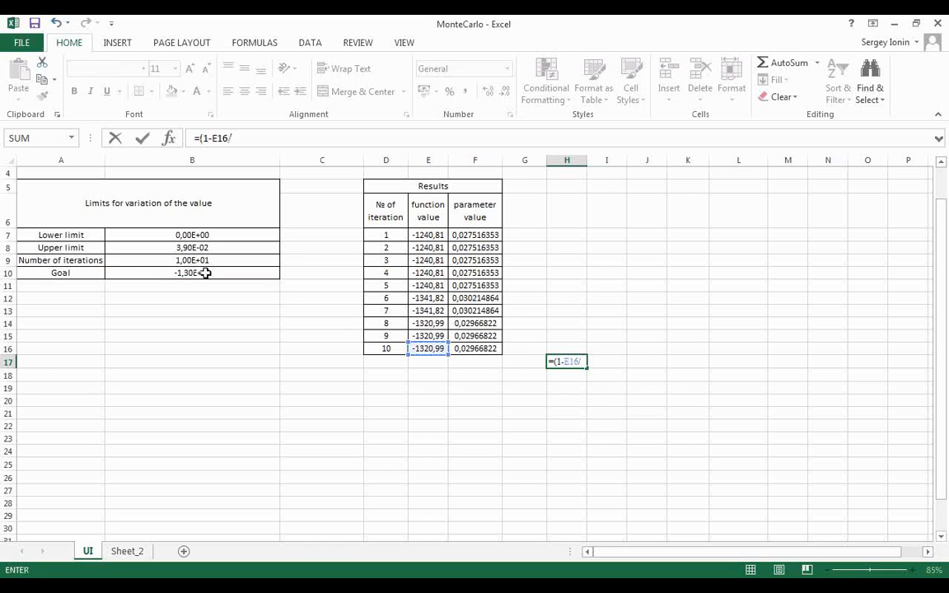
pyautogui.click(205, 273)
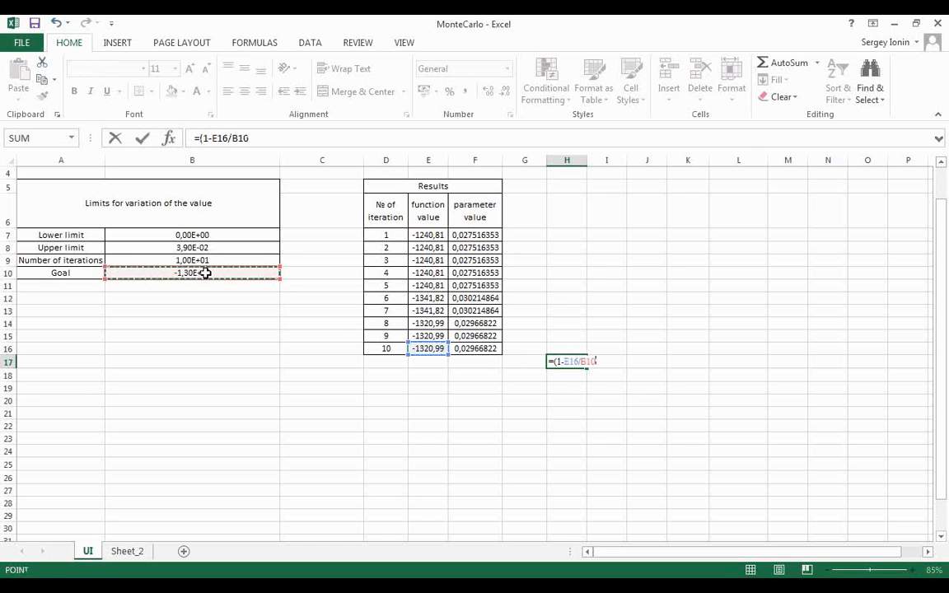
pyautogui.write(')')
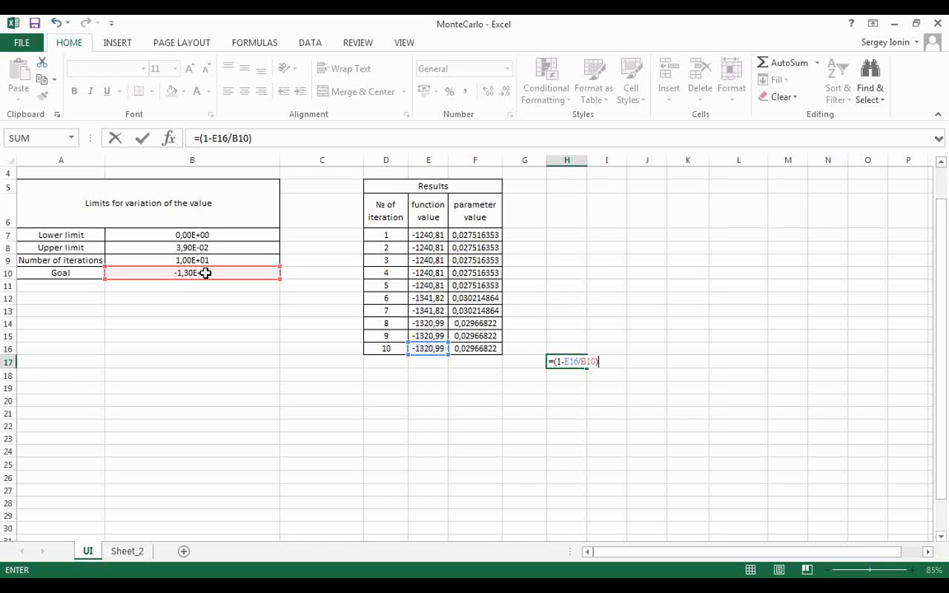
pyautogui.write('8')
pyautogui.press('BackSpace')
pyautogui.press('BackSpace')
pyautogui.press('BackSpace')
pyautogui.press('BackSpace')
pyautogui.press('BackSpace')
pyautogui.press('BackSpace')
pyautogui.press('BackSpace')
pyautogui.press('BackSpace')
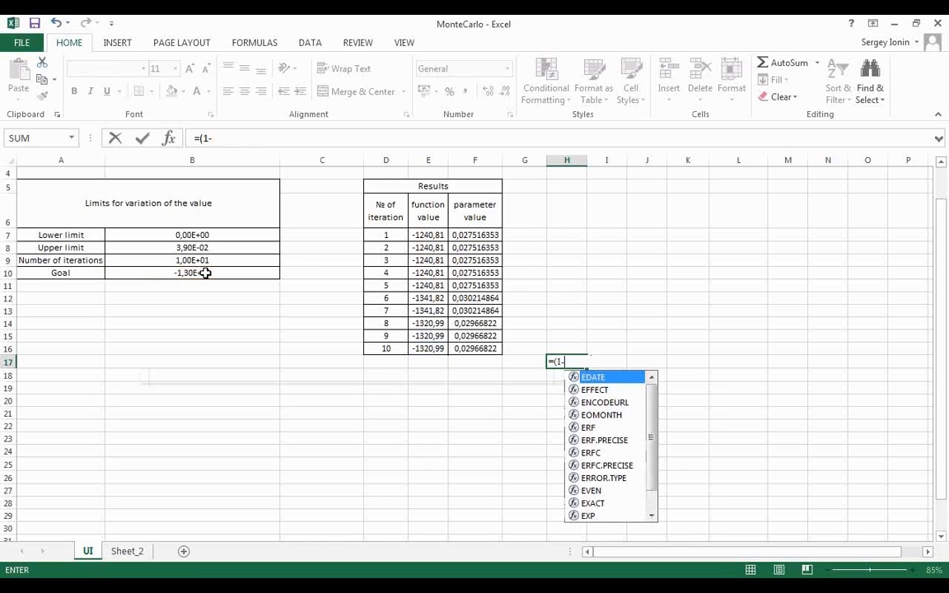
pyautogui.press('Escape')
pyautogui.click(565, 412)
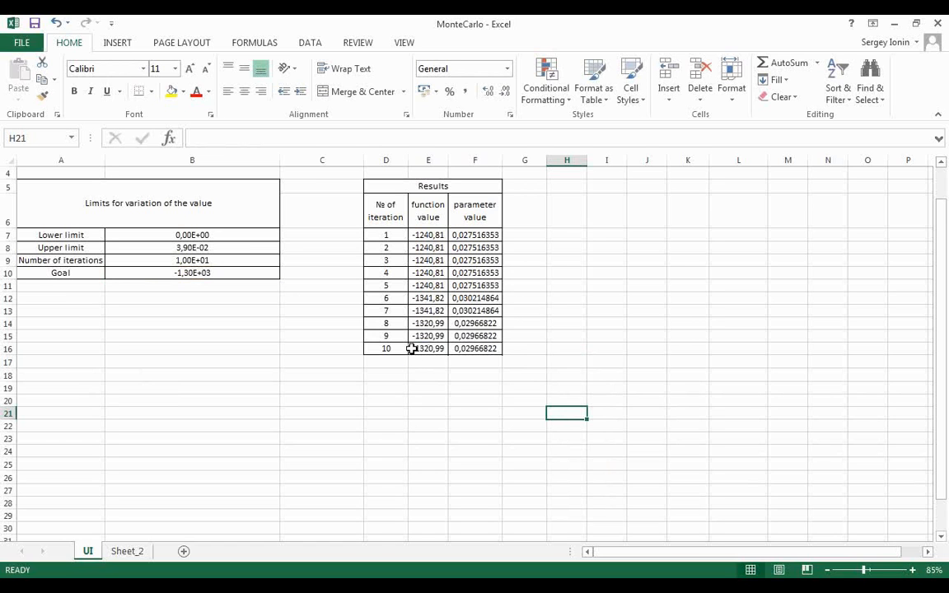
# - Switch from the MonteCarlo workbook to the presentation slide about the allowable force for the dynamo wrench
pyautogui.click(940, 98)
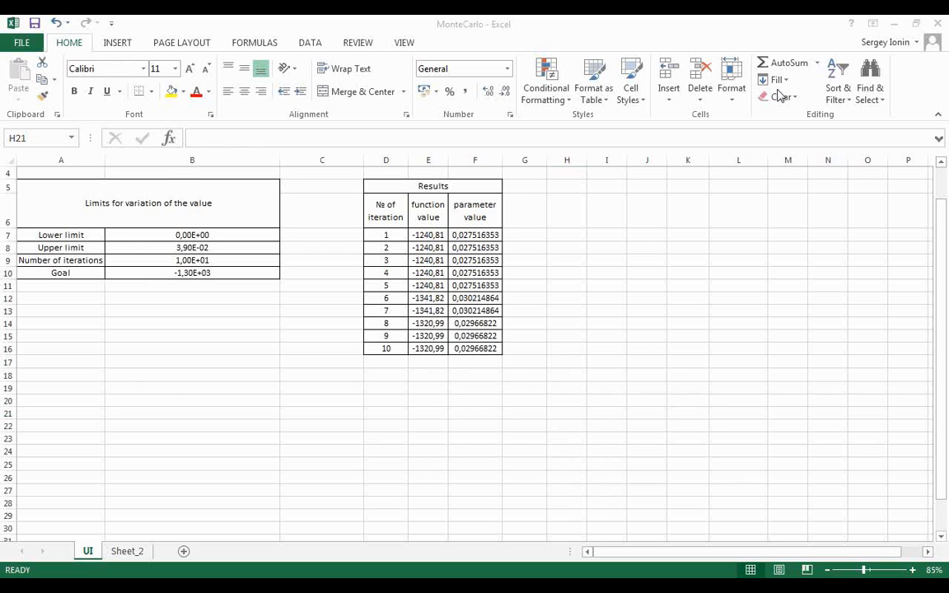
pyautogui.hotkey('alt', 'Tab')
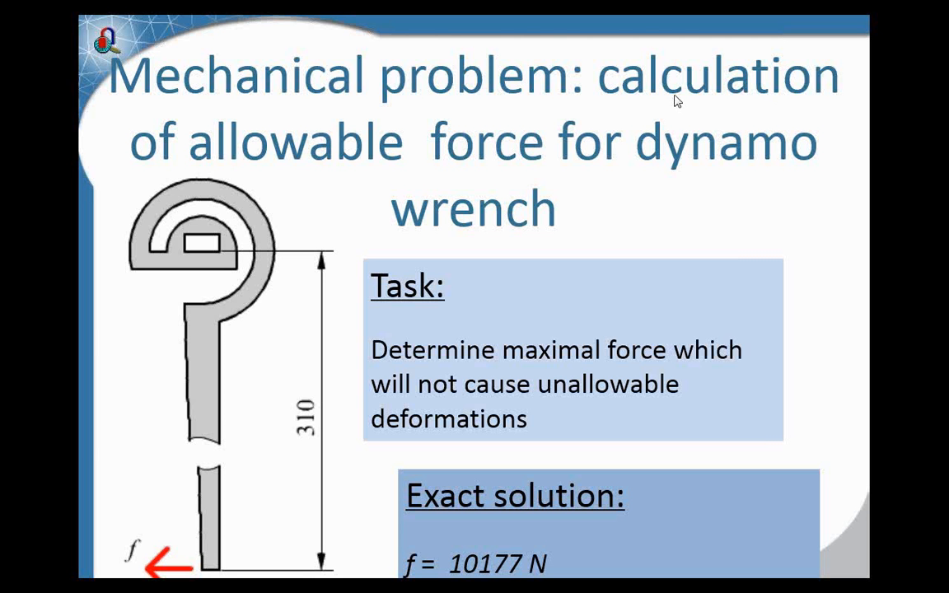
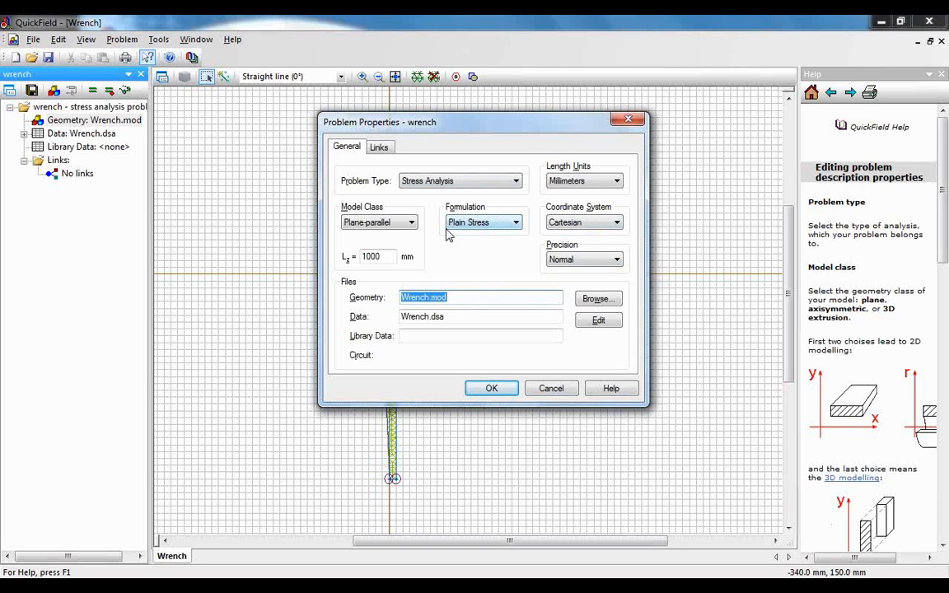
# - Close the wrench problem's properties in QuickField, list its block and edge labels, and review the elasticity properties of the steel block
pyautogui.click(488, 390)
pyautogui.click(23, 134)
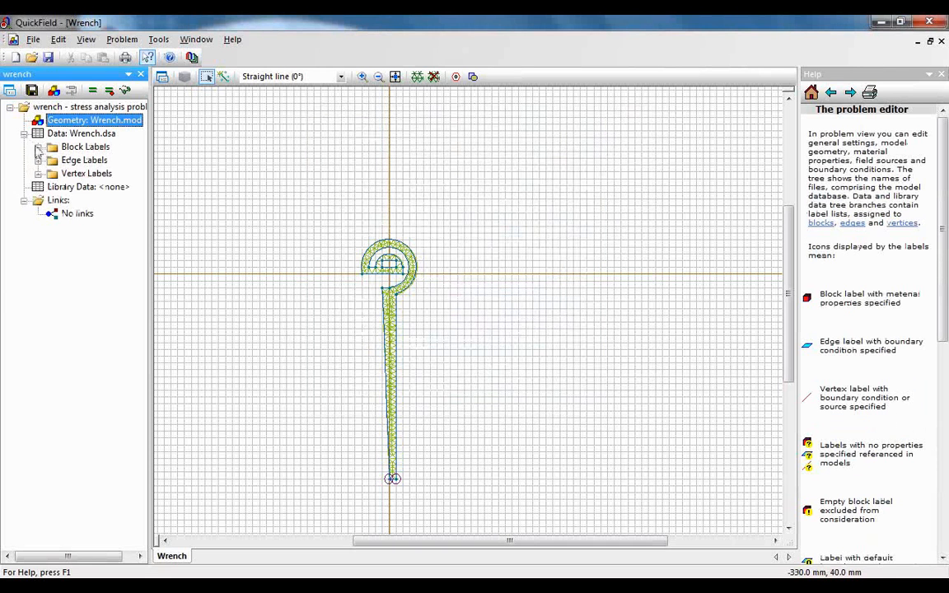
pyautogui.click(38, 146)
pyautogui.click(37, 174)
pyautogui.click(78, 160)
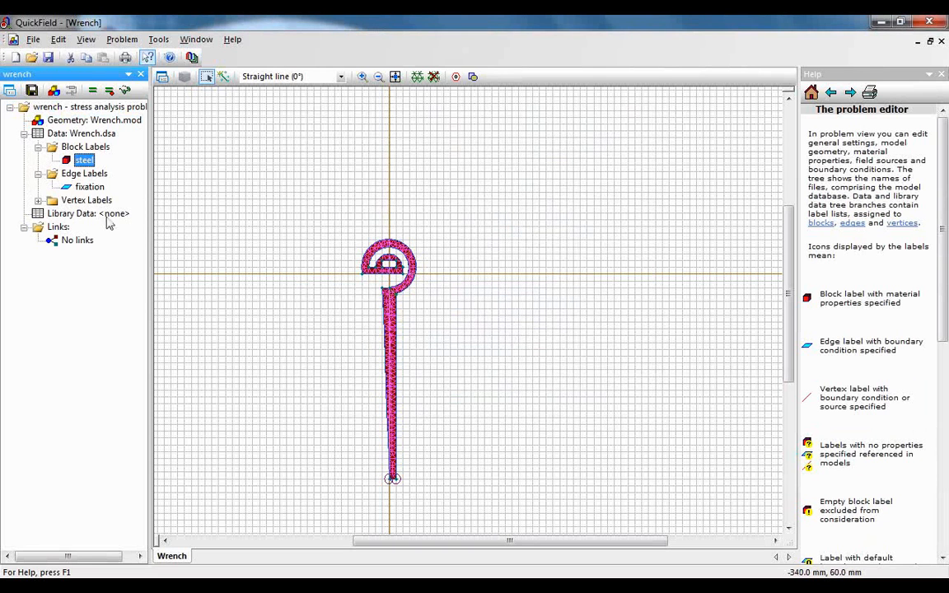
pyautogui.doubleClick(84, 160)
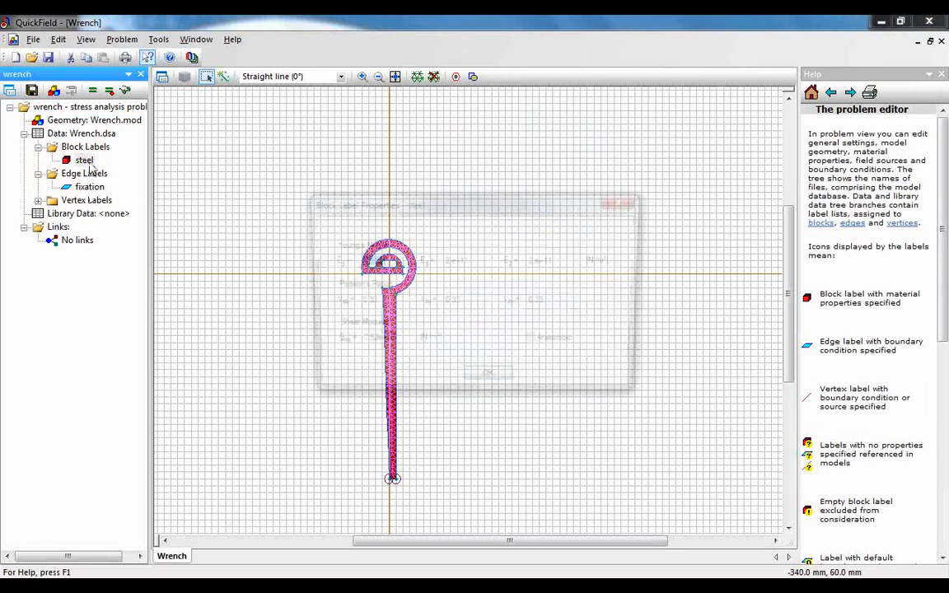
pyautogui.moveTo(443, 192); pyautogui.dragTo(554, 136)
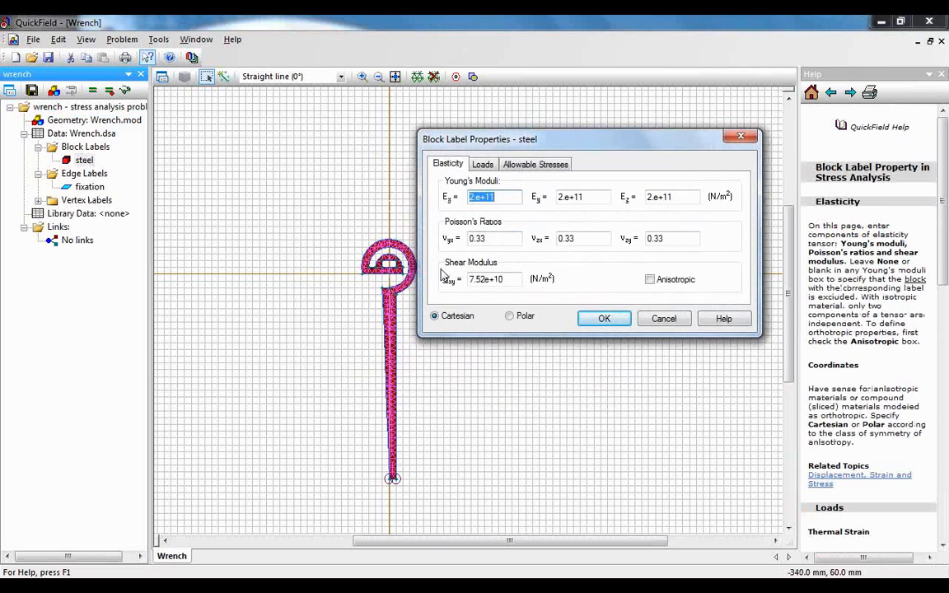
pyautogui.click(600, 320)
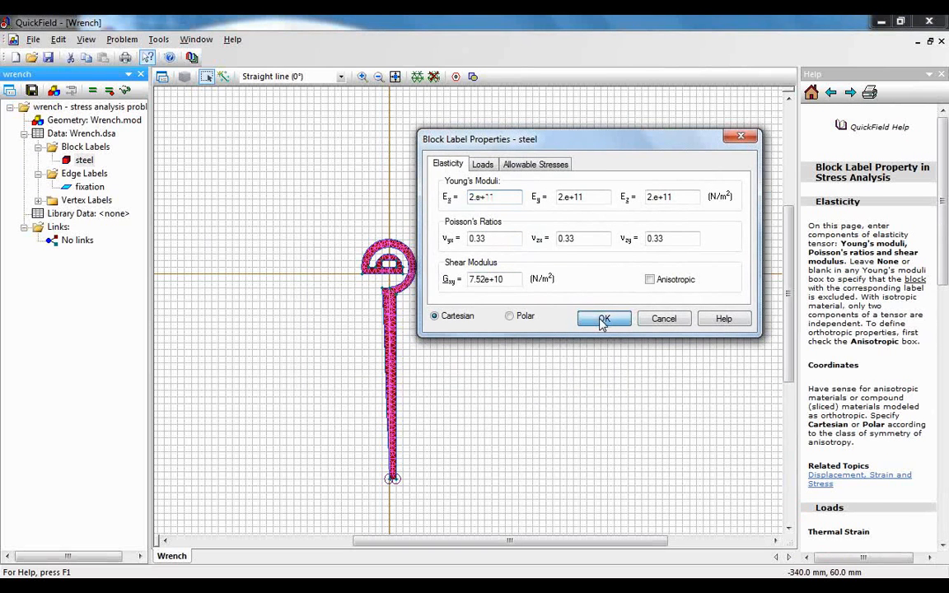
# - Locate the fixation edges around the rectangular hole in the wrench head and review their prescribed displacement
pyautogui.click(92, 188)
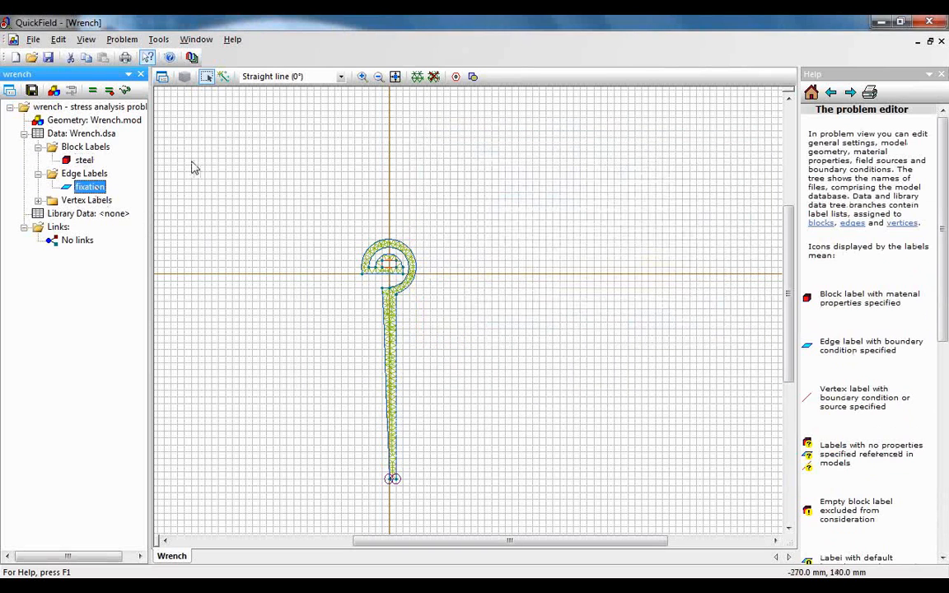
pyautogui.click(363, 77)
pyautogui.moveTo(328, 215); pyautogui.dragTo(440, 309)
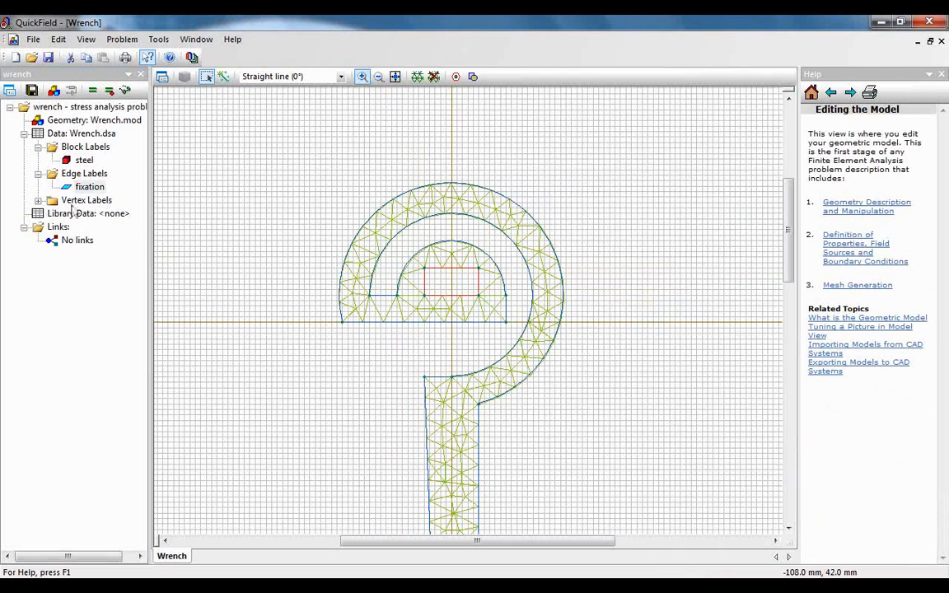
pyautogui.click(90, 187)
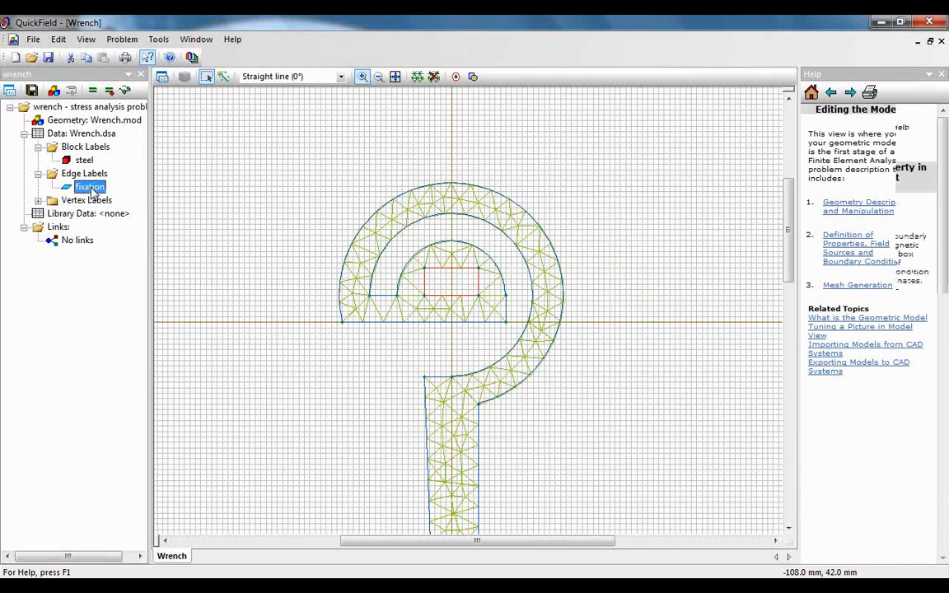
pyautogui.doubleClick(90, 187)
pyautogui.moveTo(536, 151); pyautogui.dragTo(669, 101)
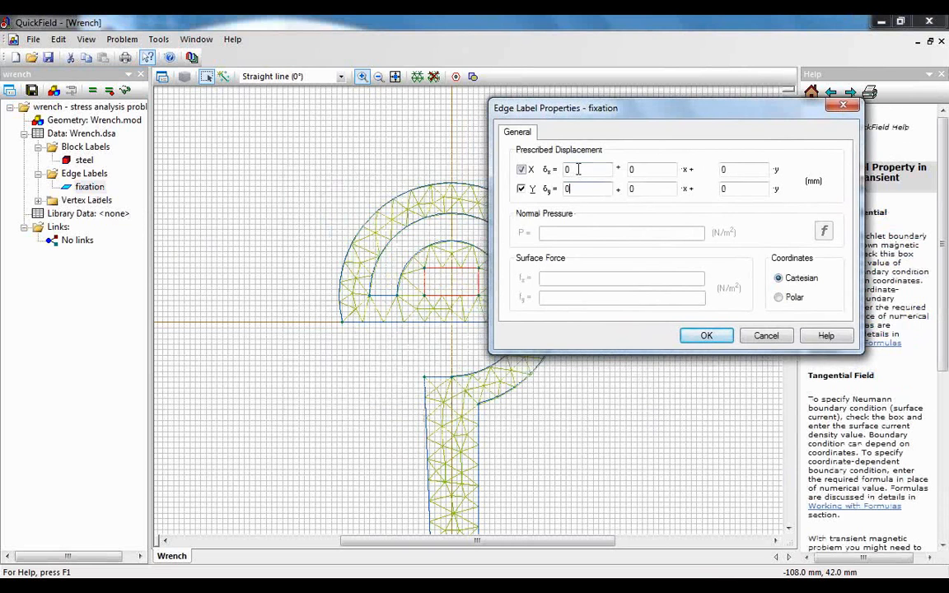
pyautogui.click(706, 336)
# - Locate the control_point and force vertices on the wrench, and review the external force assigned to the force label
pyautogui.click(38, 200)
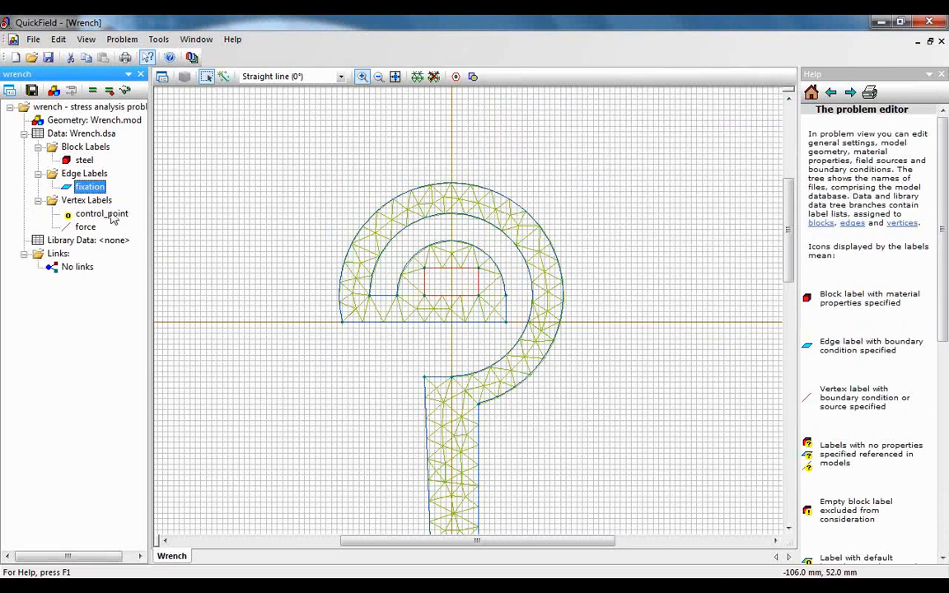
pyautogui.click(98, 214)
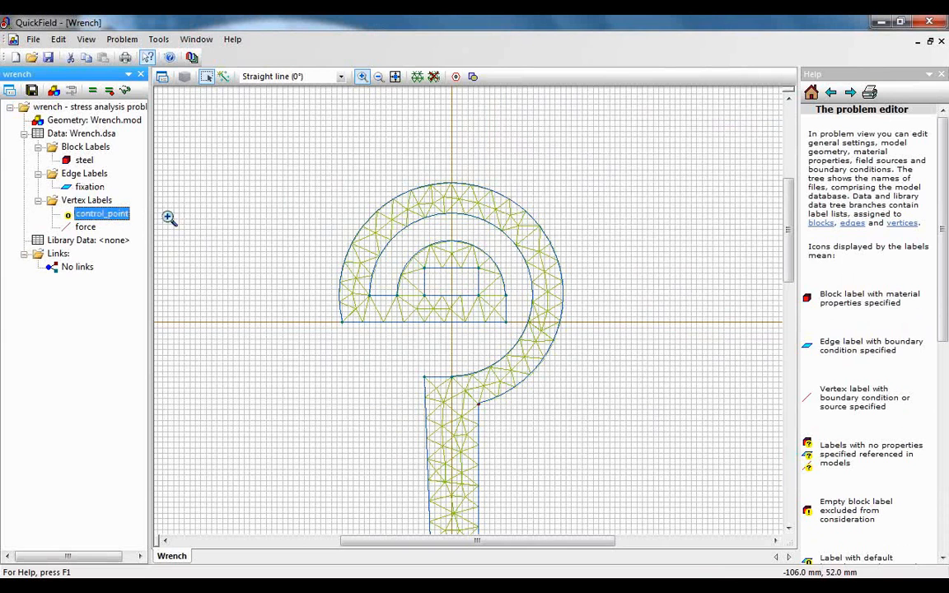
pyautogui.click(84, 227)
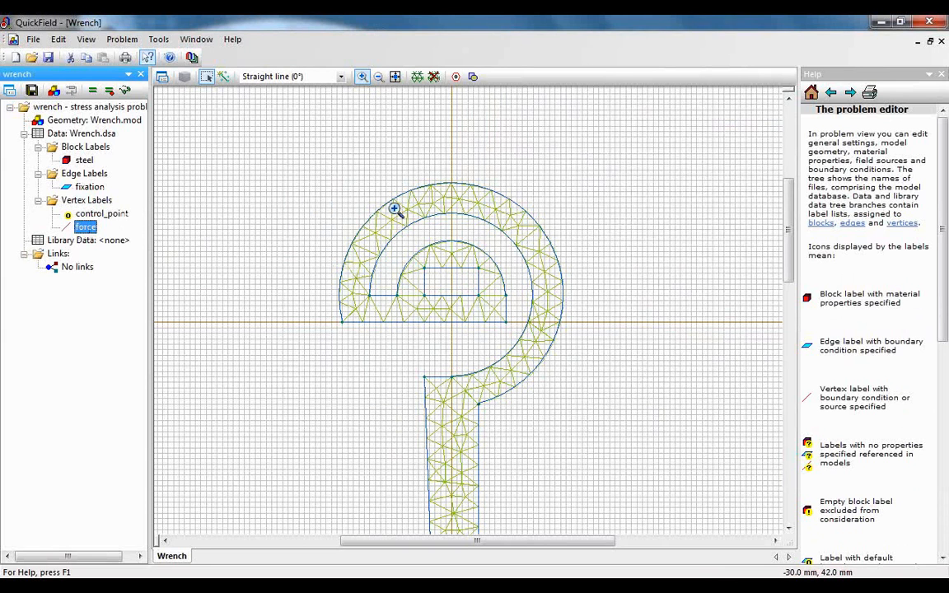
pyautogui.click(378, 76)
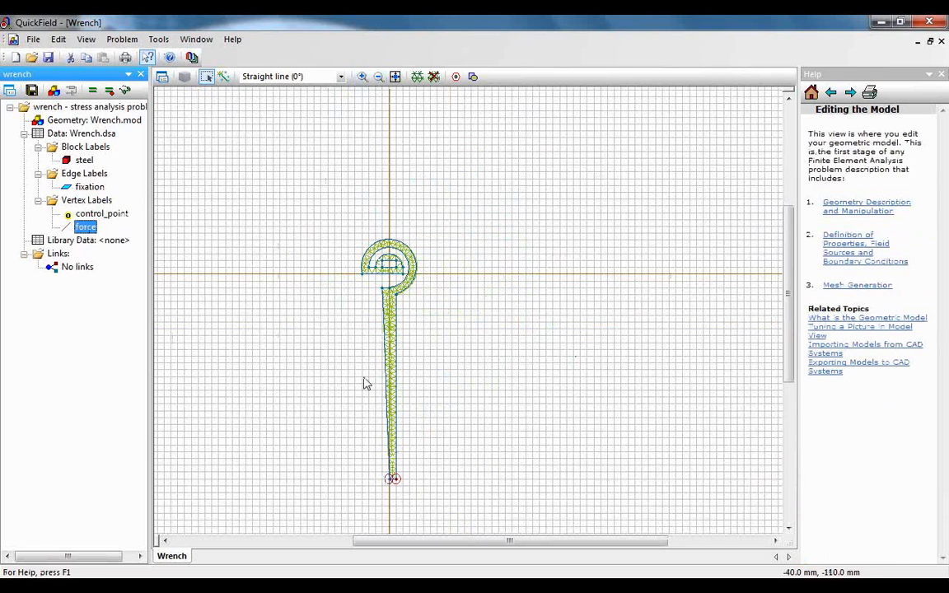
pyautogui.click(363, 75)
pyautogui.moveTo(372, 449); pyautogui.dragTo(430, 501)
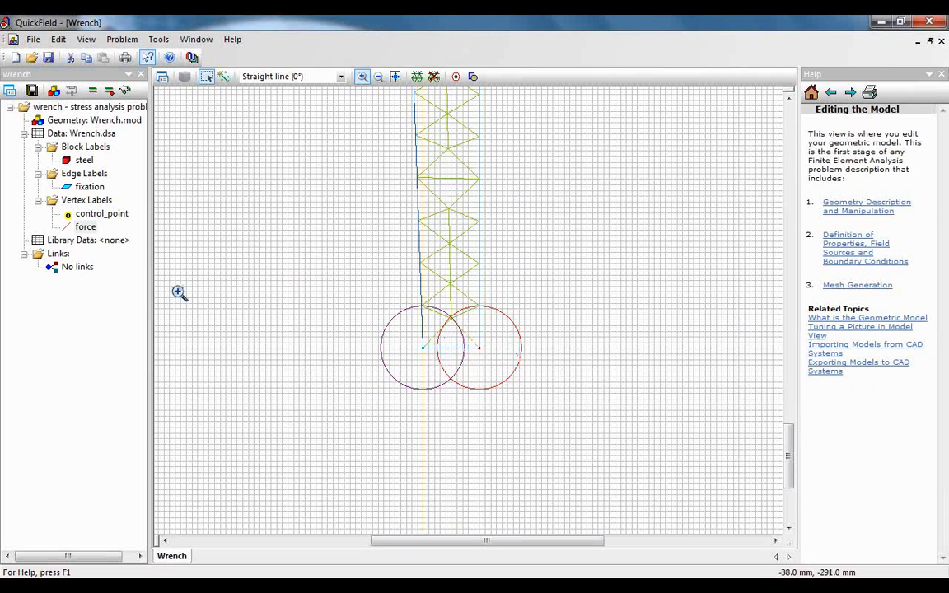
pyautogui.doubleClick(85, 227)
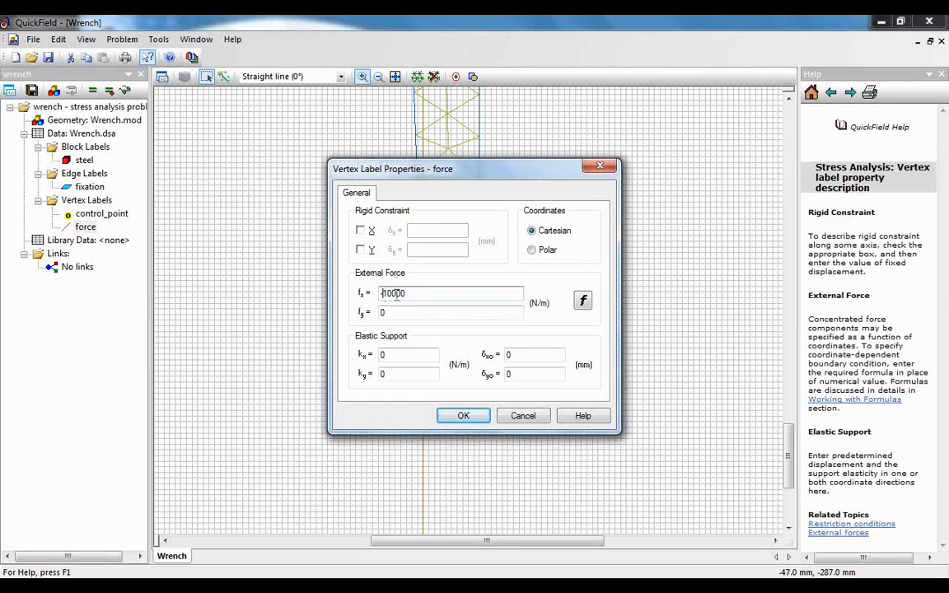
pyautogui.click(460, 418)
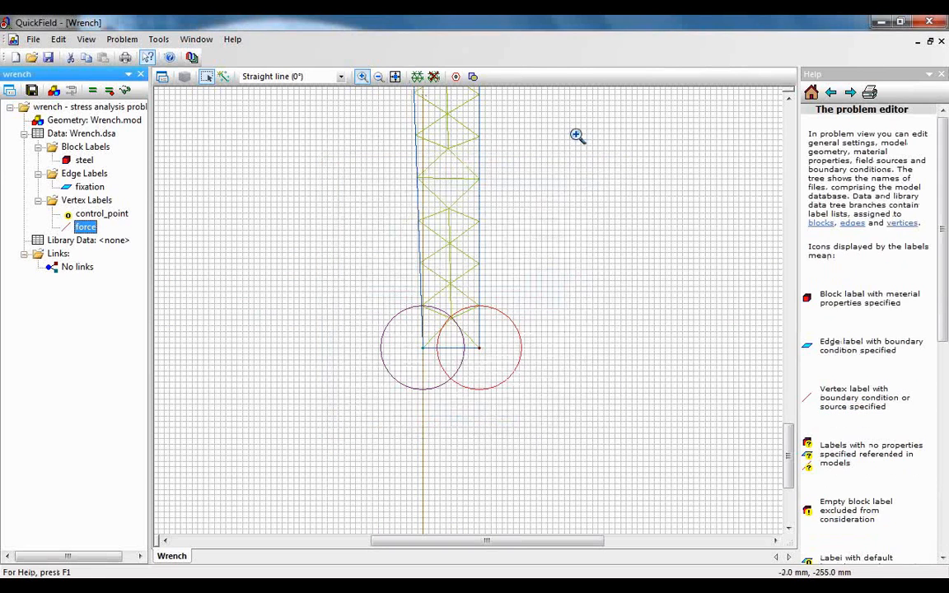
# - Locate the control_point vertex on the wrench model, and open a LabelMover optimization for the wrench problem
pyautogui.moveTo(789, 428); pyautogui.dragTo(791, 234)
pyautogui.click(100, 213)
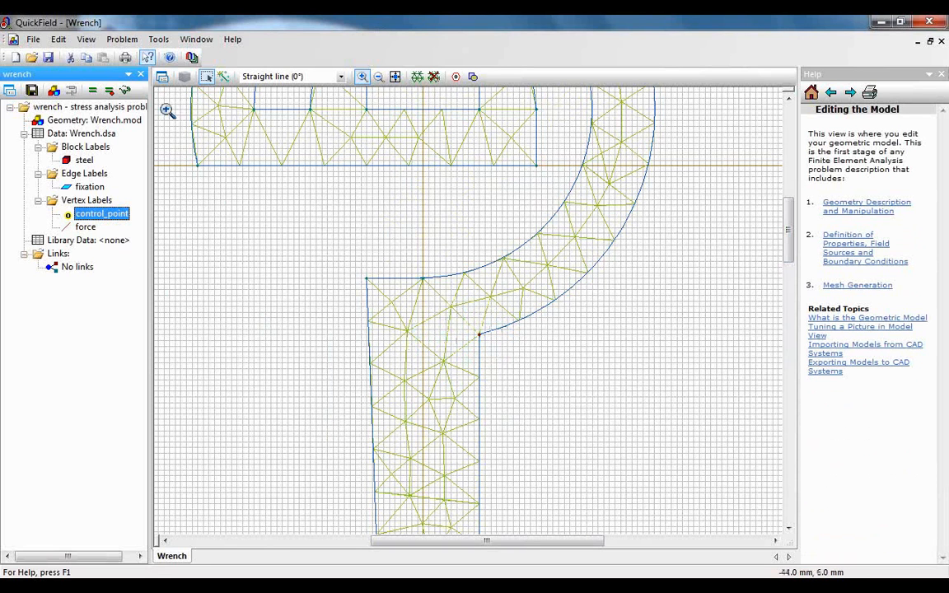
pyautogui.click(192, 57)
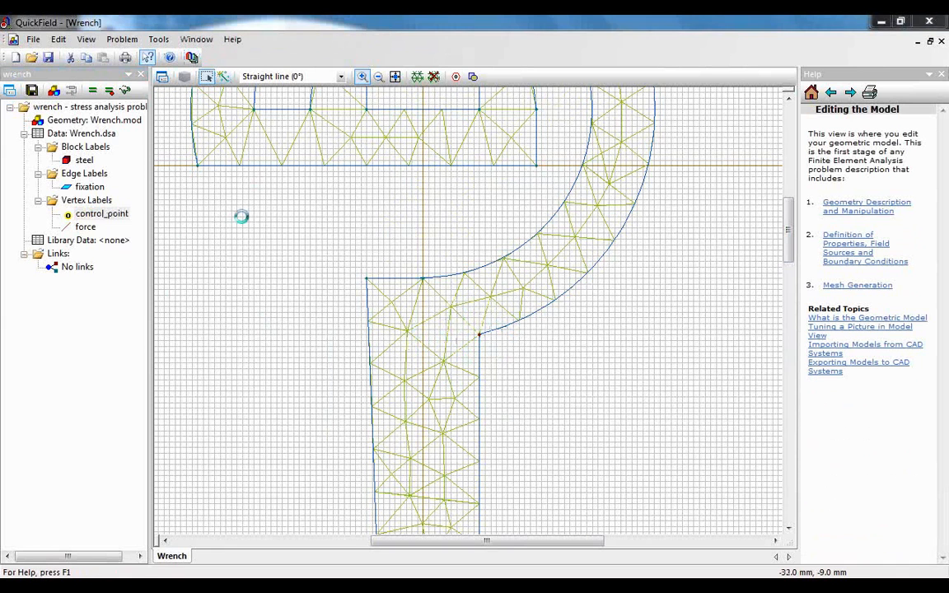
pyautogui.moveTo(326, 134); pyautogui.dragTo(304, 128)
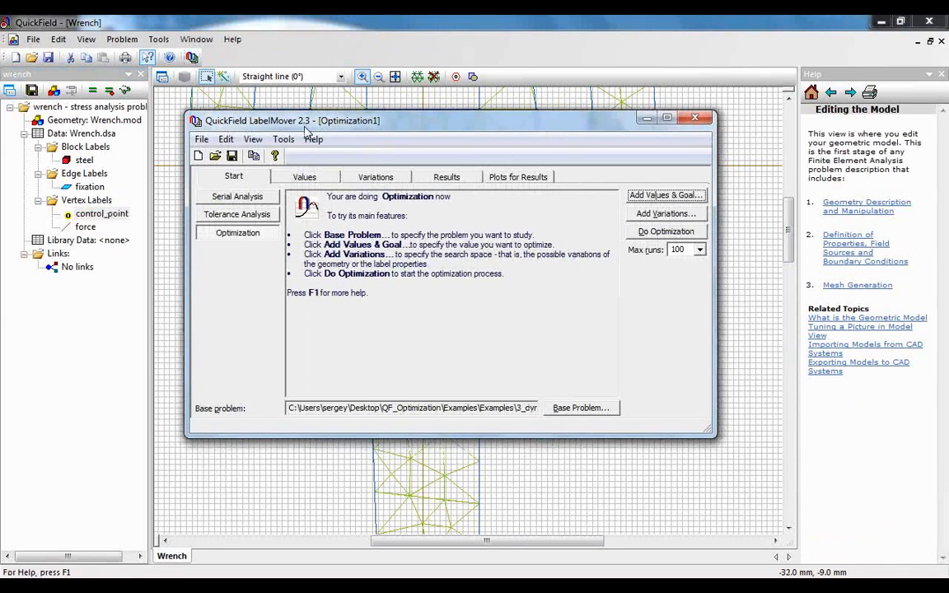
# - Add the X displacement of the control_point vertex as an optimization value with the goal "Close to" -0.8
pyautogui.click(659, 195)
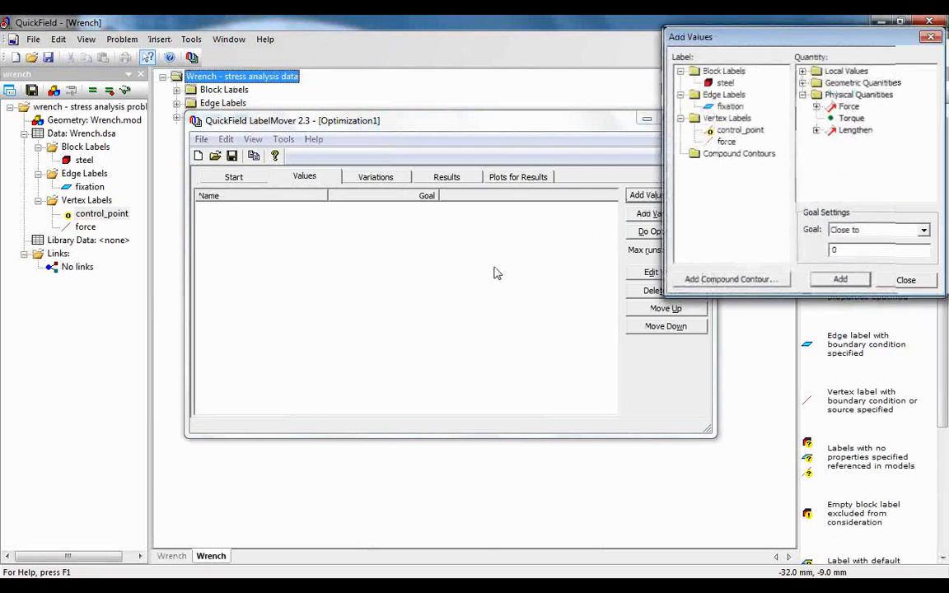
pyautogui.moveTo(685, 37); pyautogui.dragTo(281, 138)
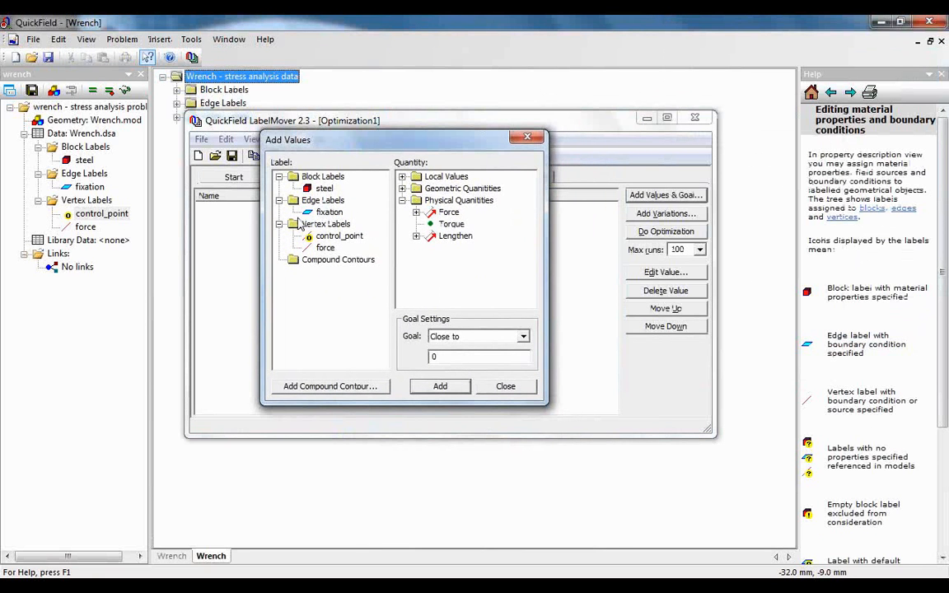
pyautogui.click(339, 237)
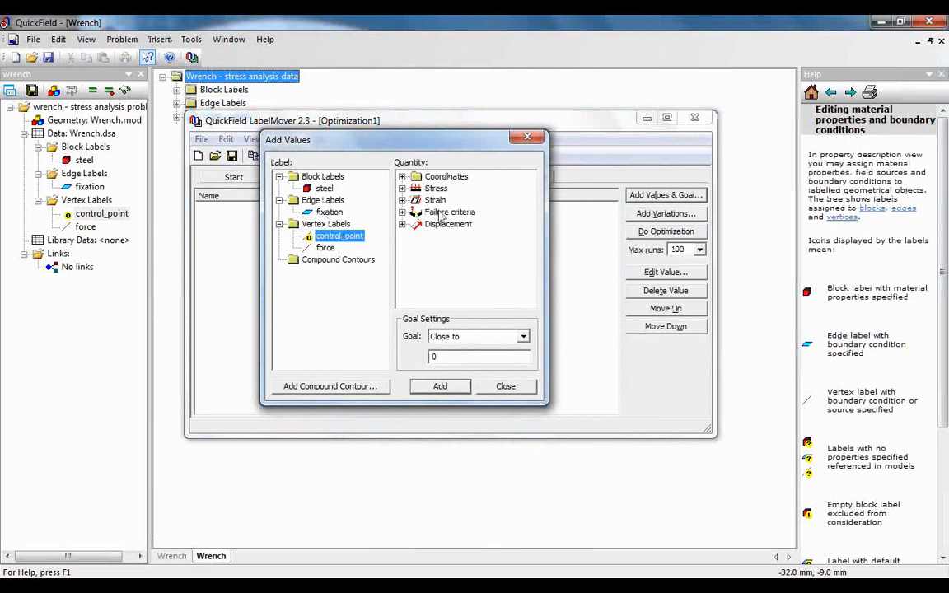
pyautogui.click(402, 224)
pyautogui.click(441, 236)
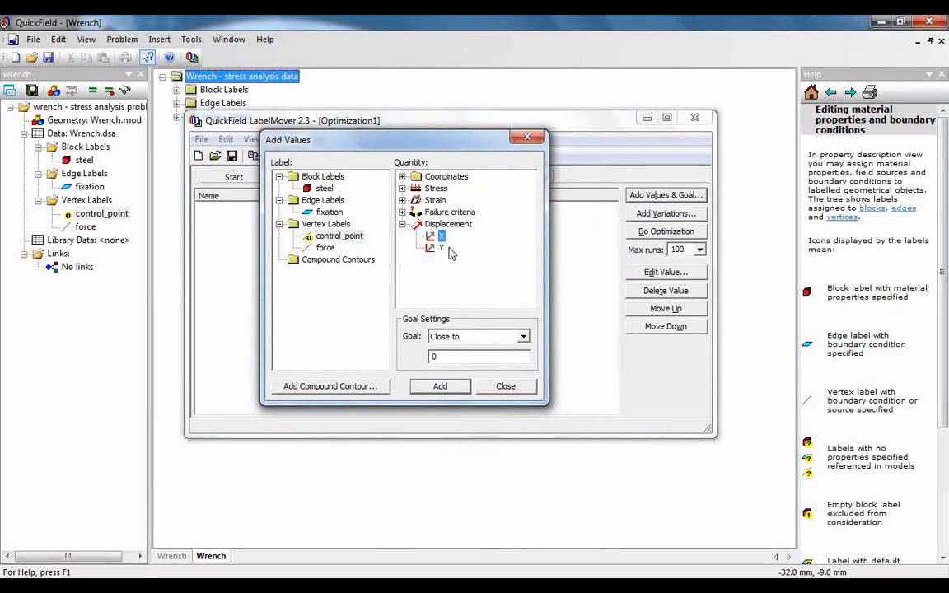
pyautogui.click(465, 358)
pyautogui.click(336, 237)
pyautogui.click(455, 388)
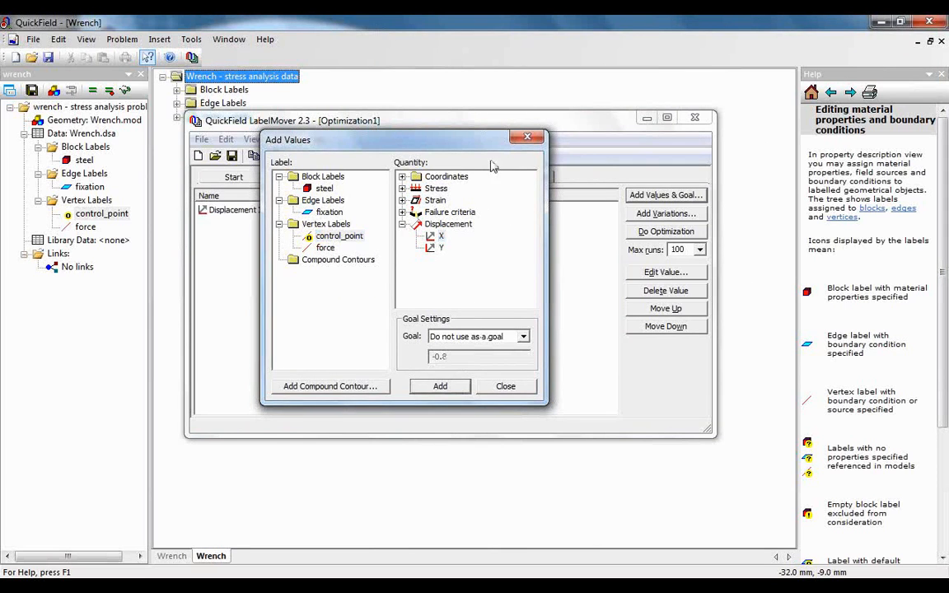
pyautogui.click(525, 139)
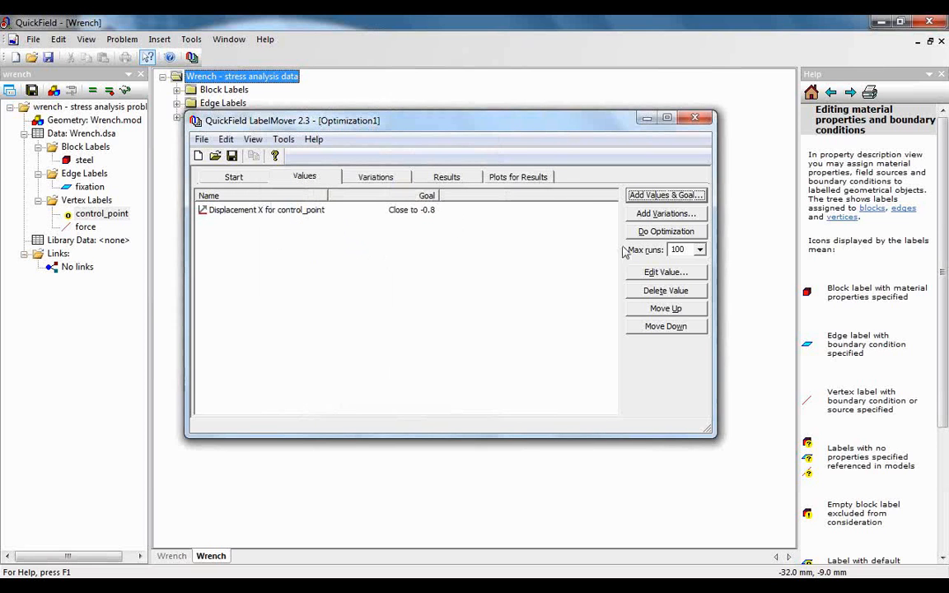
# - Add a property variation for the X component of the external force on the force vertex, ranging from -20000 to -5000
pyautogui.click(647, 216)
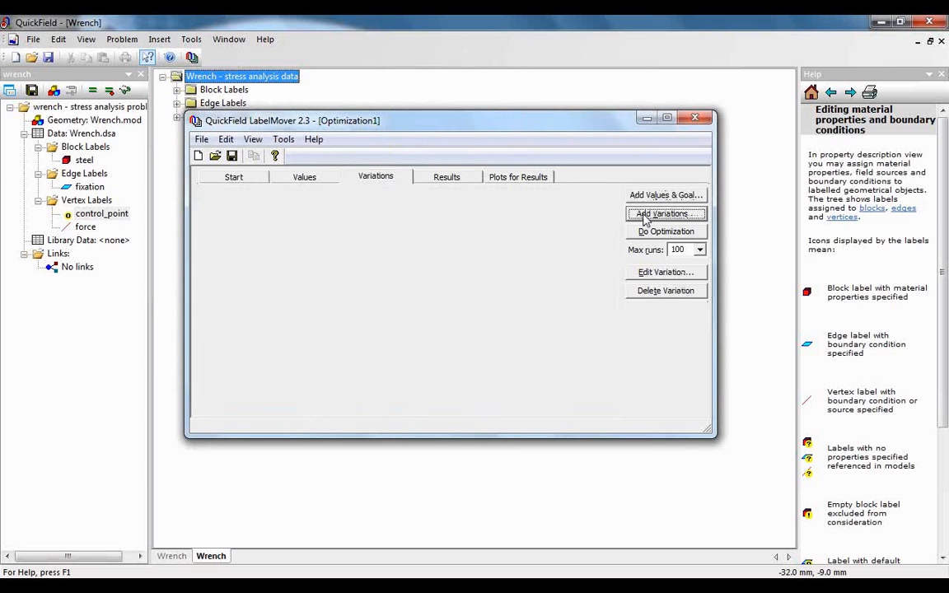
pyautogui.moveTo(715, 48); pyautogui.dragTo(219, 169)
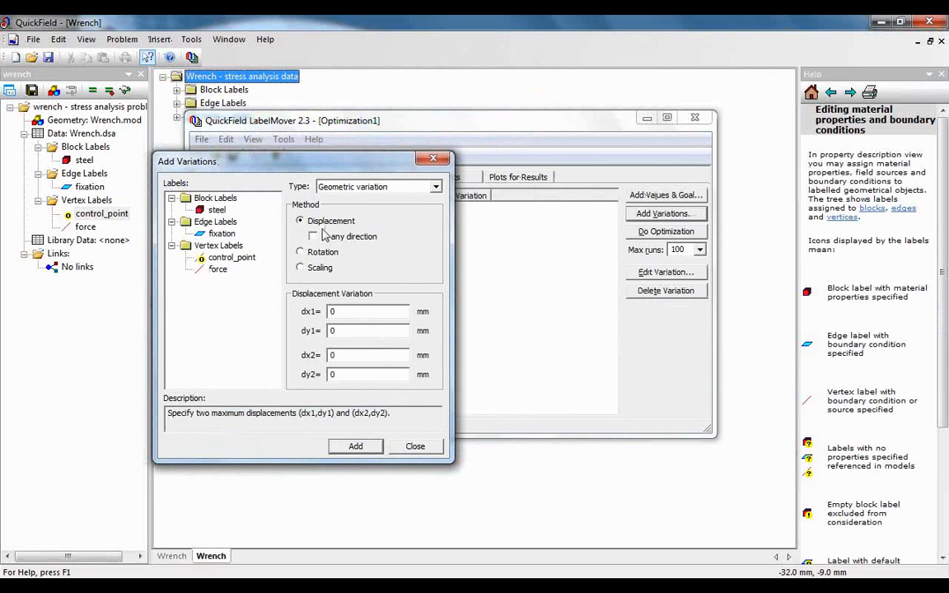
pyautogui.click(217, 269)
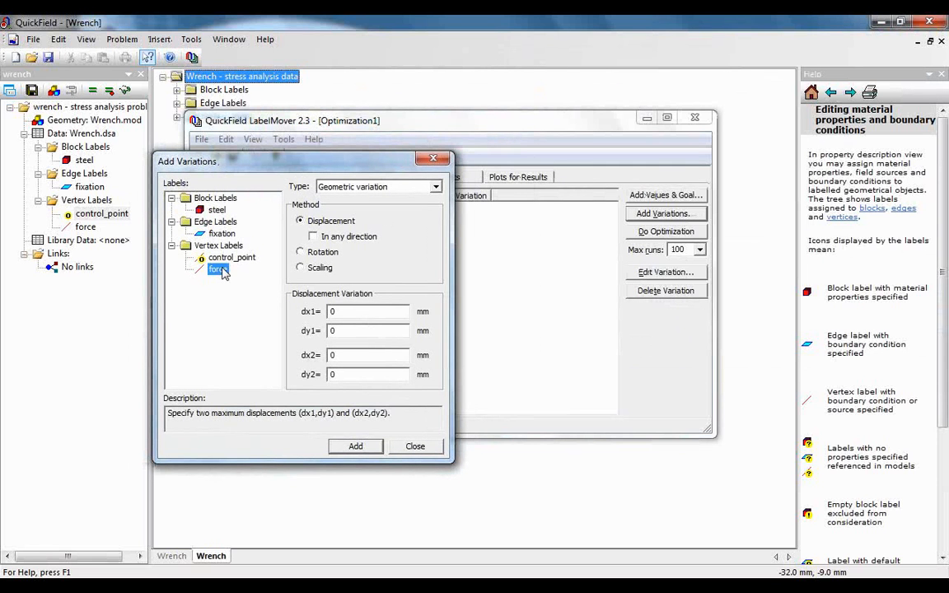
pyautogui.click(435, 188)
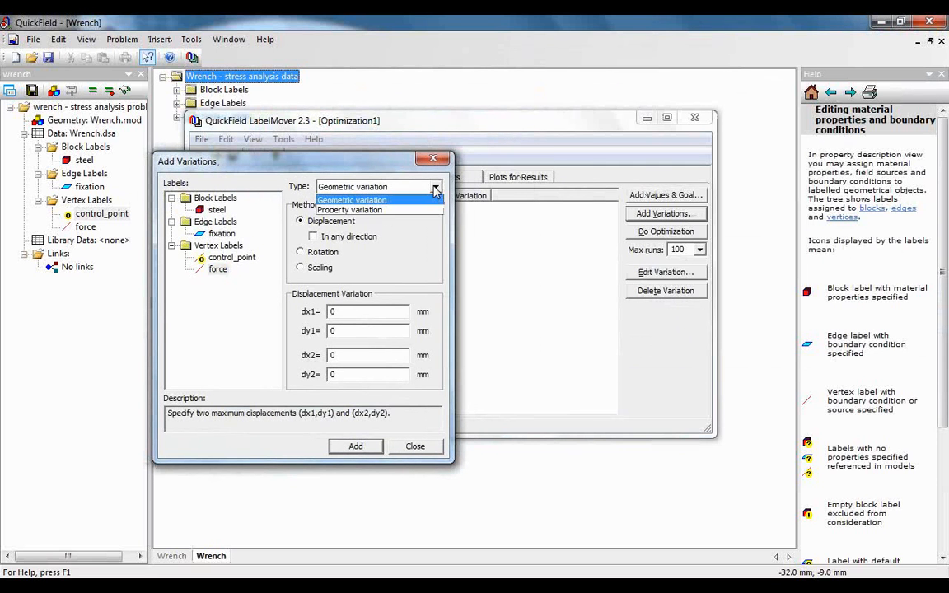
pyautogui.click(388, 212)
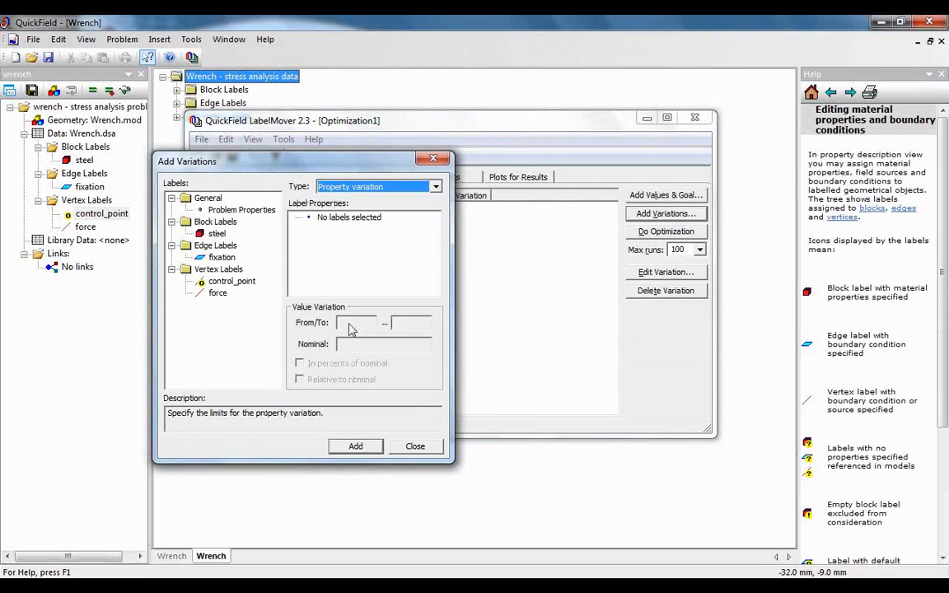
pyautogui.click(216, 293)
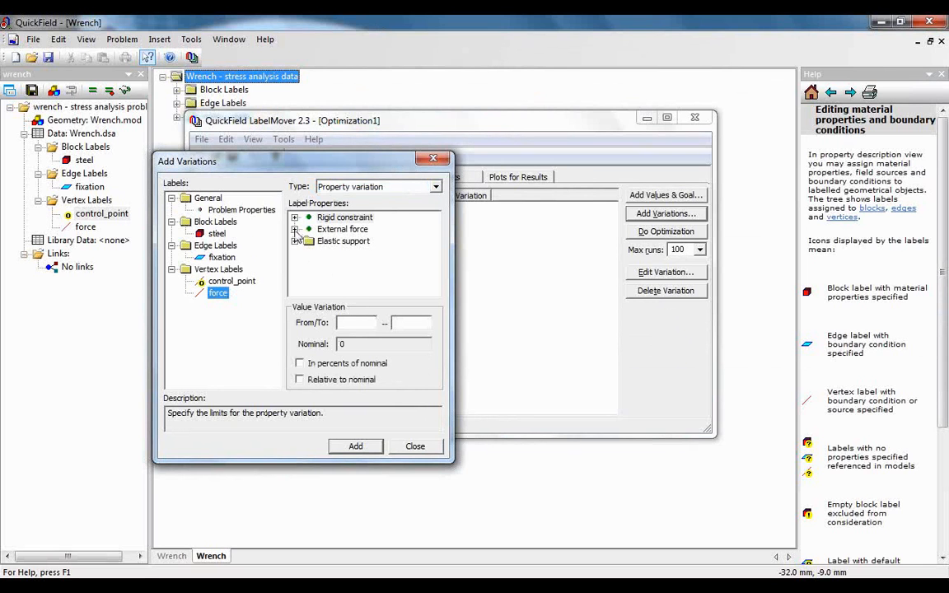
pyautogui.click(295, 230)
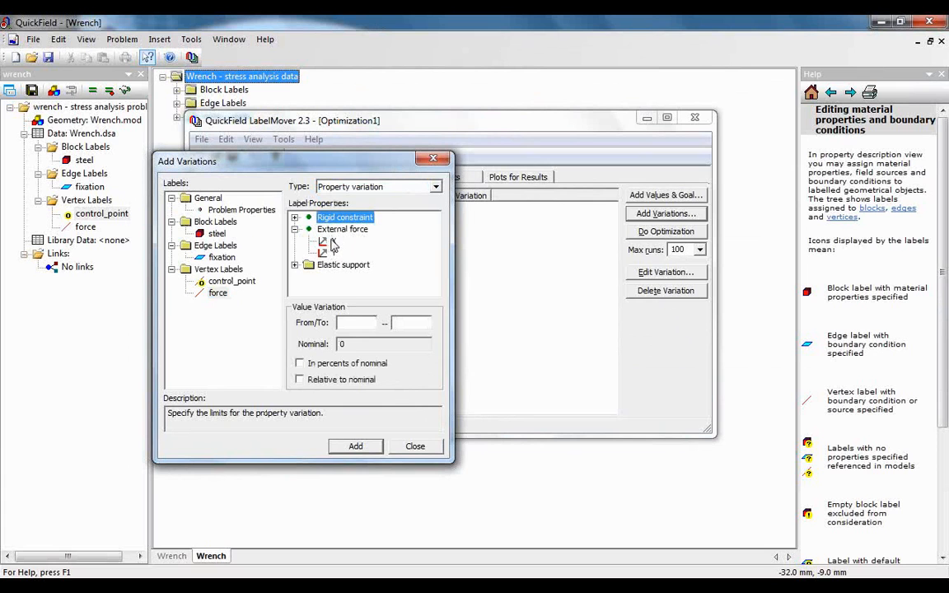
pyautogui.click(334, 242)
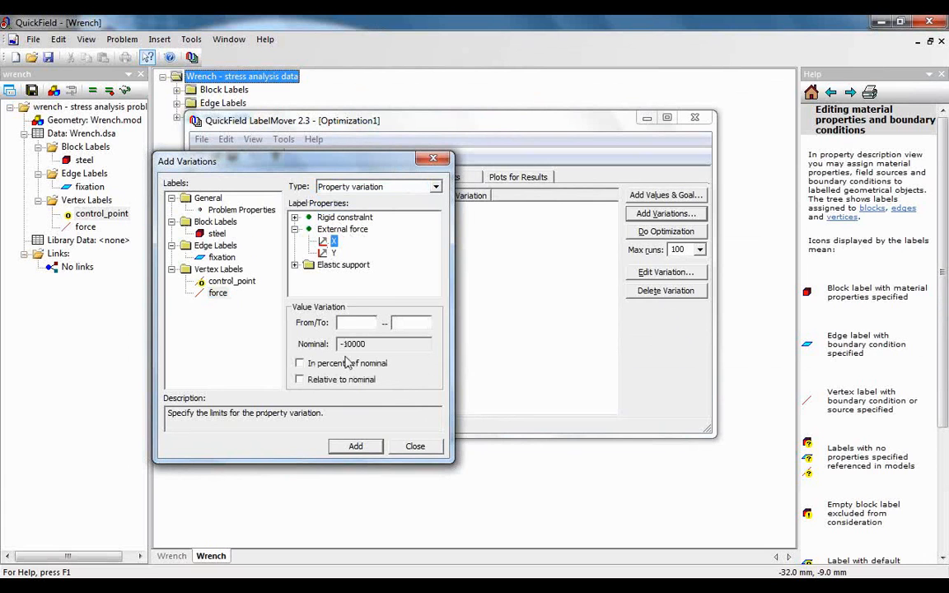
pyautogui.click(354, 322)
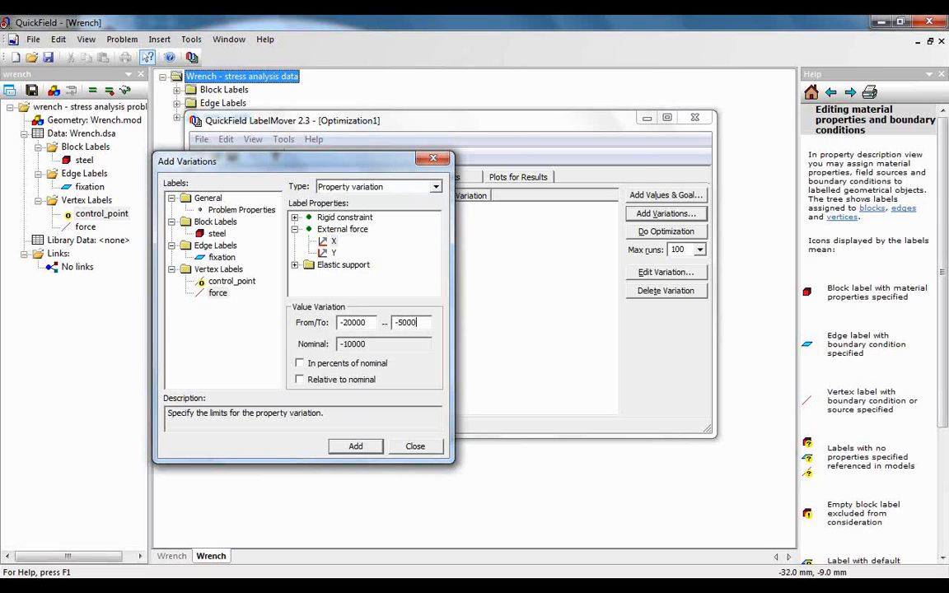
pyautogui.click(355, 446)
pyautogui.moveTo(355, 161); pyautogui.dragTo(265, 183)
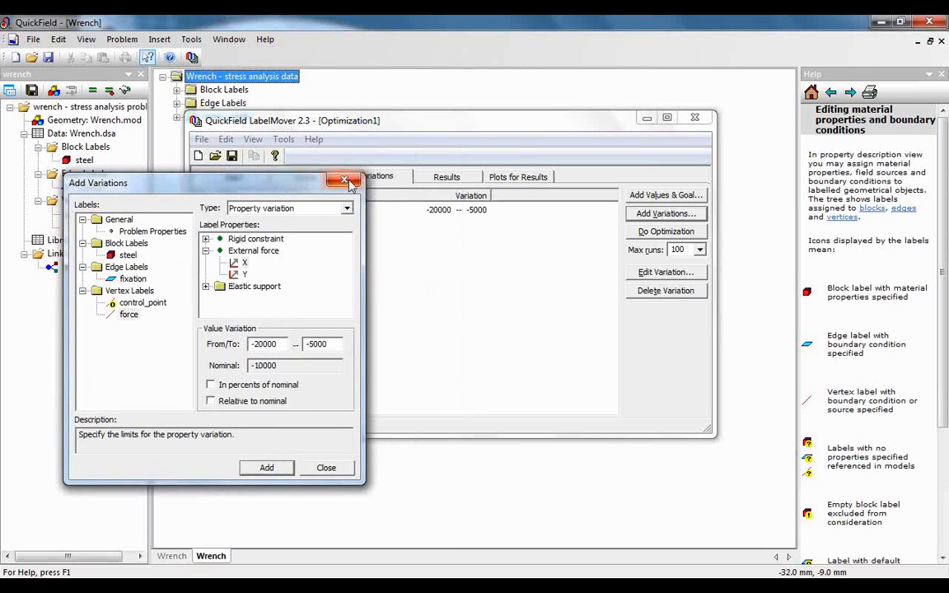
pyautogui.click(345, 180)
# - Run the wrench optimization and review the result step that meets the goal, widening the displacement column
pyautogui.click(666, 231)
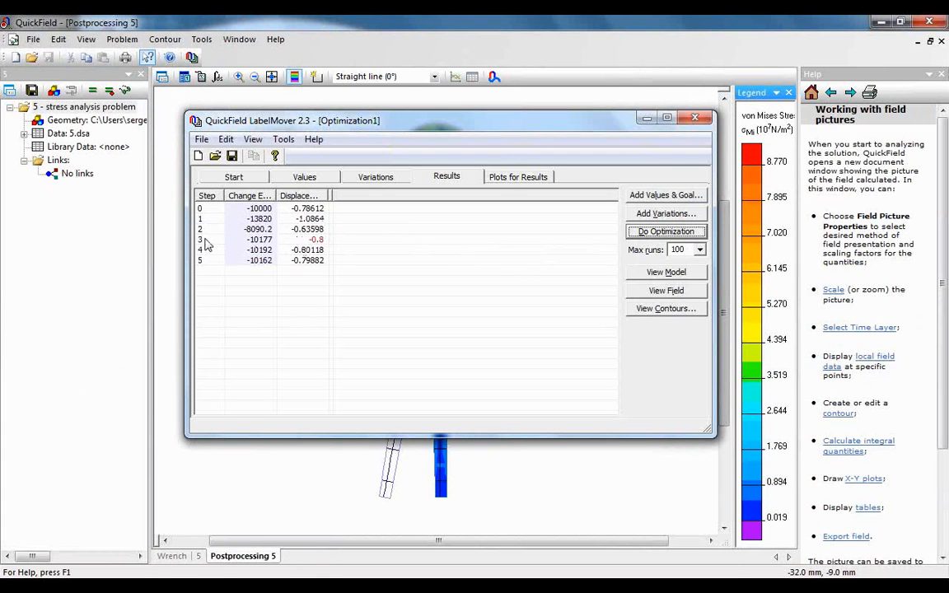
pyautogui.click(317, 239)
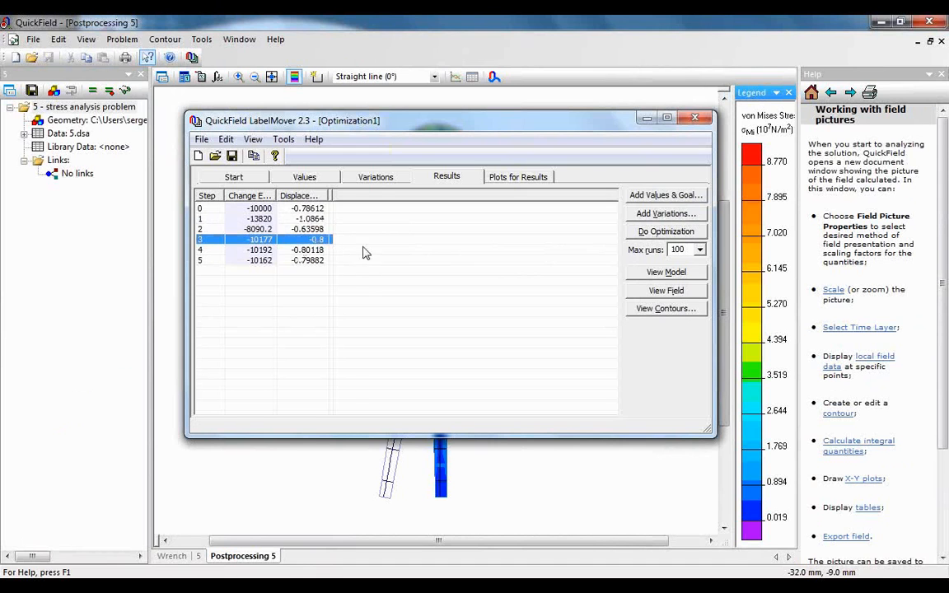
pyautogui.moveTo(331, 195); pyautogui.dragTo(352, 197)
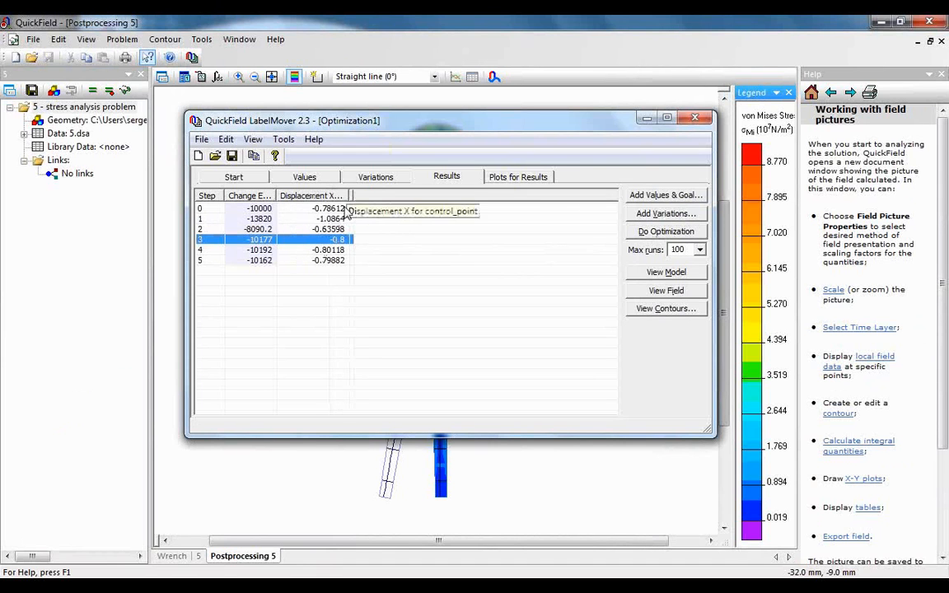
pyautogui.click(371, 274)
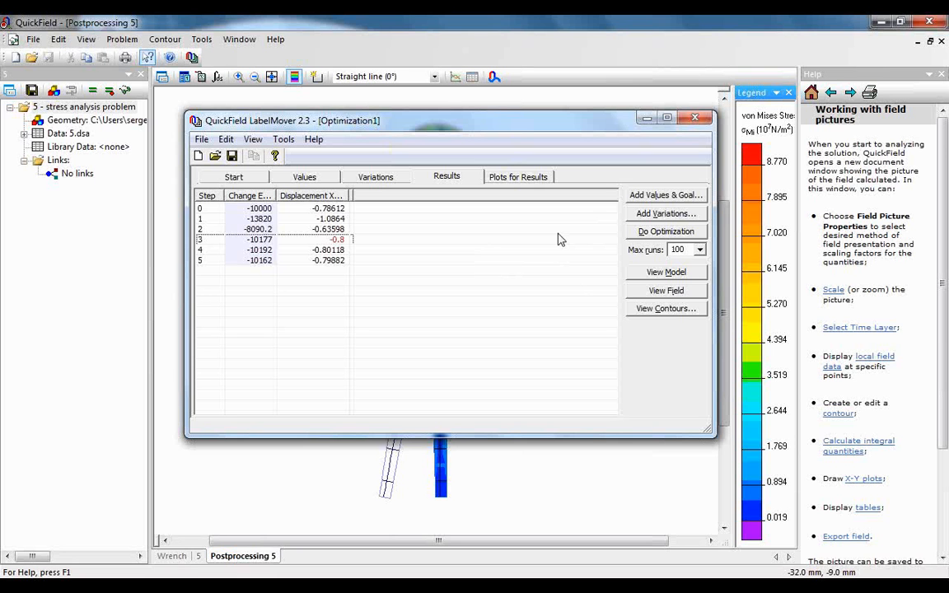
# - Switch to the MonteCarlo workbook in Excel and clear the function and parameter values of all ten iterations in E7:F16
pyautogui.hotkey('alt', 'Tab')
pyautogui.hotkey('alt', 'Tab')
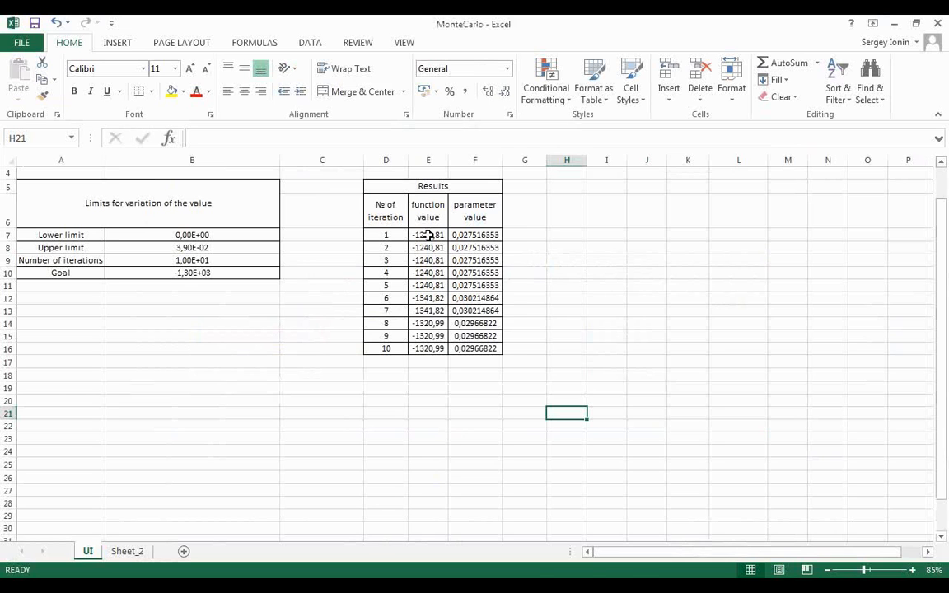
pyautogui.moveTo(428, 235); pyautogui.dragTo(474, 347)
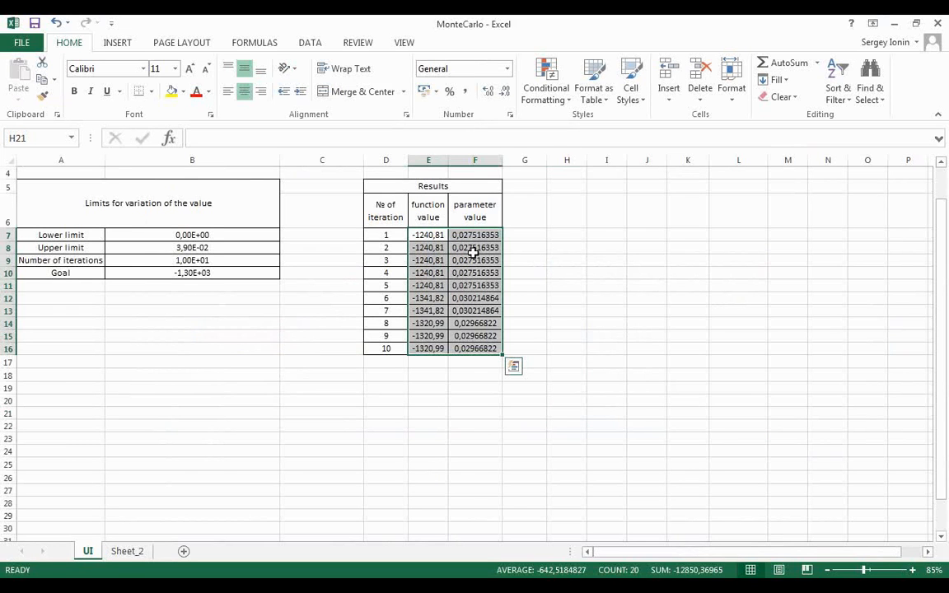
pyautogui.rightClick(474, 252)
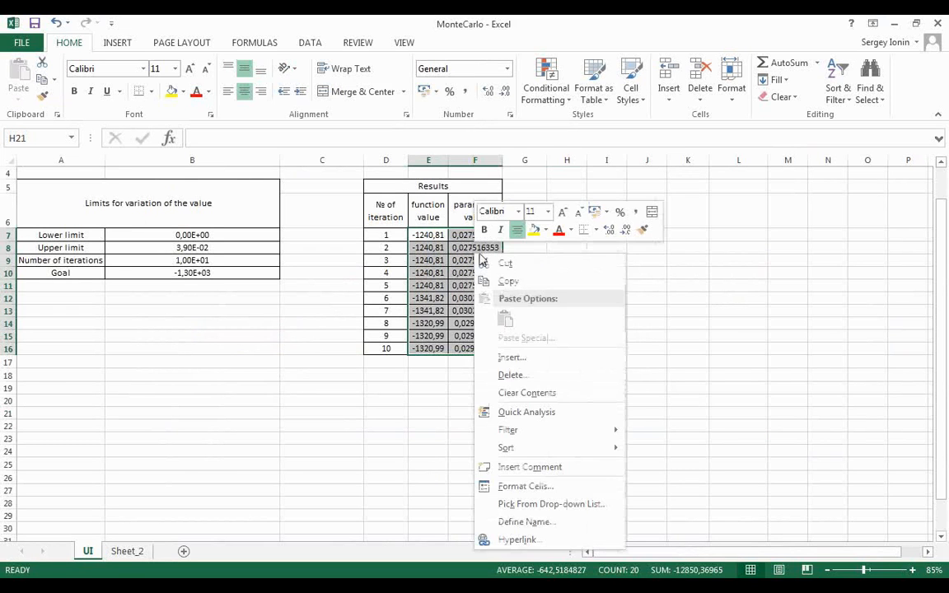
pyautogui.click(527, 393)
pyautogui.click(264, 311)
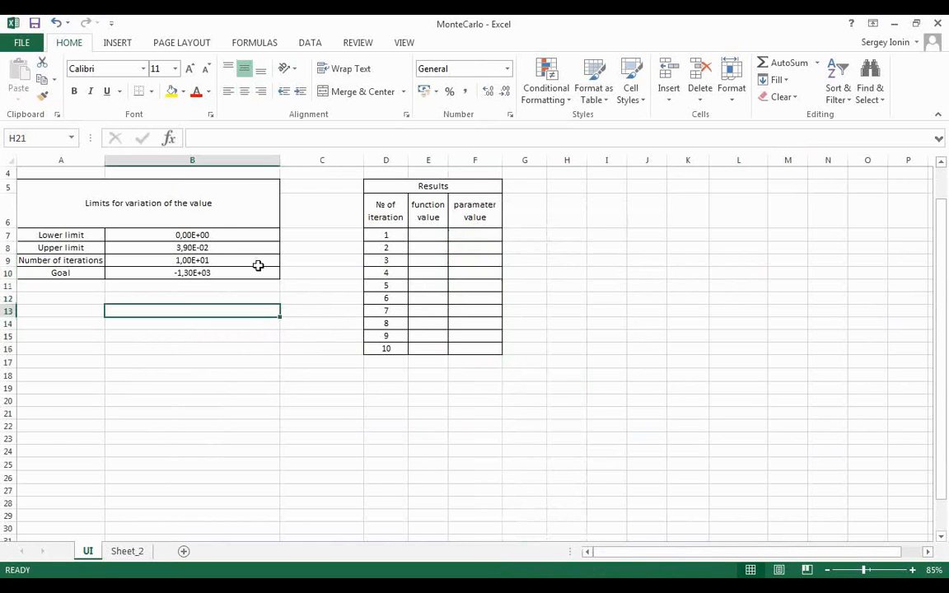
# - Set the variation's lower limit to -20000, the upper limit to -5000 and the goal to -0,8
pyautogui.click(227, 234)
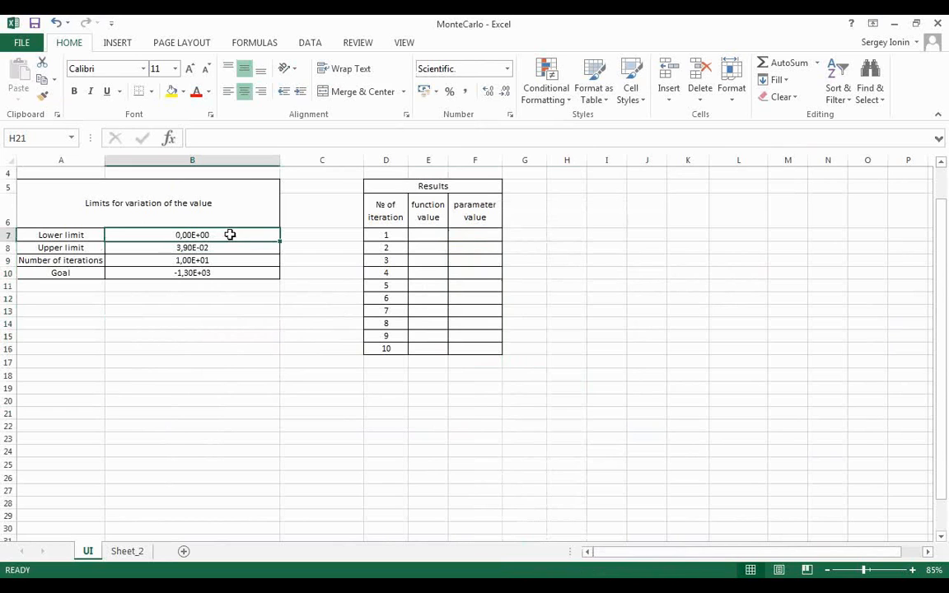
pyautogui.write('-')
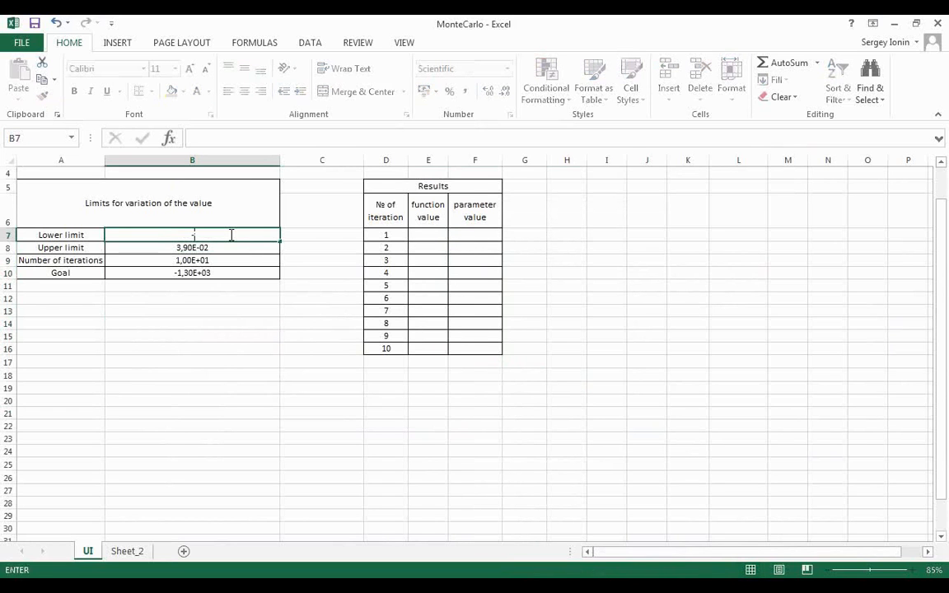
pyautogui.write('20000')
pyautogui.click(209, 246)
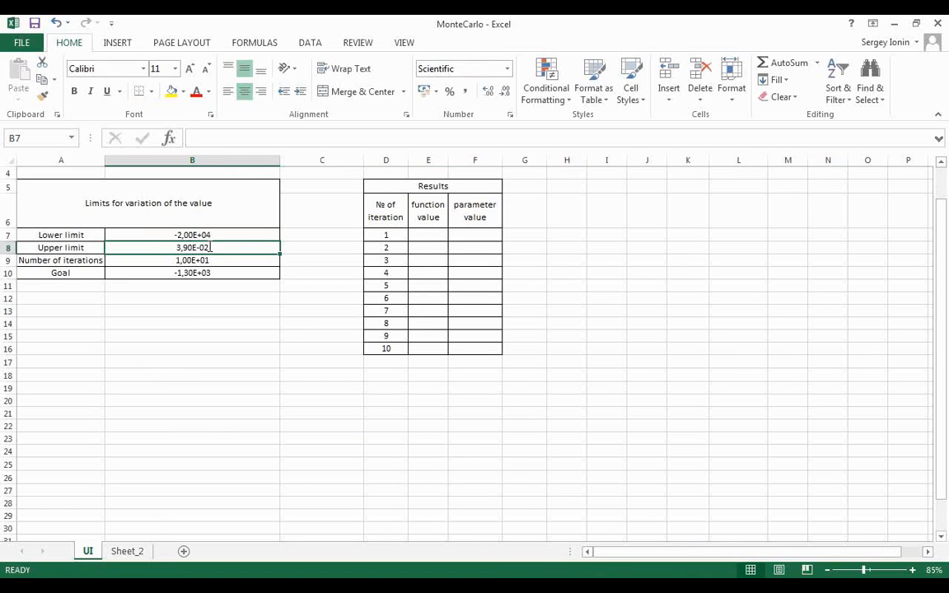
pyautogui.write('-5000')
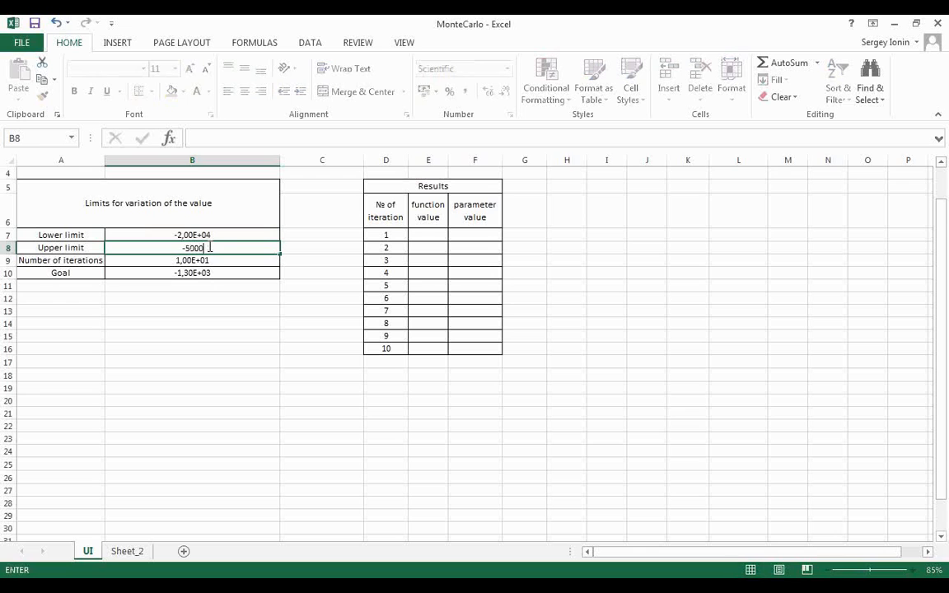
pyautogui.click(215, 271)
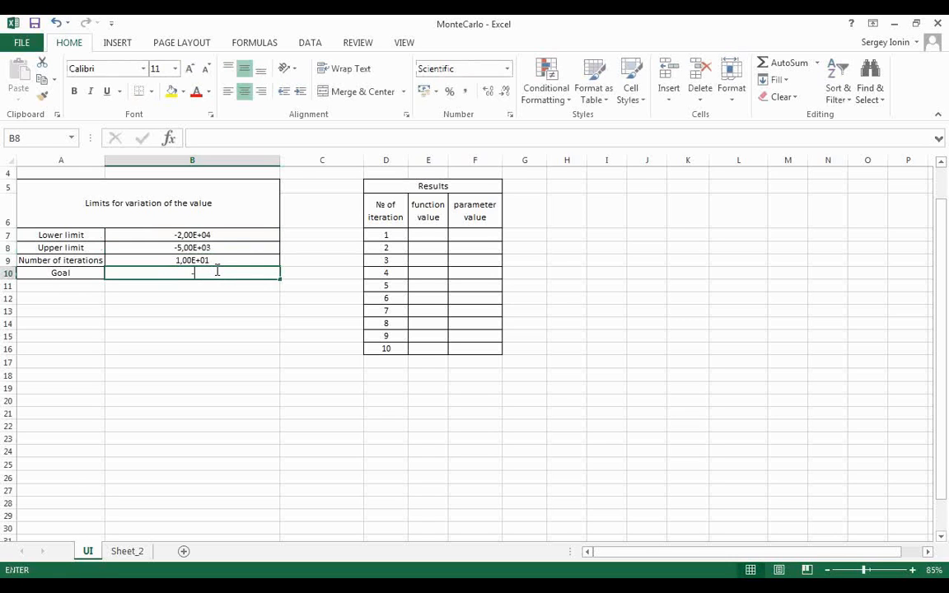
pyautogui.write('-0,')
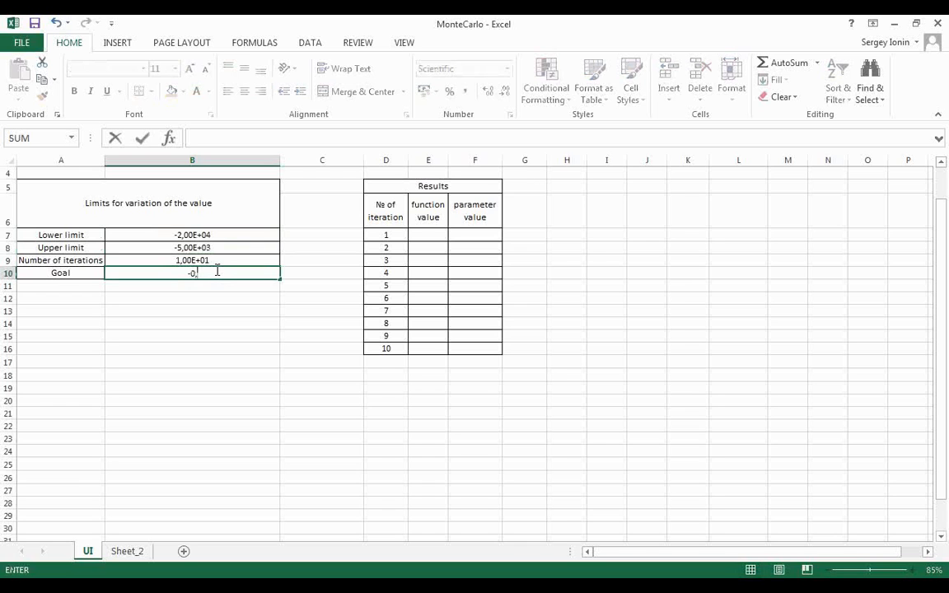
pyautogui.write('8')
pyautogui.click(606, 247)
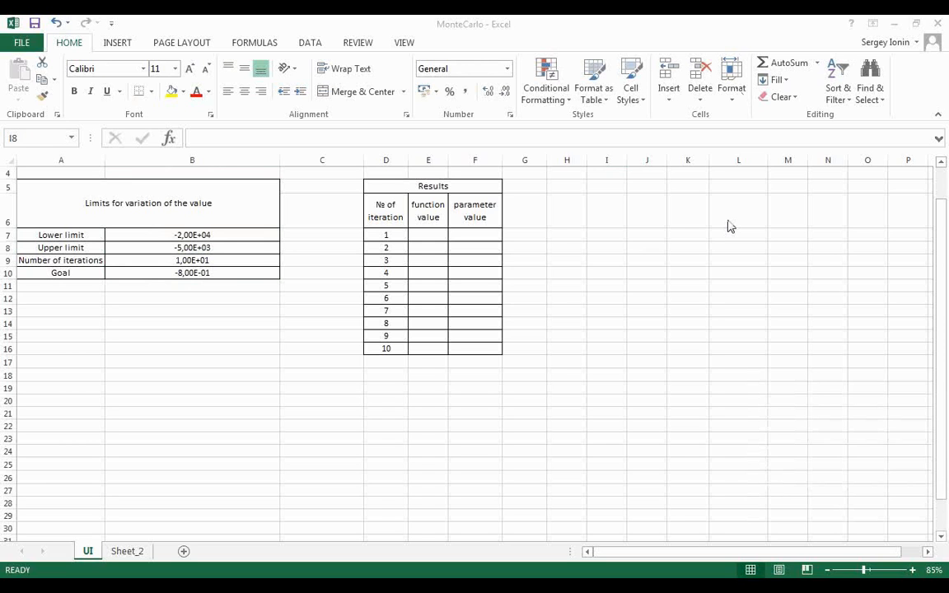
# - Run the Monte Carlo macro in Module1 of the workbook's VBA project and follow its progress in the worksheet
pyautogui.hotkey('alt', 'F11')
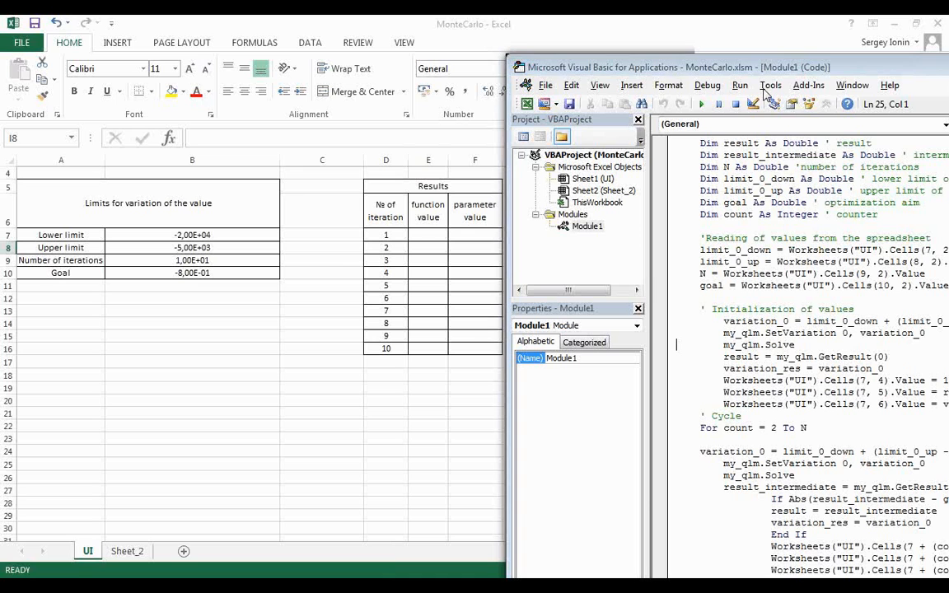
pyautogui.click(701, 103)
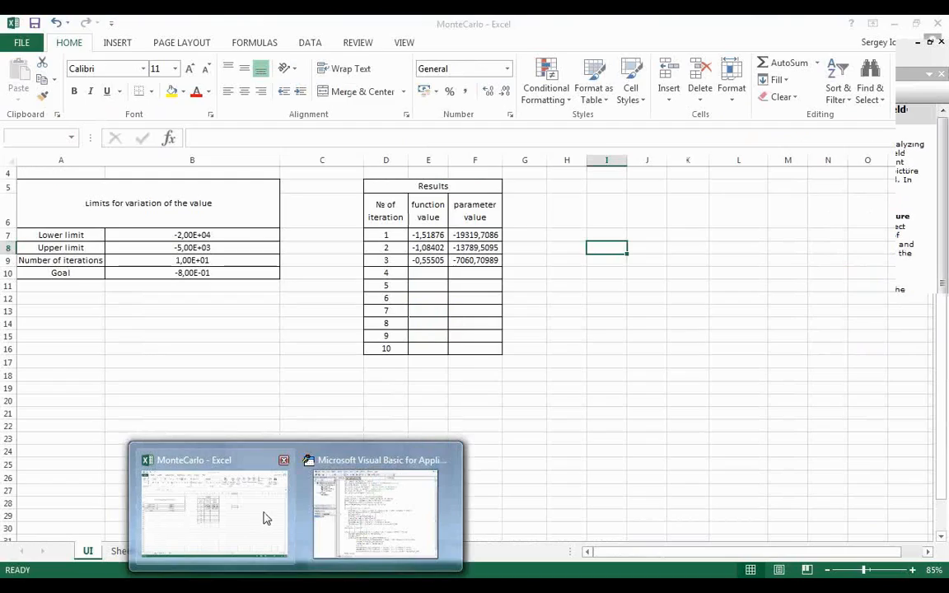
pyautogui.click(264, 517)
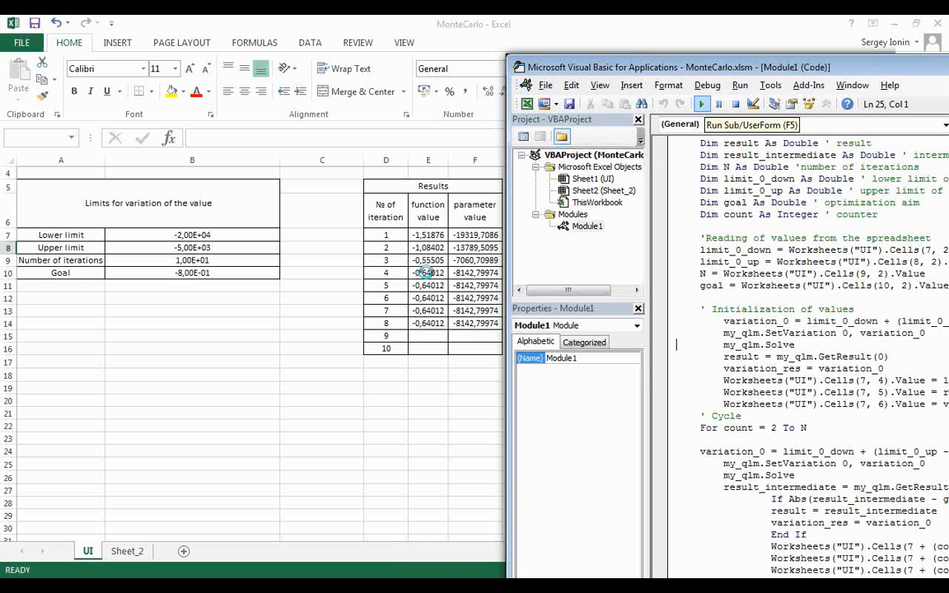
# - Return to the UI worksheet and examine the function value of the tenth iteration
pyautogui.hotkey('alt', 'F11')
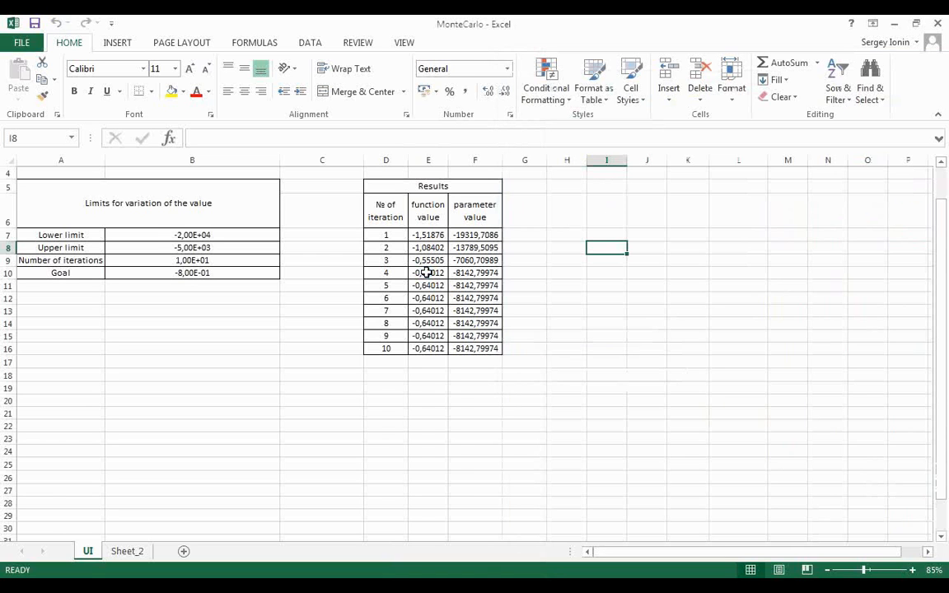
pyautogui.click(431, 348)
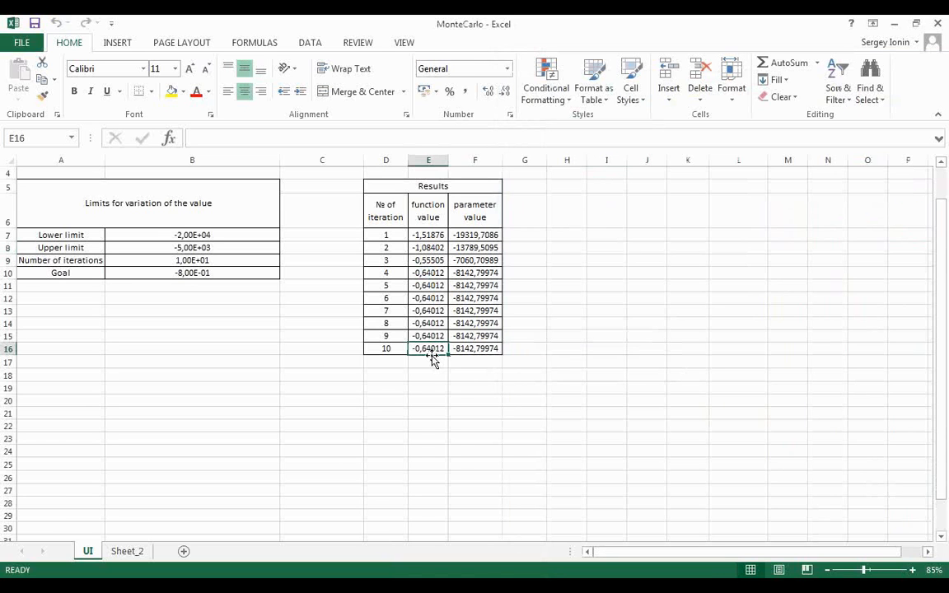
pyautogui.click(574, 347)
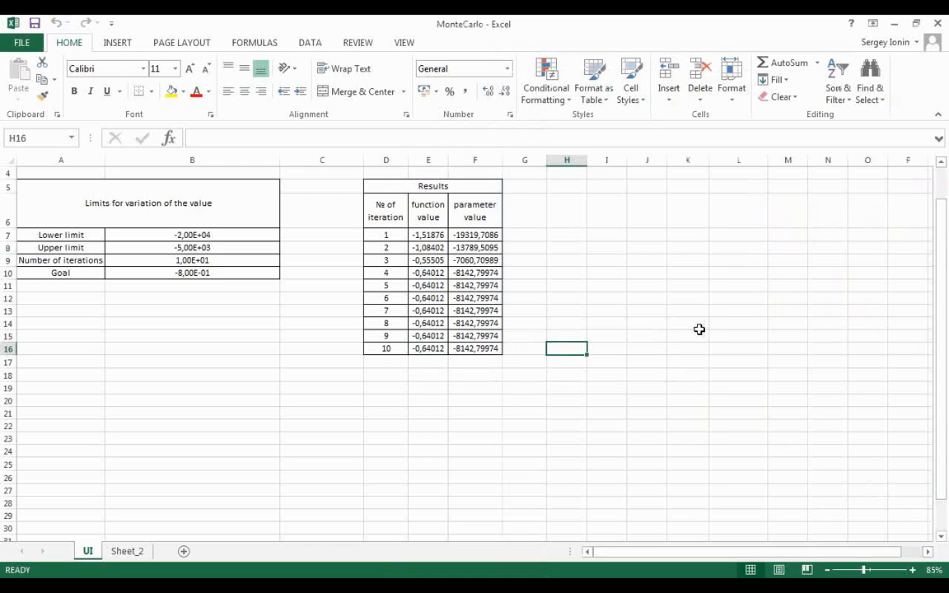